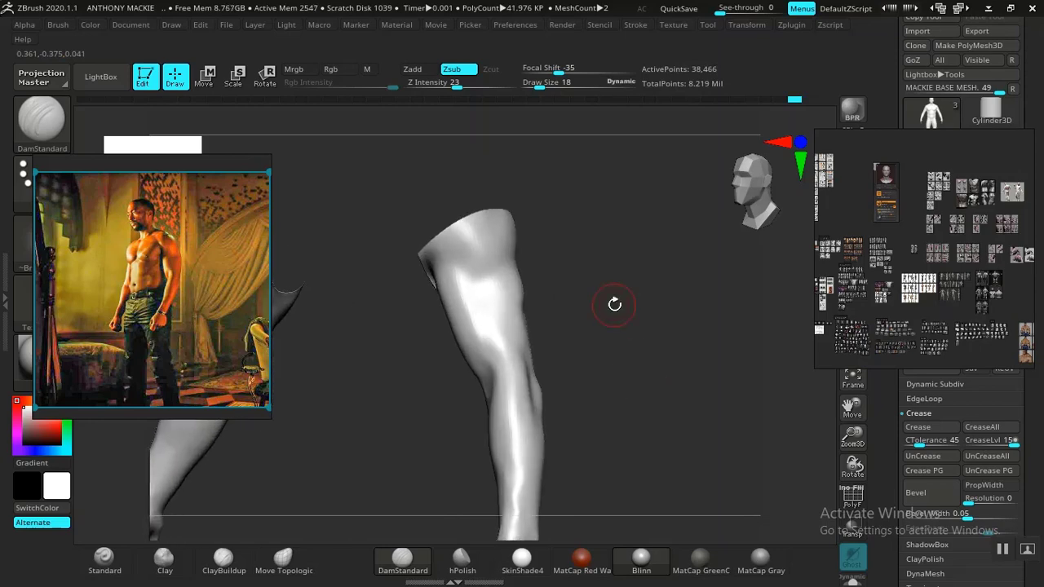
Step: Frame the reference photo on the man's torso and arm, and unhide the full body mesh
scroll(188, 298, "up", 5)
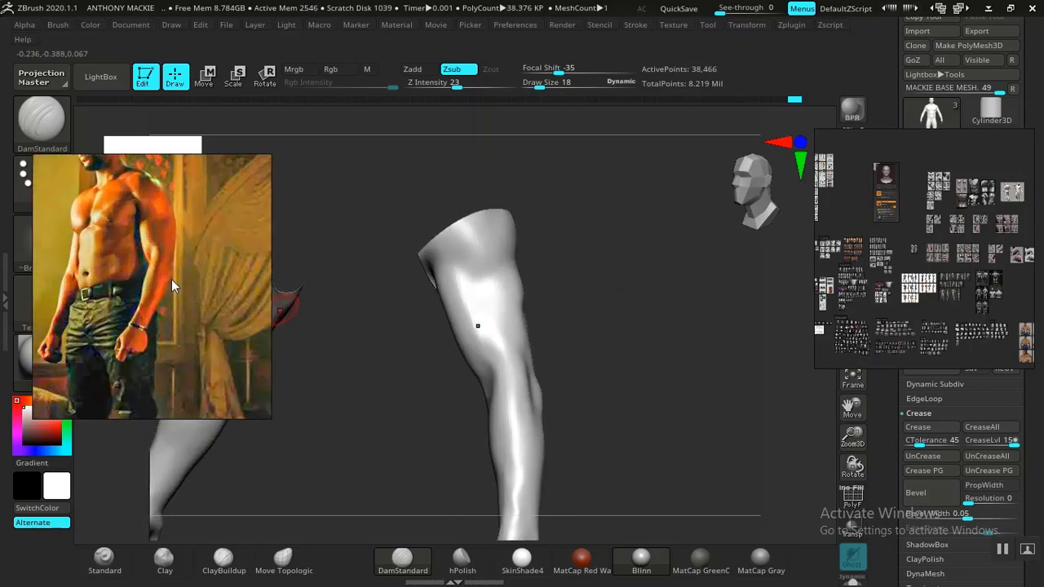
middle_click_drag(171, 281, 169, 336)
scroll(168, 333, "up", 2)
middle_click_drag(165, 293, 169, 318)
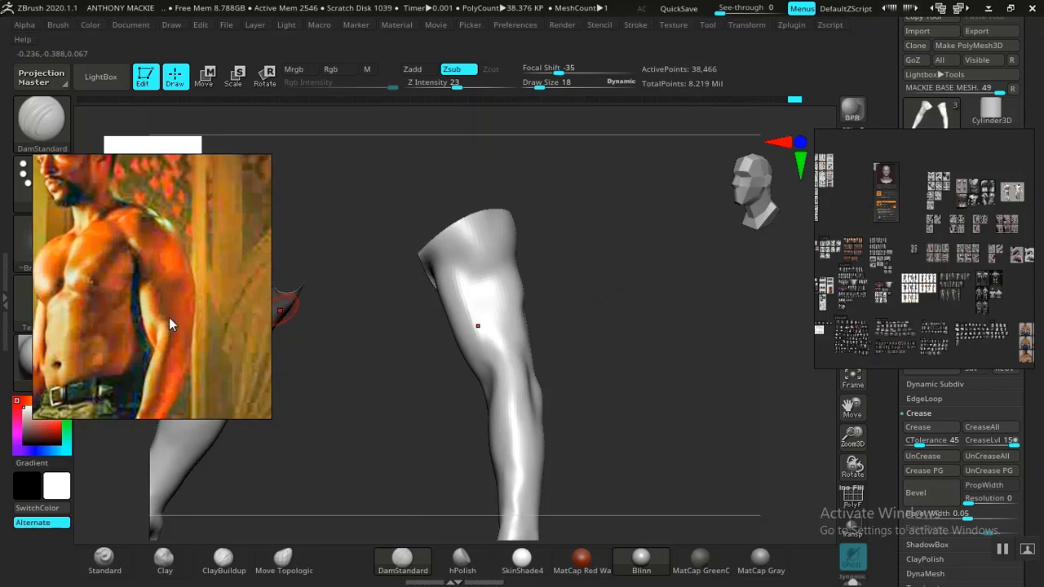
left_click_drag(690, 298, 655, 327)
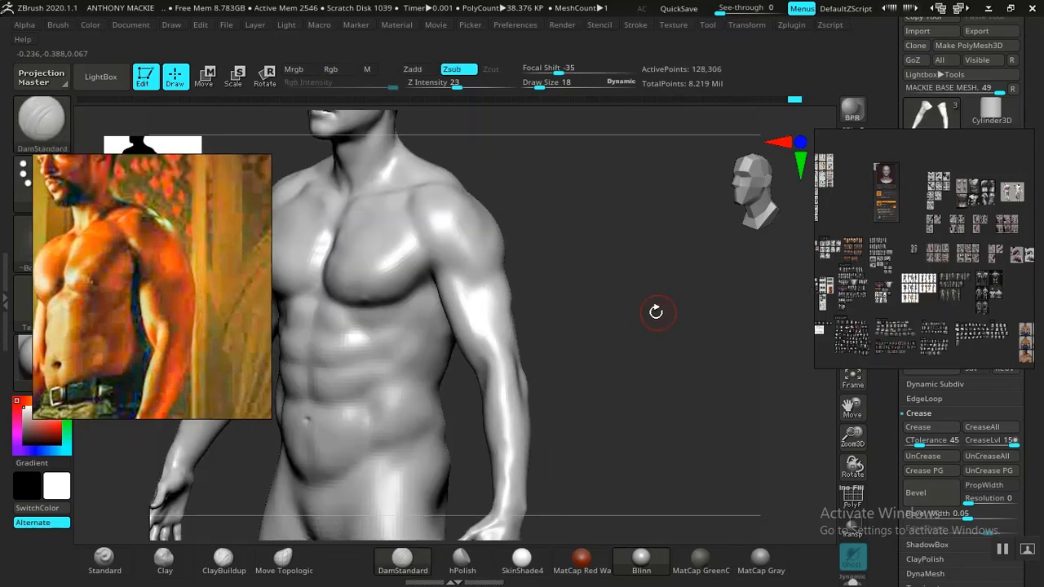
Step: Choose the ClayBuildup brush at draw size 36 and drop the body mesh to its lower subdivision level
mouse_move(657, 310)
left_mouse_down()
mouse_move(692, 384)
mouse_move(699, 354)
mouse_move(708, 371)
mouse_move(685, 347)
mouse_move(696, 361)
mouse_move(699, 351)
mouse_move(678, 359)
mouse_move(658, 305)
left_mouse_up()
key("space")
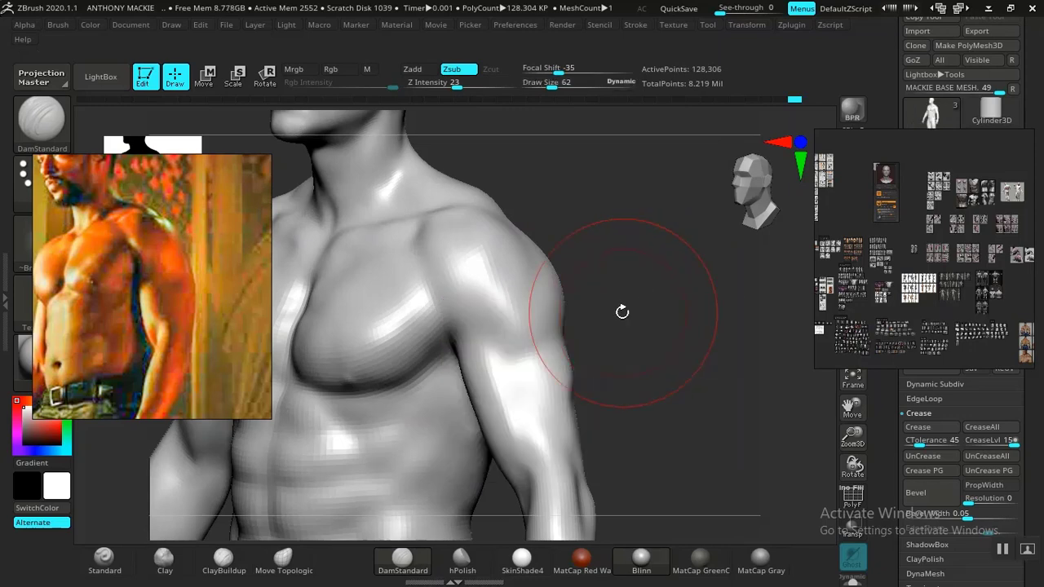
mouse_move(655, 341)
left_mouse_down()
mouse_move(631, 332)
mouse_move(654, 351)
mouse_move(646, 360)
mouse_move(661, 354)
mouse_move(624, 366)
mouse_move(644, 370)
mouse_move(658, 399)
mouse_move(669, 347)
mouse_move(560, 391)
left_mouse_up()
left_click_drag(638, 358, 396, 442)
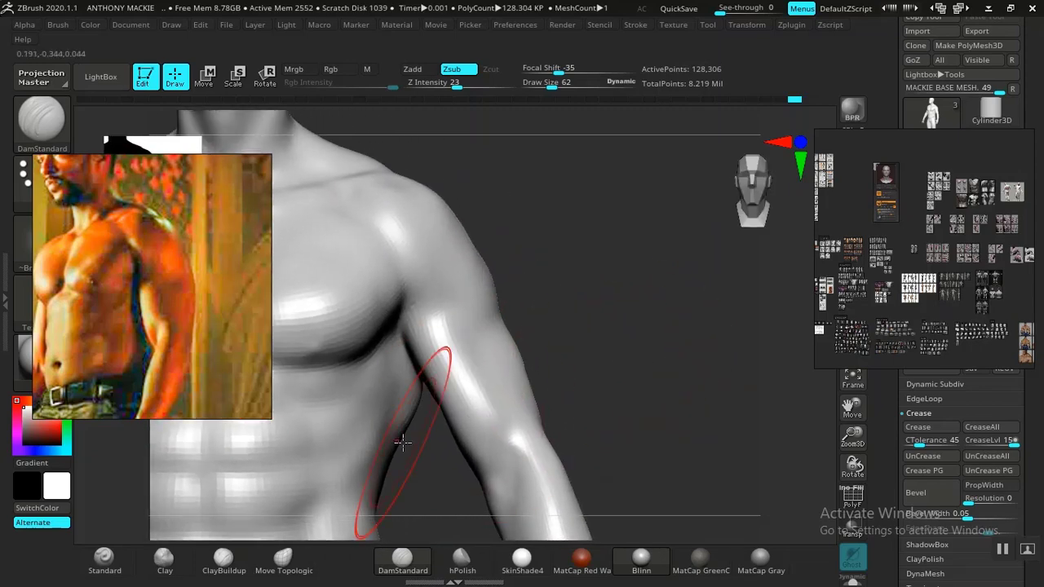
left_click(224, 559)
left_click_drag(620, 365, 553, 369)
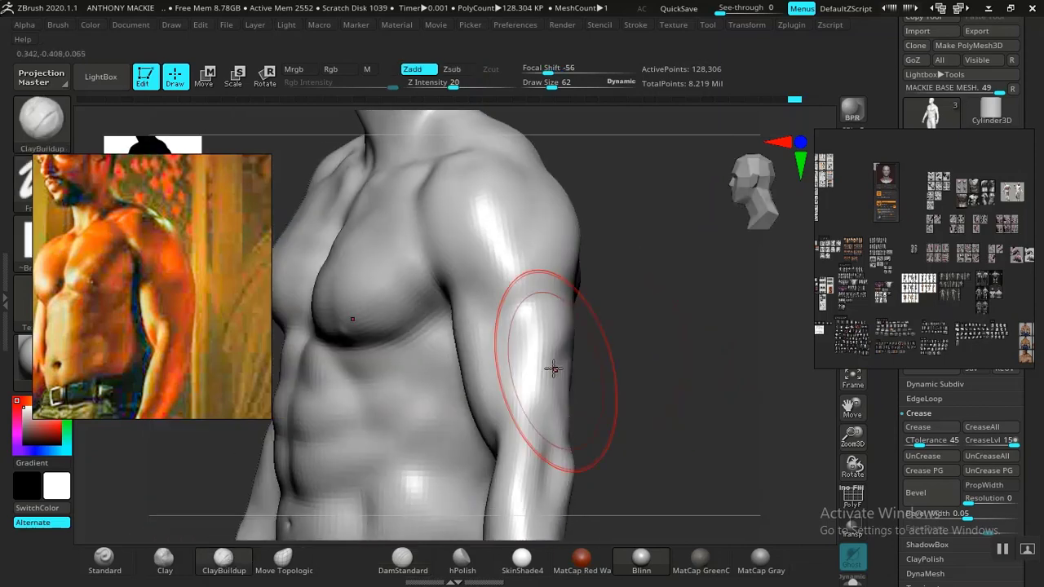
key("space")
left_click_drag(517, 335, 510, 335)
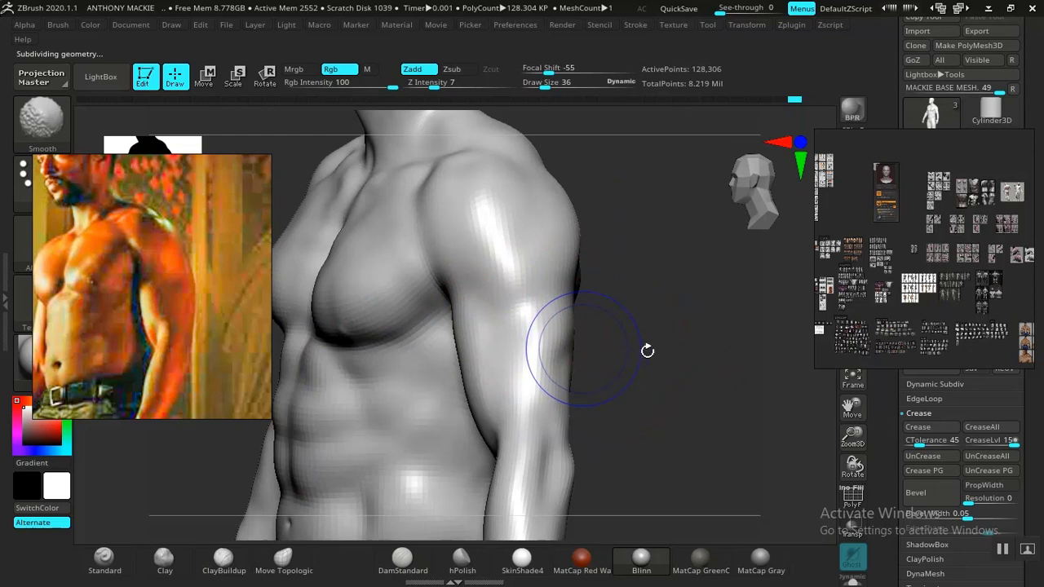
key("shift+d")
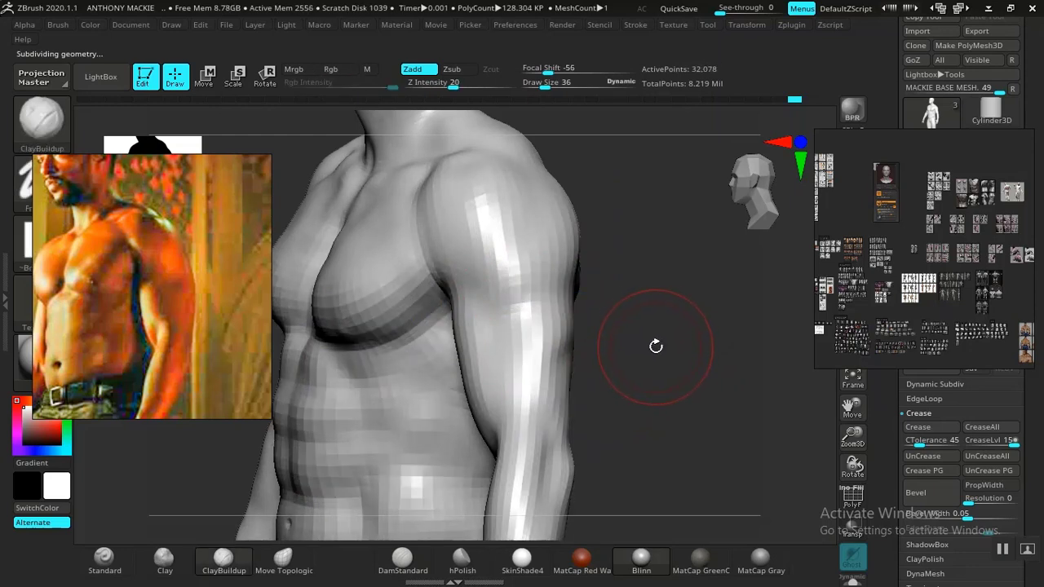
Step: Build up the biceps and front of the upper arm with ClayBuildup strokes
left_click_drag(648, 350, 599, 373)
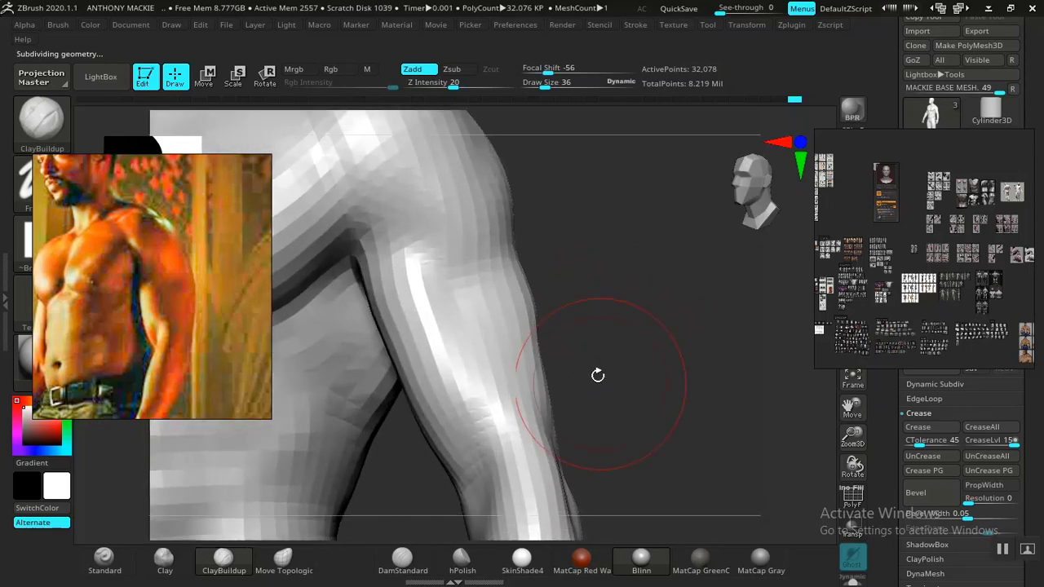
left_click_drag(457, 345, 420, 313)
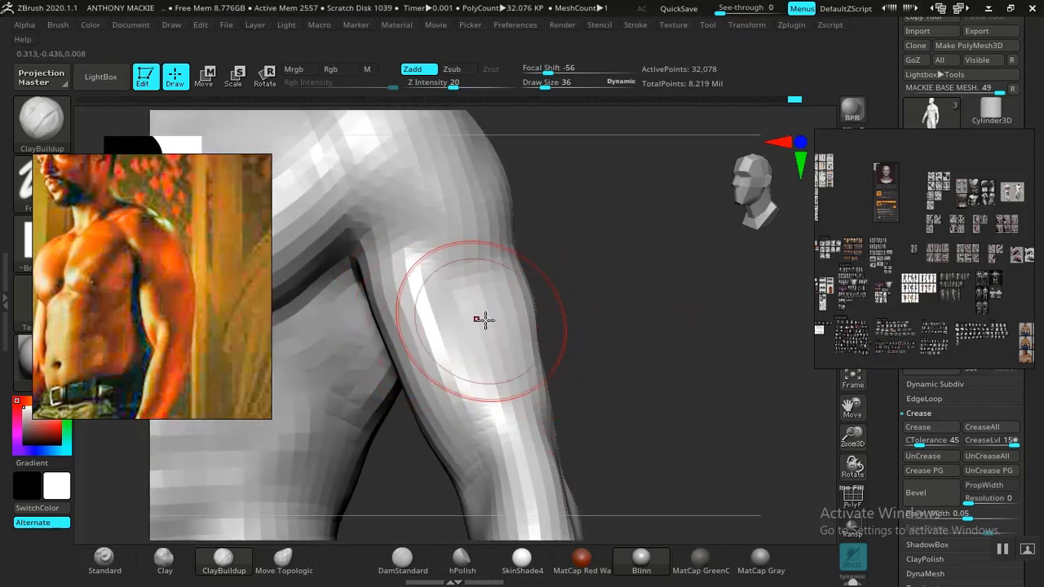
left_click_drag(584, 315, 598, 317)
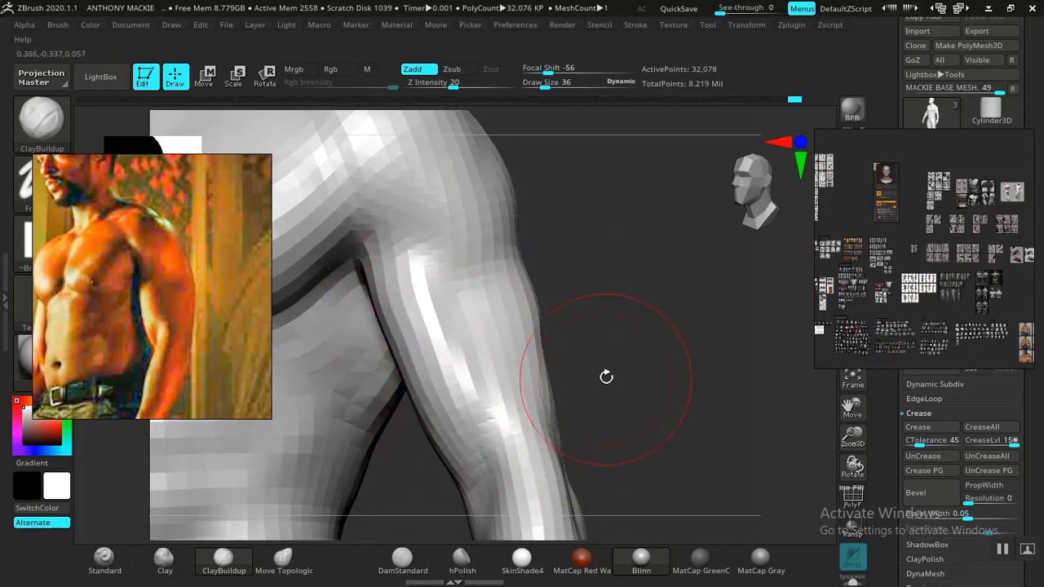
mouse_move(606, 377)
left_mouse_down()
mouse_move(634, 350)
mouse_move(481, 316)
left_mouse_up()
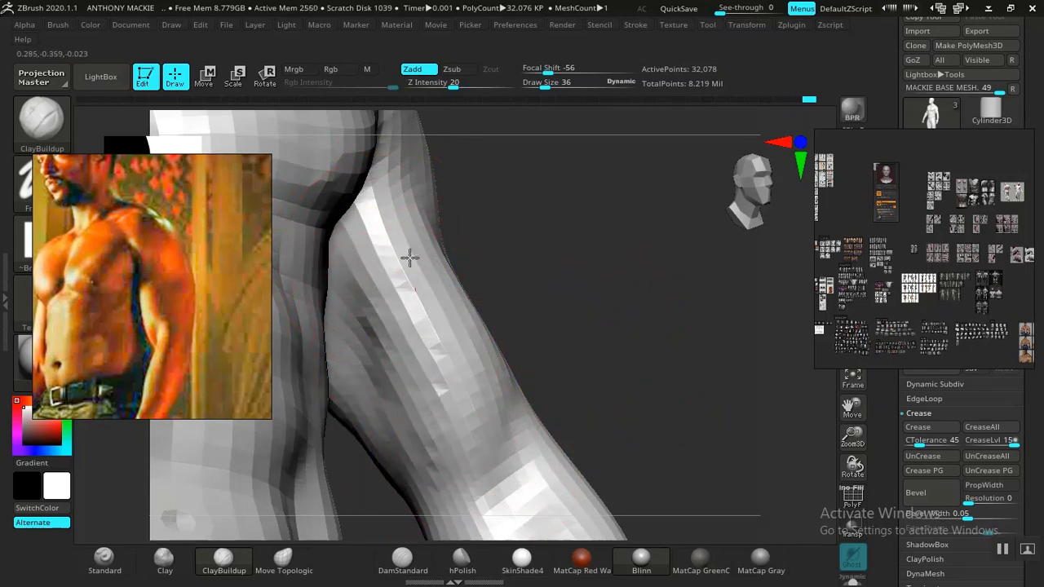
mouse_move(409, 258)
left_mouse_down()
mouse_move(508, 266)
mouse_move(550, 362)
mouse_move(601, 354)
mouse_move(629, 396)
mouse_move(648, 368)
mouse_move(646, 413)
mouse_move(631, 368)
mouse_move(661, 378)
mouse_move(659, 414)
left_mouse_up()
left_click_drag(503, 288, 504, 338)
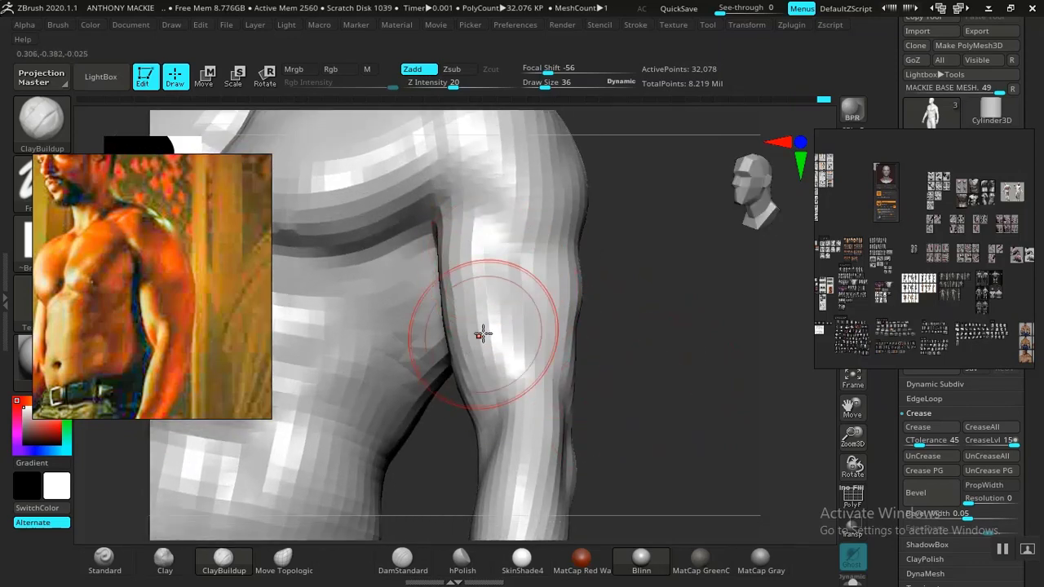
Step: Build up the triceps along the back and outer side of the upper arm with ClayBuildup strokes
mouse_move(658, 367)
left_mouse_down()
mouse_move(658, 400)
mouse_move(730, 391)
mouse_move(744, 401)
mouse_move(672, 414)
mouse_move(611, 367)
mouse_move(401, 321)
mouse_move(435, 300)
mouse_move(435, 343)
mouse_move(399, 277)
mouse_move(367, 277)
mouse_move(361, 225)
mouse_move(392, 236)
left_mouse_up()
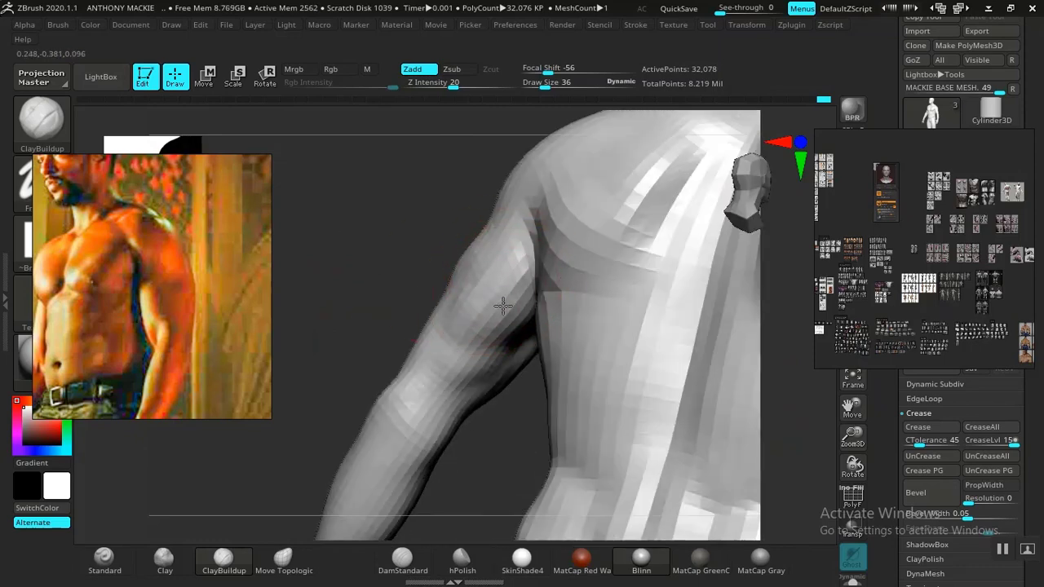
mouse_move(502, 305)
left_mouse_down()
mouse_move(533, 408)
mouse_move(506, 277)
left_mouse_up()
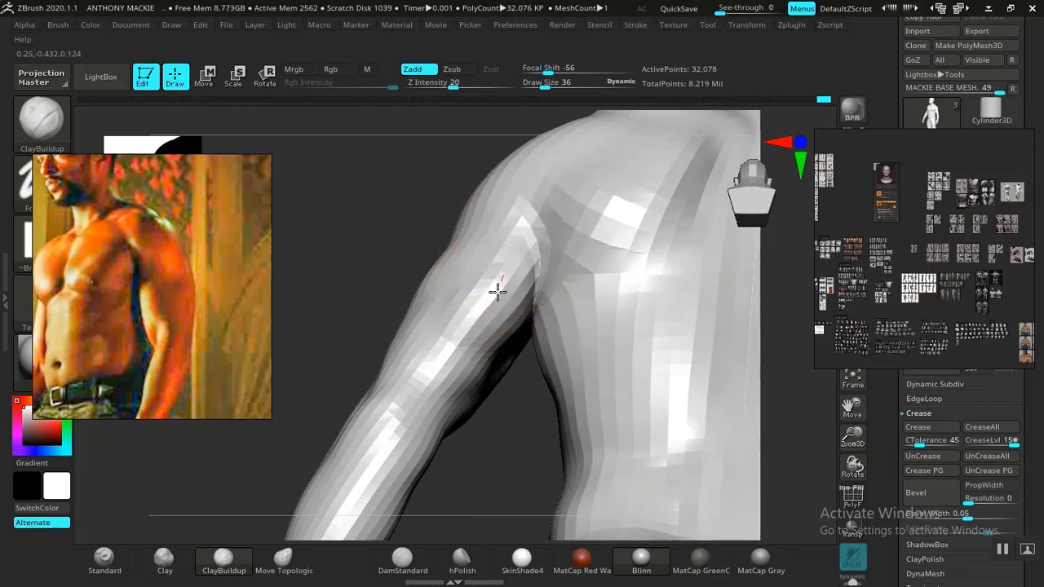
mouse_move(439, 320)
left_mouse_down()
mouse_move(527, 464)
mouse_move(489, 399)
mouse_move(473, 485)
mouse_move(405, 334)
mouse_move(476, 328)
left_mouse_up()
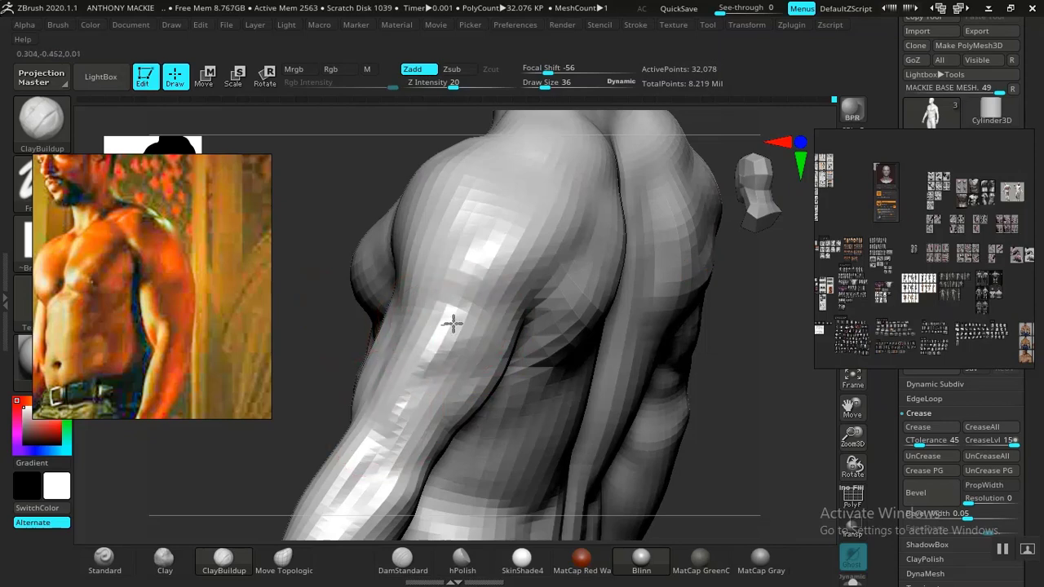
mouse_move(701, 381)
left_mouse_down()
mouse_move(791, 380)
mouse_move(694, 394)
mouse_move(509, 394)
left_mouse_up()
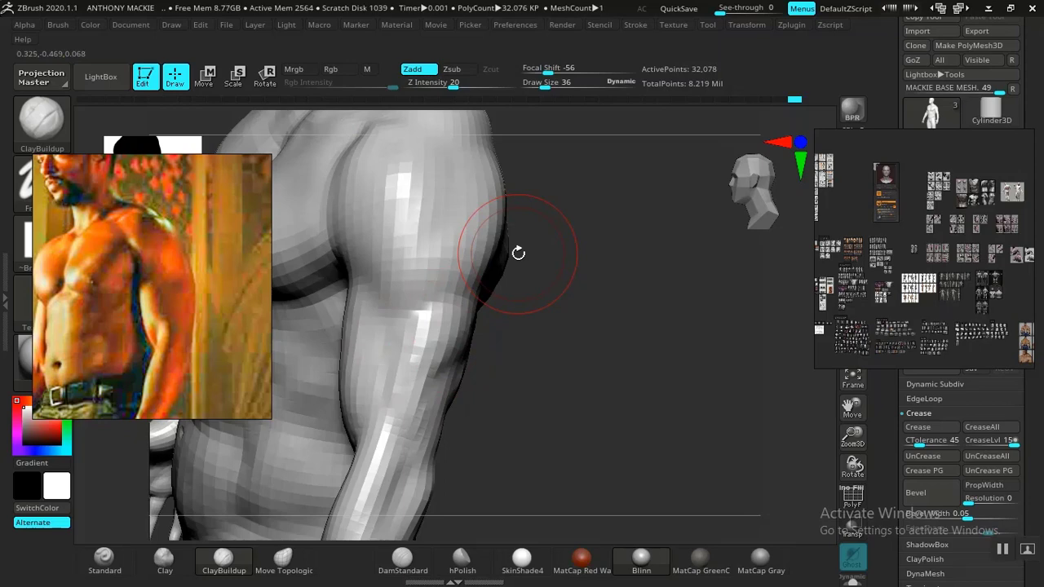
Step: Browse the anatomy reference board for images of arm muscles
scroll(850, 223, "down", 7)
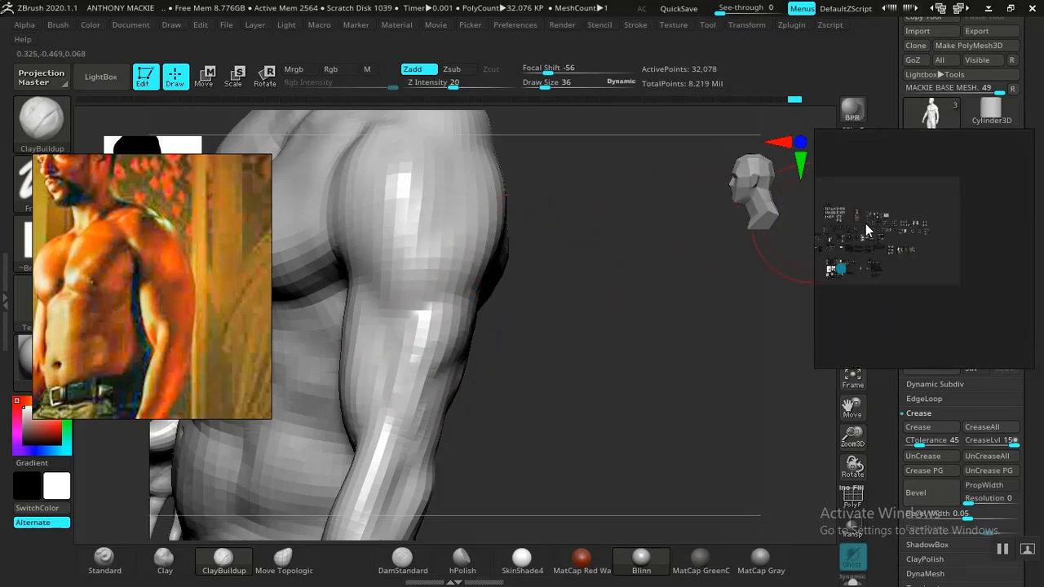
middle_click_drag(866, 223, 913, 243)
scroll(912, 244, "up", 3)
scroll(907, 265, "up", 5)
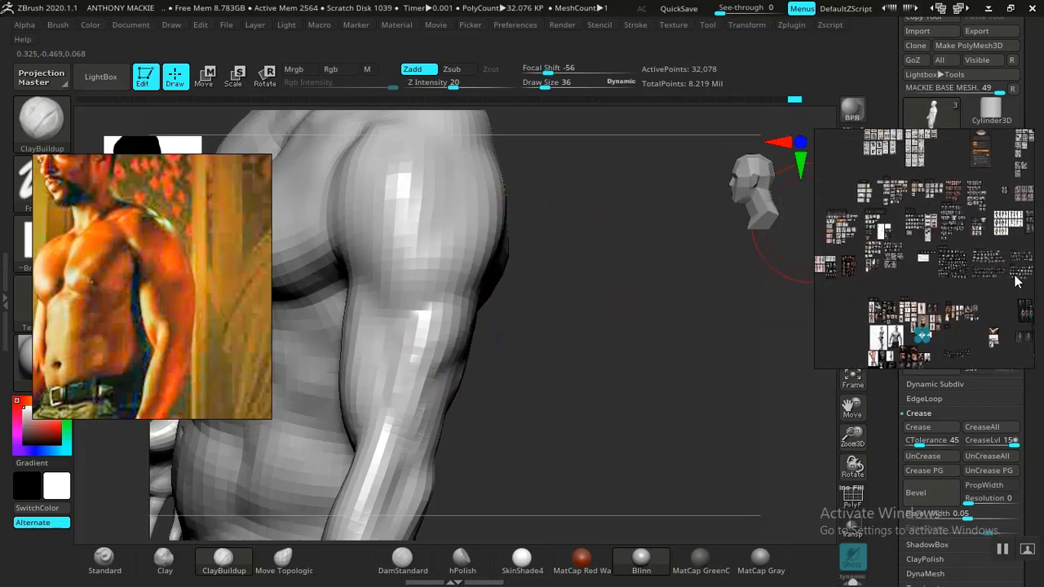
middle_click_drag(923, 318, 928, 350)
middle_click_drag(927, 292, 935, 351)
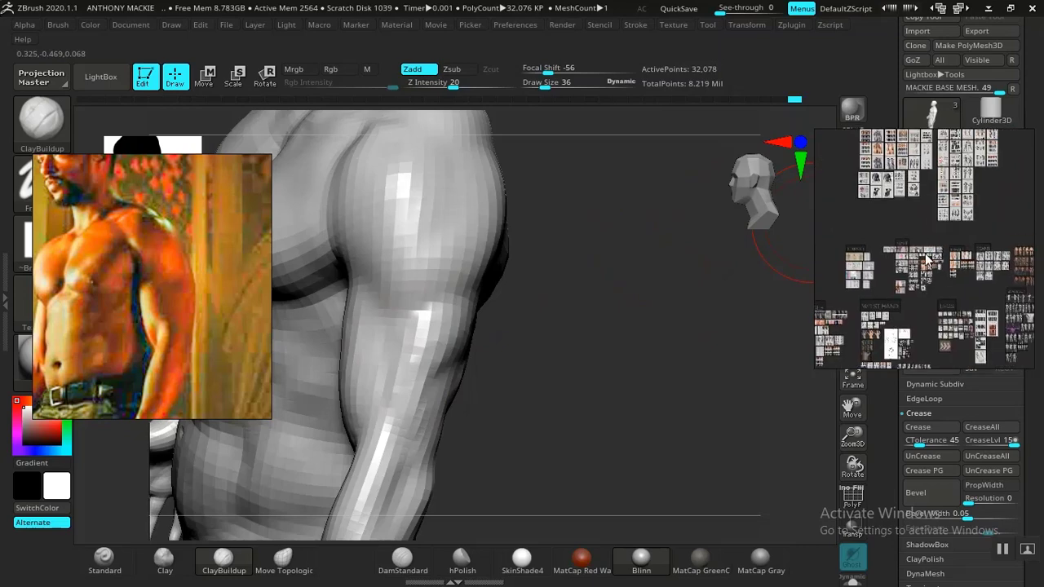
scroll(929, 247, "down", 4)
middle_click_drag(943, 156, 934, 245)
scroll(937, 252, "up", 6)
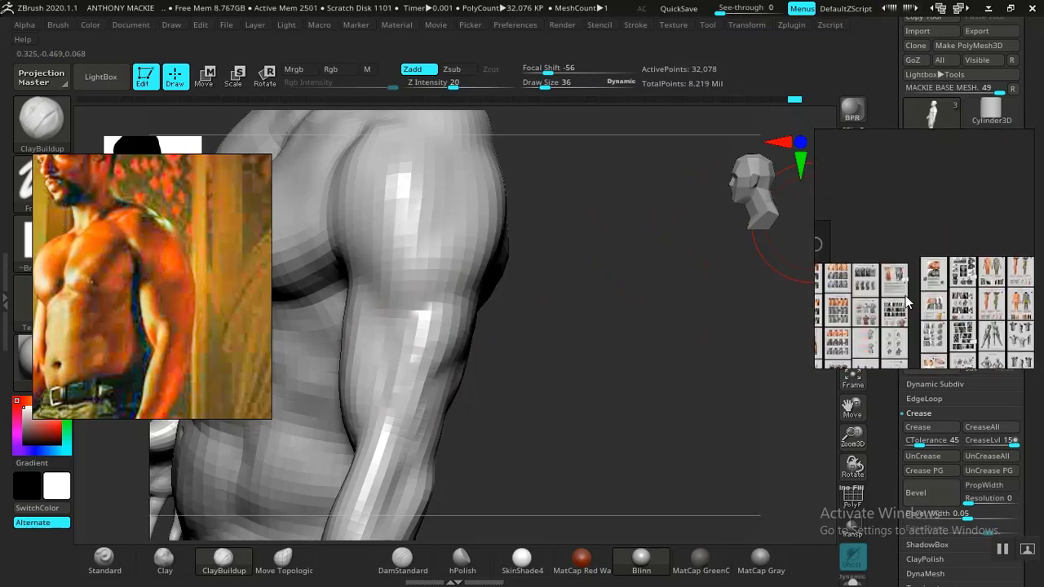
scroll(953, 249, "down", 6)
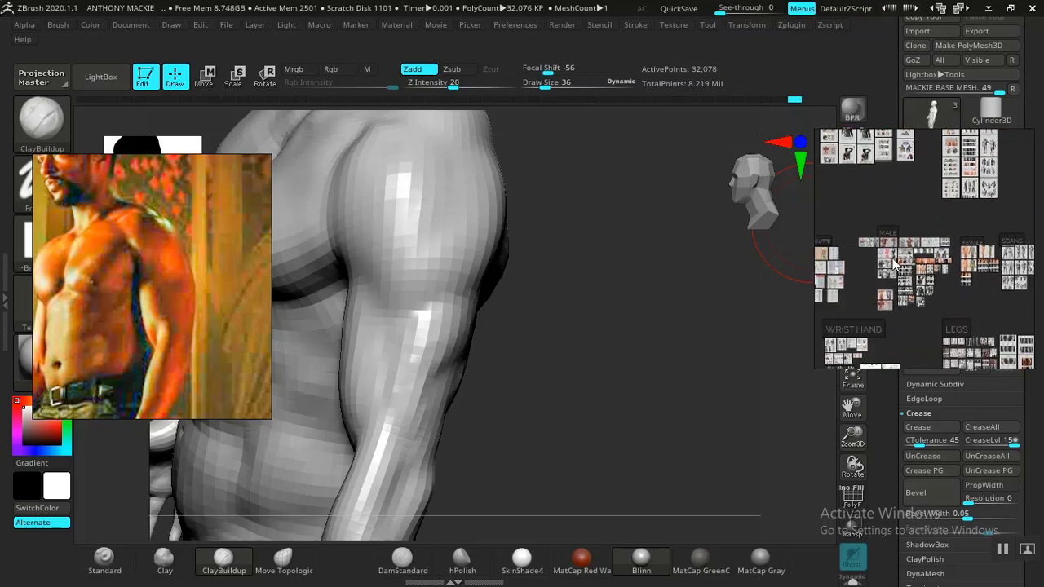
Step: Locate the arm anatomy sheets on the reference board and enlarge the right-arm muscle chart
middle_click_drag(894, 264, 968, 206)
scroll(936, 305, "up", 4)
middle_click_drag(936, 307, 941, 186)
middle_click_drag(956, 262, 907, 206)
middle_click_drag(912, 265, 959, 218)
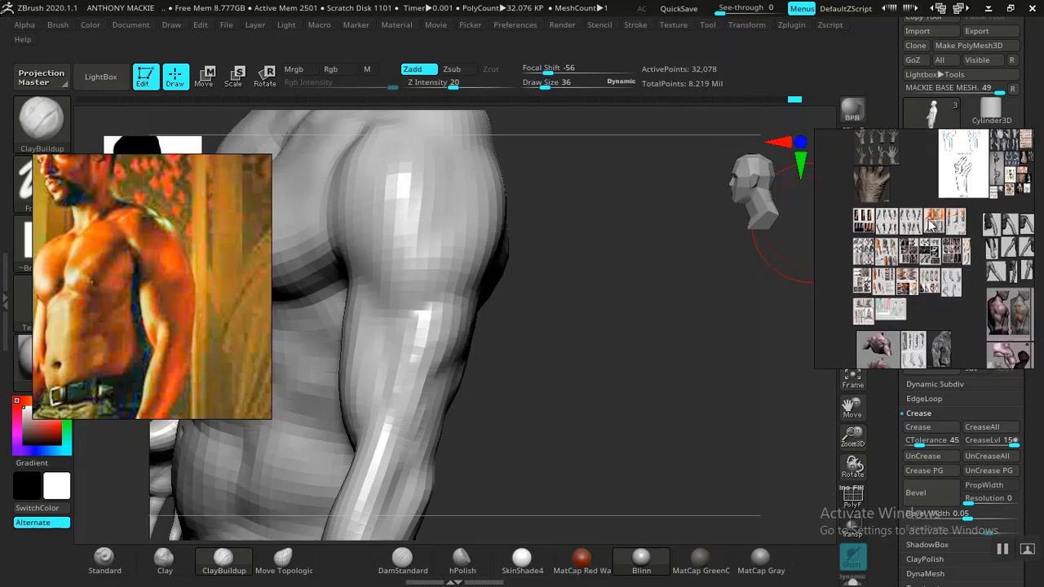
double_click(920, 225)
middle_click_drag(894, 224, 1022, 241)
middle_click_drag(923, 255, 875, 259)
middle_click_drag(982, 243, 897, 258)
scroll(897, 263, "up", 4)
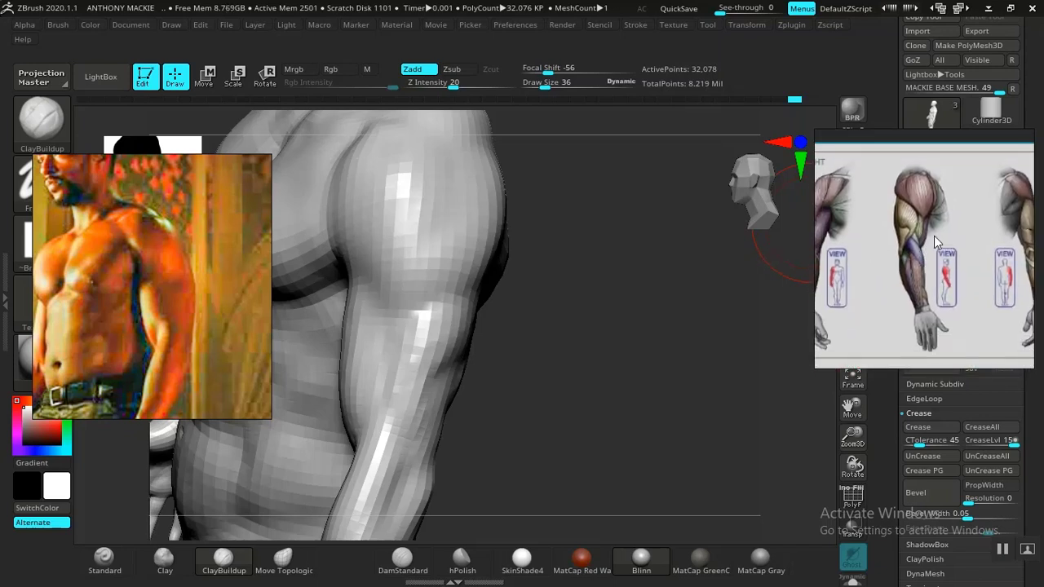
Step: Place the anatomy reference beside the sculpted arm and examine the upper-arm muscles on the right-arm chart
right_click_drag(952, 234, 765, 220)
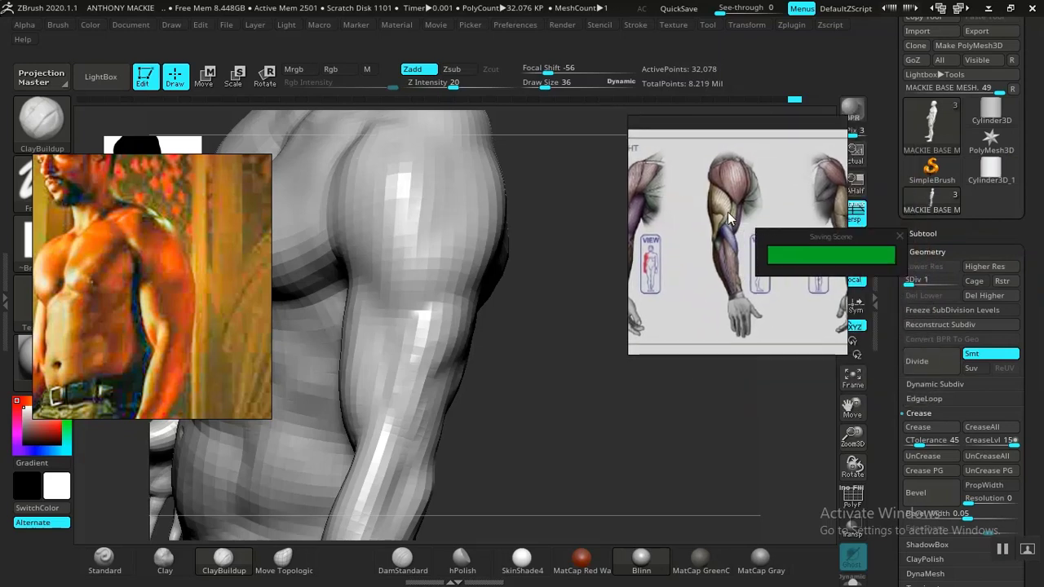
middle_click_drag(731, 213, 747, 232)
scroll(744, 217, "up", 2)
scroll(749, 235, "up", 3)
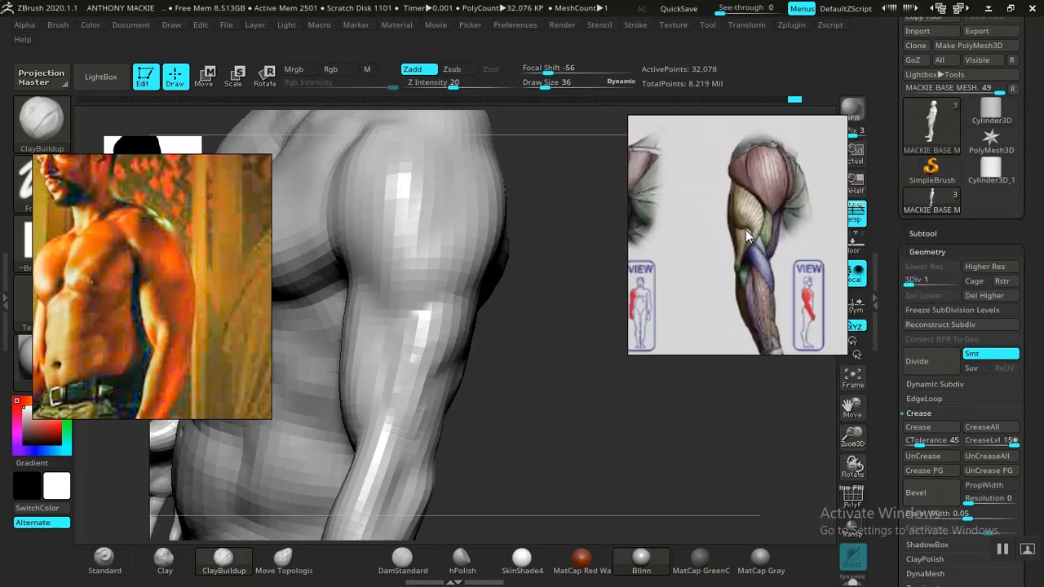
scroll(773, 235, "down", 3)
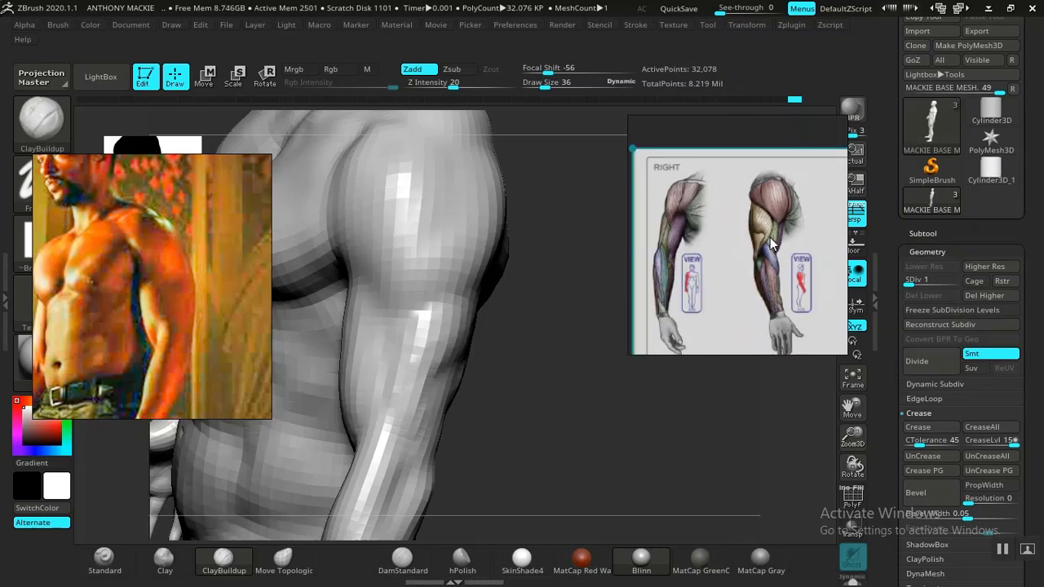
scroll(771, 243, "down", 4)
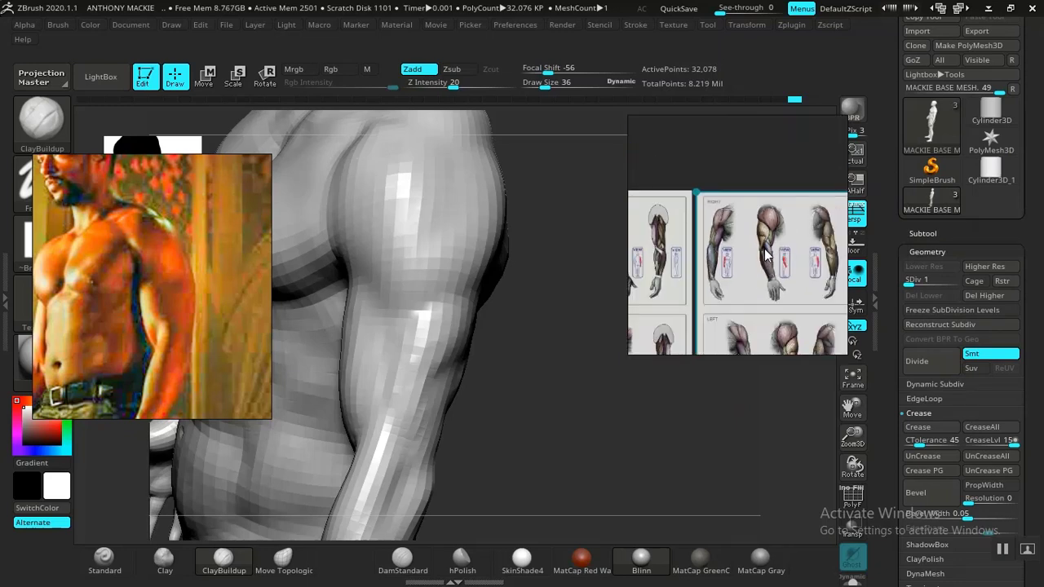
Step: Frame the left-arm muscle views on the anatomy chart as the reference for the sculpt
middle_click_drag(768, 259, 748, 218)
middle_click_drag(752, 284, 756, 250)
scroll(757, 249, "up", 3)
middle_click_drag(655, 270, 709, 300)
scroll(719, 267, "up", 2)
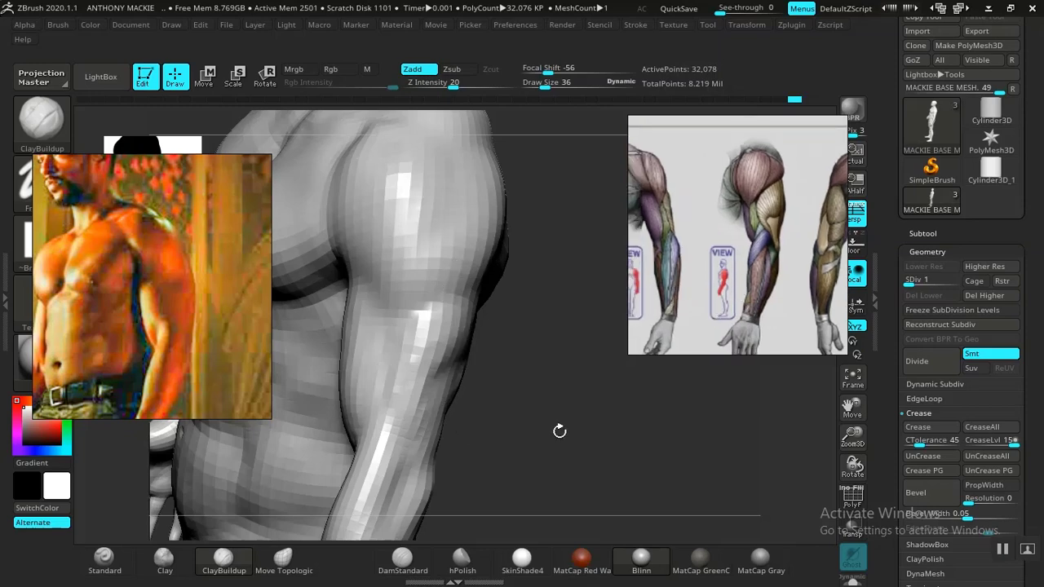
Step: Refine the outer upper arm below the deltoid with ClayBuildup strokes, following the left-arm muscle chart
left_click_drag(559, 431, 580, 448)
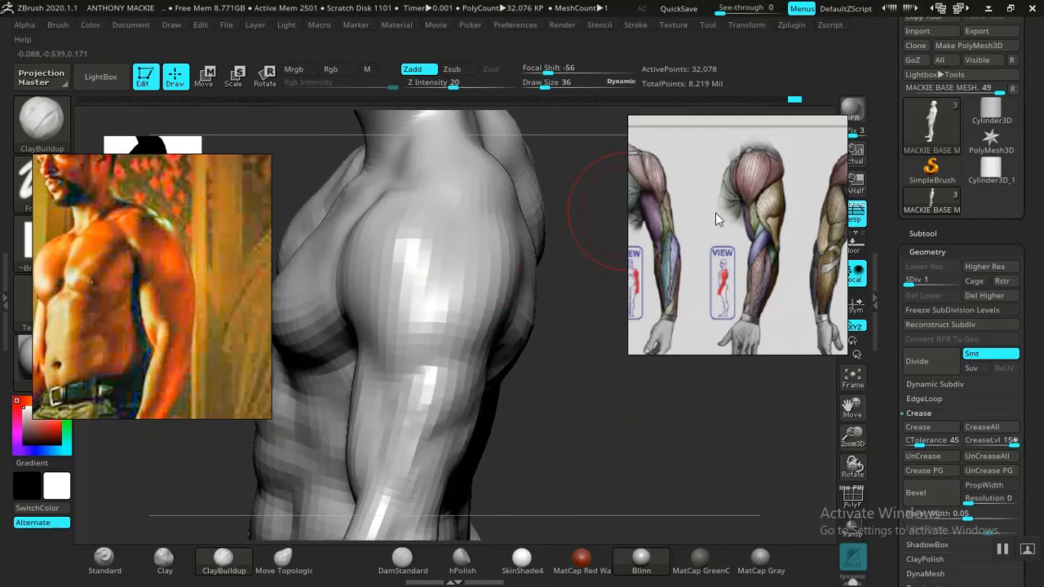
left_click_drag(537, 408, 555, 346)
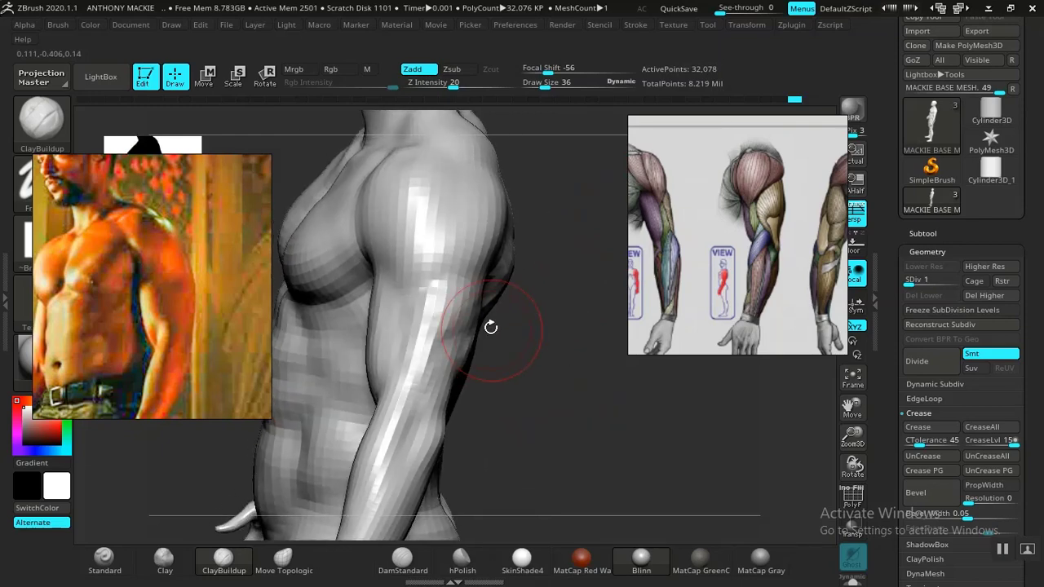
left_click_drag(525, 409, 415, 319)
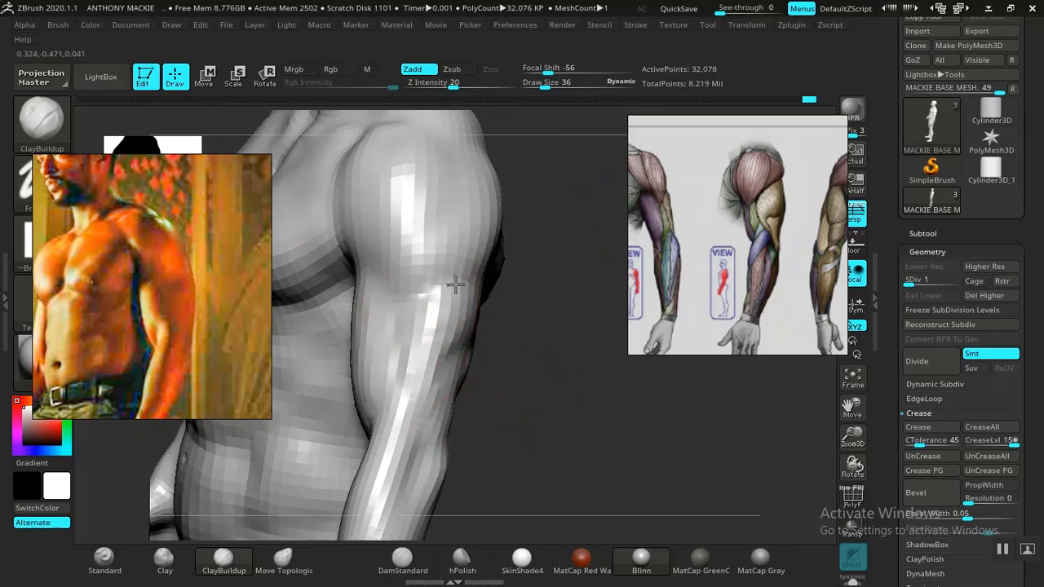
left_click_drag(547, 358, 565, 460)
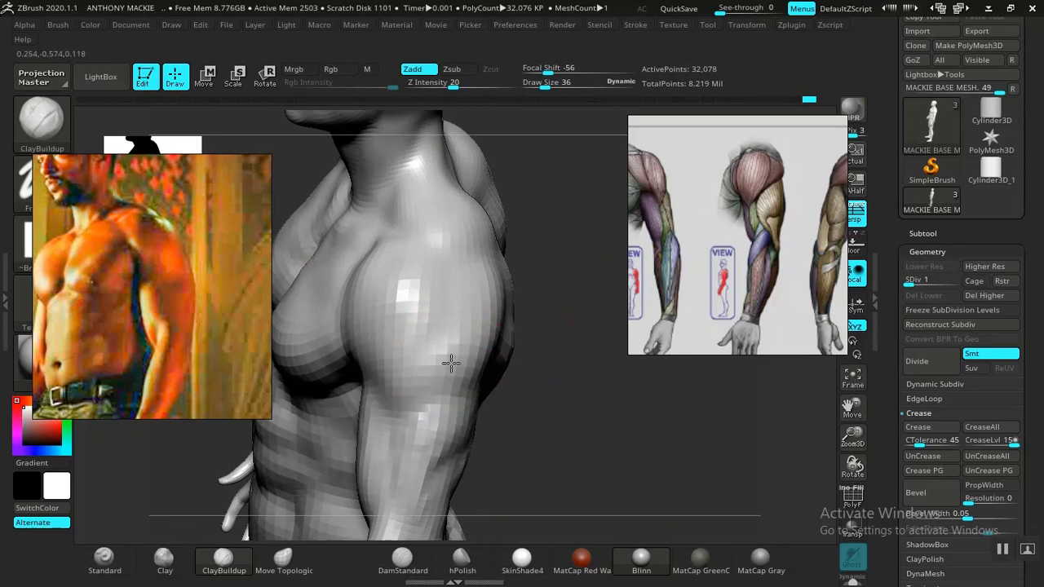
Step: Set the brush's draw size to 58 and shape the deltoid and its transition into the upper arm
left_click_drag(554, 415, 563, 470)
key("space")
left_click_drag(515, 354, 523, 352)
mouse_move(571, 466)
left_mouse_down()
mouse_move(580, 495)
mouse_move(566, 485)
mouse_move(578, 443)
mouse_move(588, 447)
mouse_move(501, 418)
left_mouse_up()
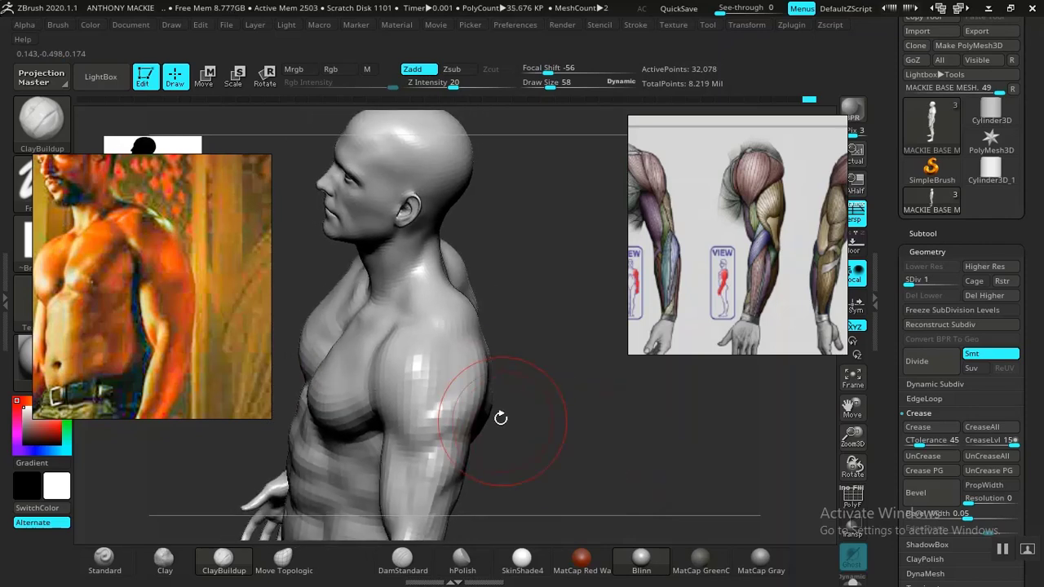
mouse_move(552, 448)
left_mouse_down()
mouse_move(562, 403)
mouse_move(569, 446)
mouse_move(580, 453)
mouse_move(587, 433)
mouse_move(569, 431)
left_mouse_up()
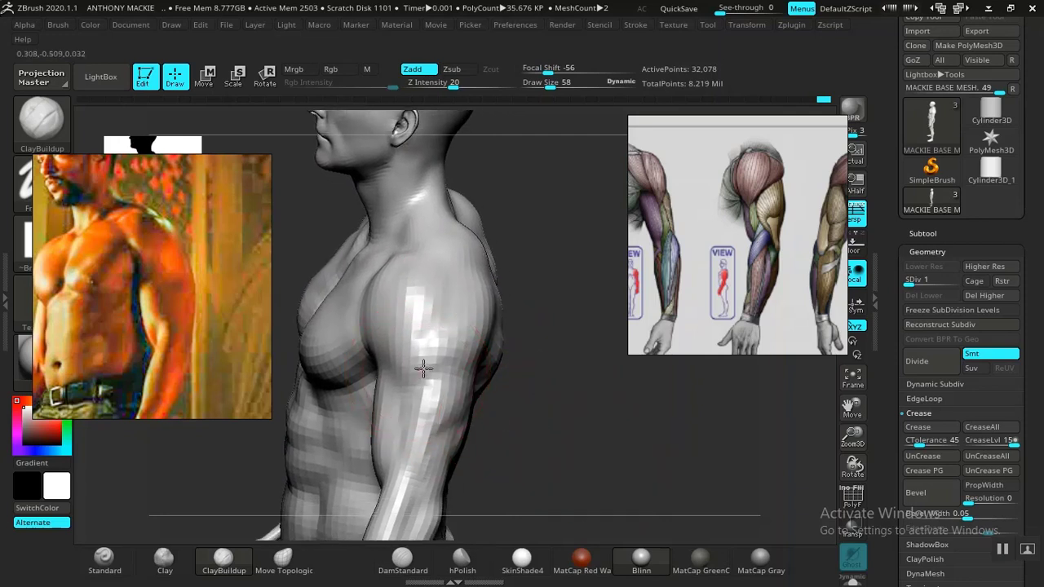
Step: Build up the deltoid and the outer and front upper arm with ClayBuildup strokes, working around the shoulder
left_click_drag(556, 426, 575, 469)
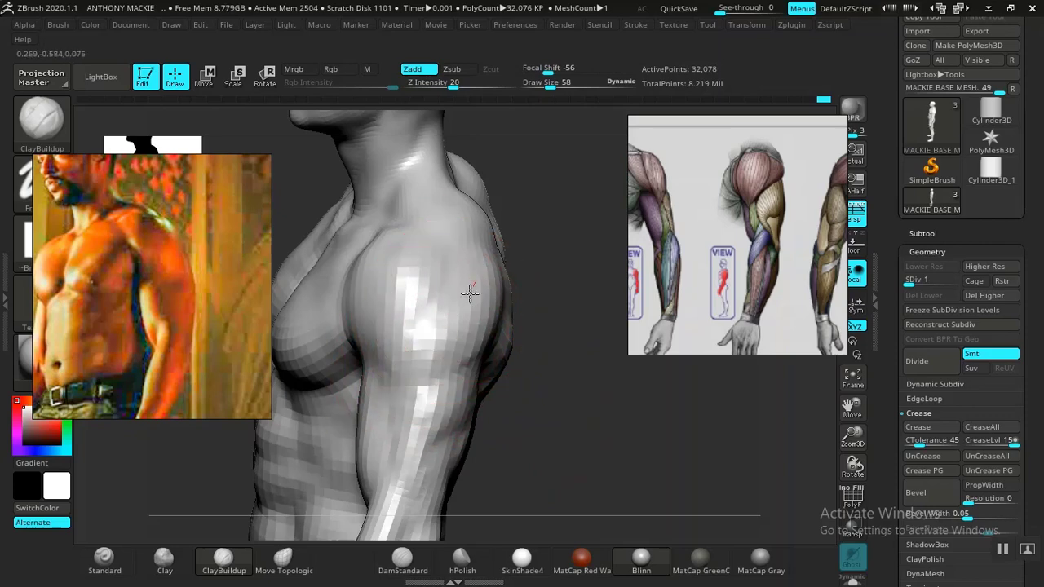
key("f")
mouse_move(481, 270)
left_mouse_down()
mouse_move(611, 400)
mouse_move(550, 400)
mouse_move(582, 354)
mouse_move(594, 396)
mouse_move(582, 436)
mouse_move(603, 376)
mouse_move(611, 423)
mouse_move(555, 426)
left_mouse_up()
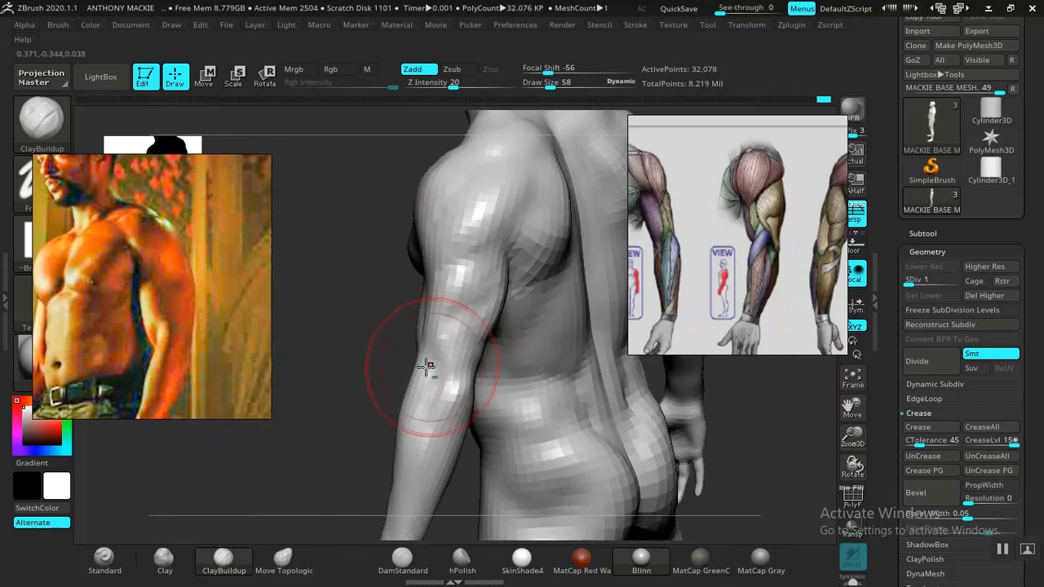
mouse_move(364, 356)
left_mouse_down()
mouse_move(373, 367)
mouse_move(352, 351)
left_mouse_up()
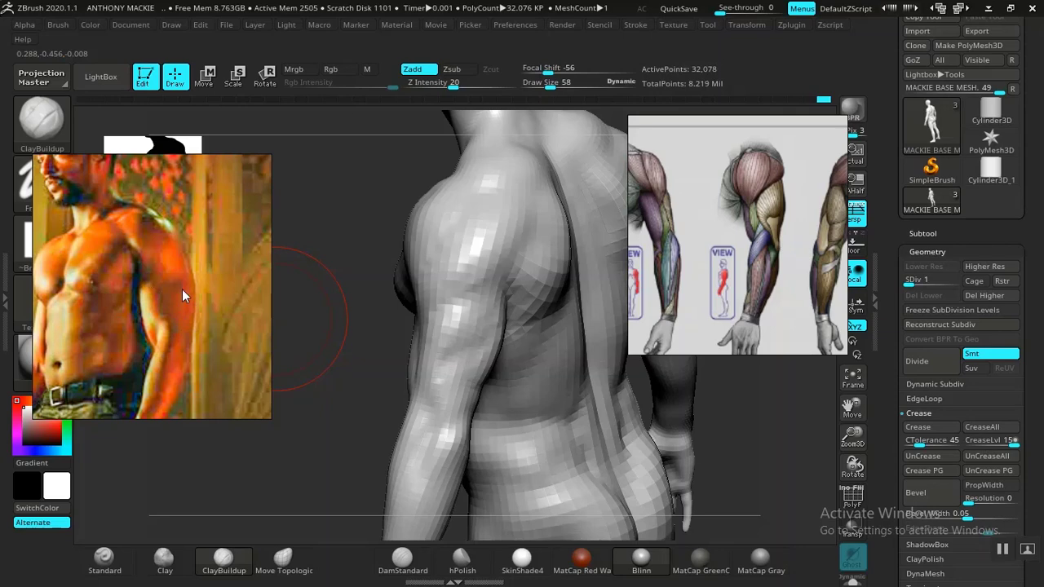
mouse_move(352, 380)
left_mouse_down()
mouse_move(478, 350)
mouse_move(522, 384)
mouse_move(574, 346)
mouse_move(559, 352)
mouse_move(568, 401)
mouse_move(534, 399)
left_mouse_up()
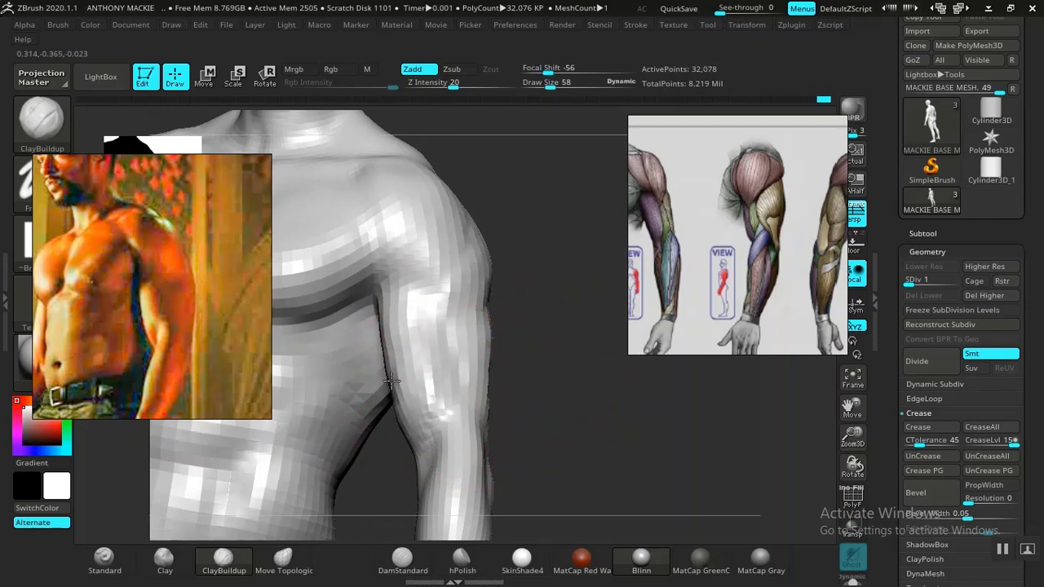
left_click_drag(529, 371, 555, 359)
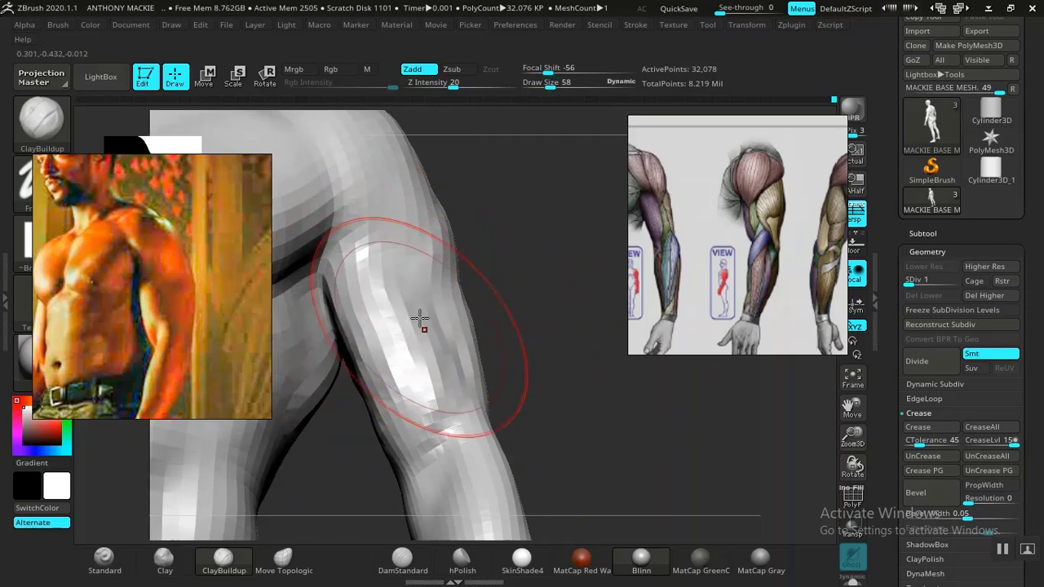
Step: Shape the back of the upper arm and its transition into the rear shoulder and armpit with ClayBuildup
mouse_move(566, 373)
left_mouse_down()
mouse_move(507, 391)
mouse_move(555, 362)
mouse_move(536, 366)
mouse_move(601, 364)
mouse_move(566, 402)
mouse_move(530, 372)
mouse_move(636, 418)
mouse_move(571, 392)
left_mouse_up()
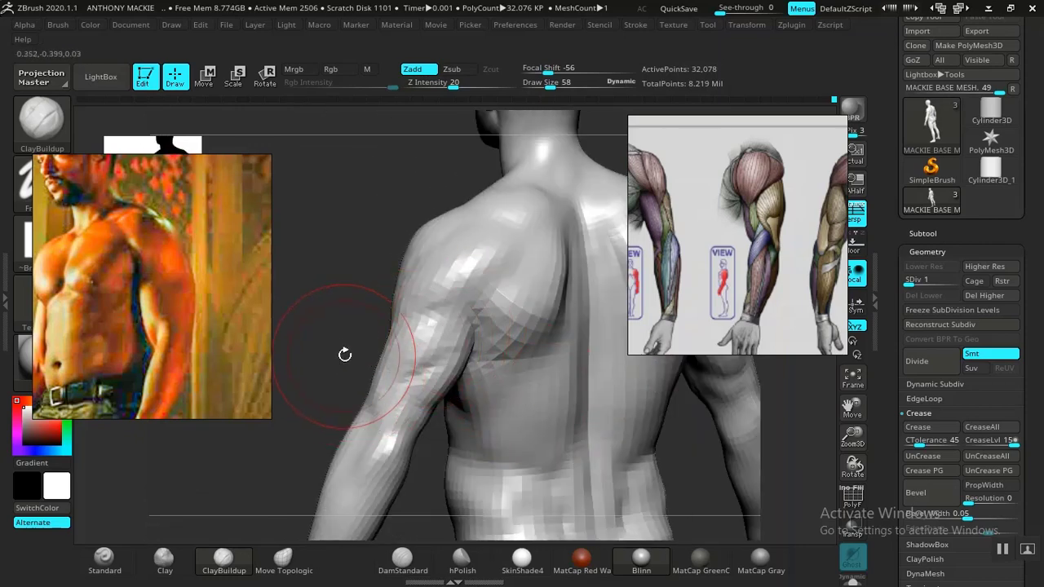
mouse_move(345, 354)
left_mouse_down()
mouse_move(338, 366)
mouse_move(467, 349)
left_mouse_up()
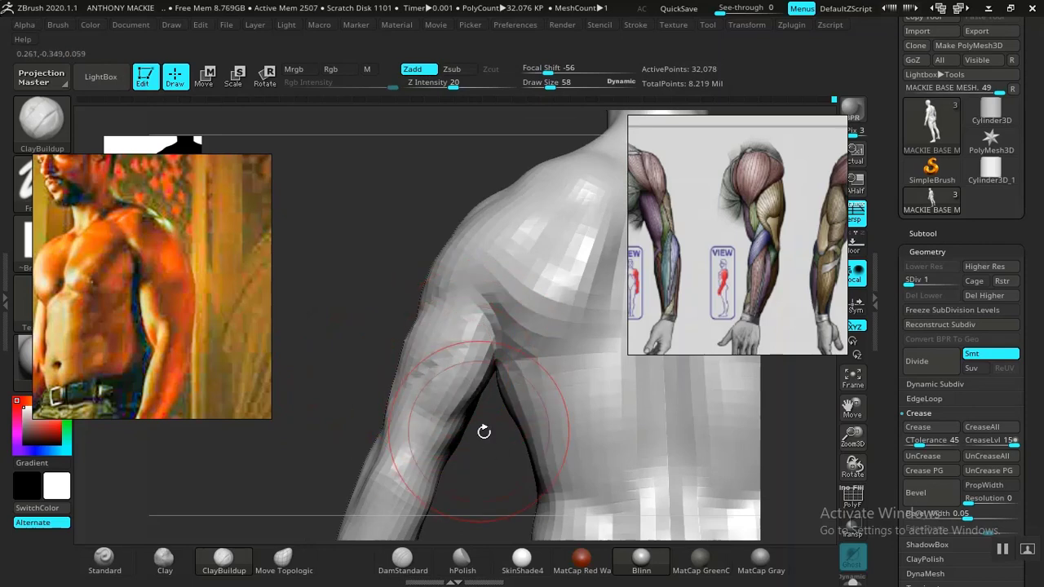
left_click_drag(484, 431, 464, 363)
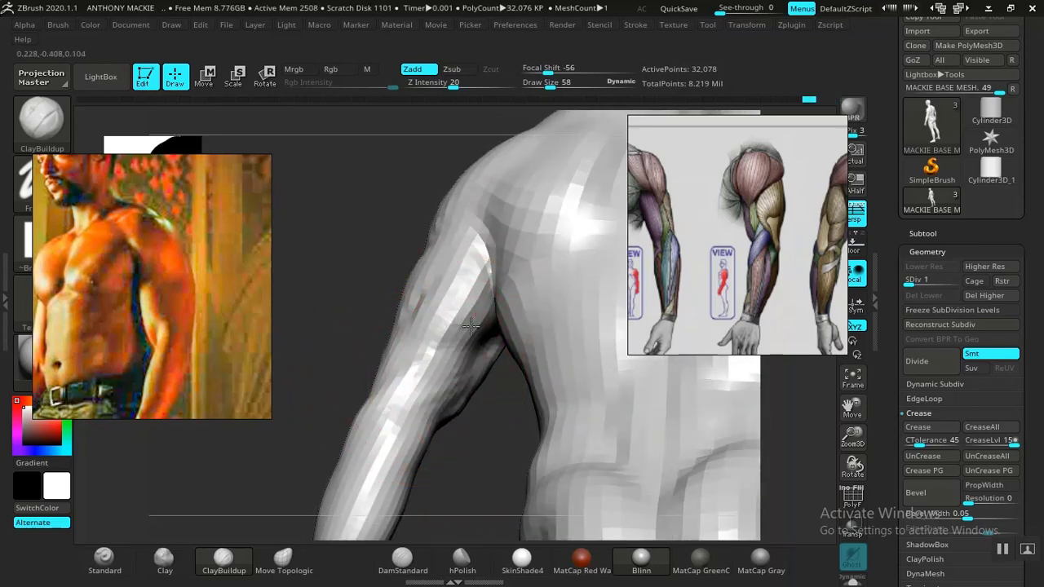
right_click_drag(545, 447, 415, 349)
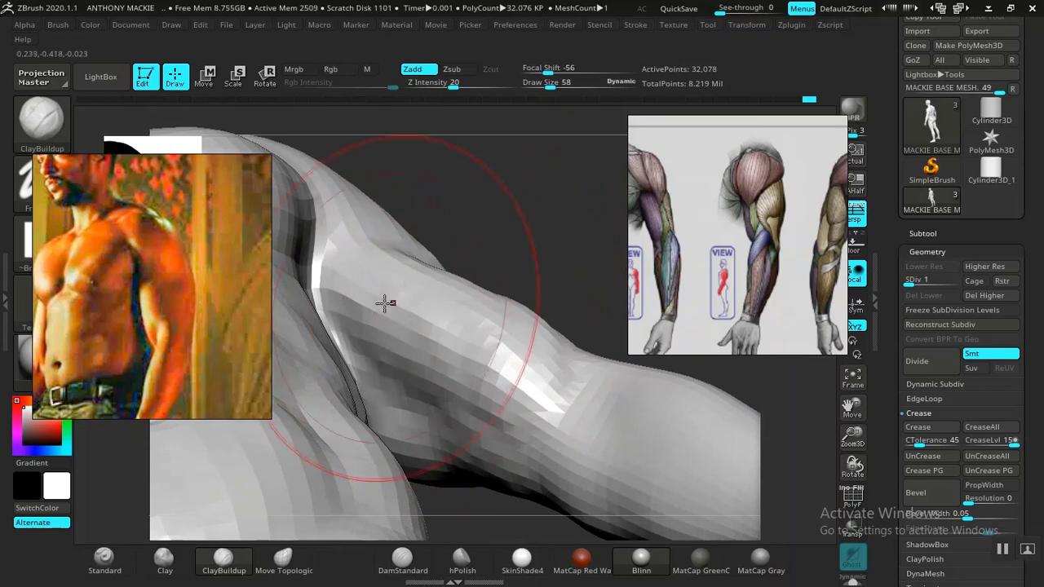
right_click_drag(385, 304, 531, 342)
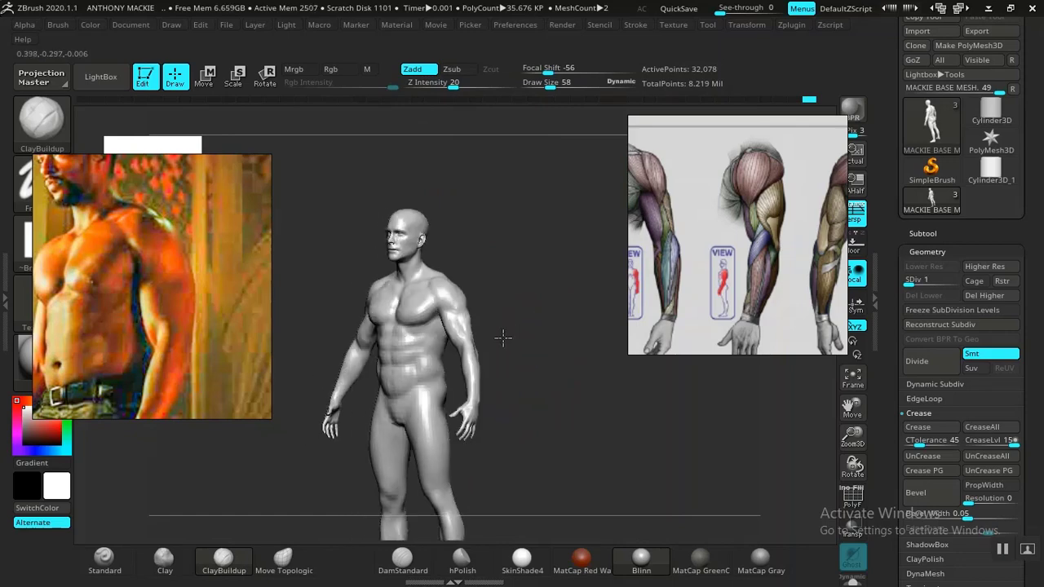
right_click_drag(527, 321, 431, 360, "ctrl")
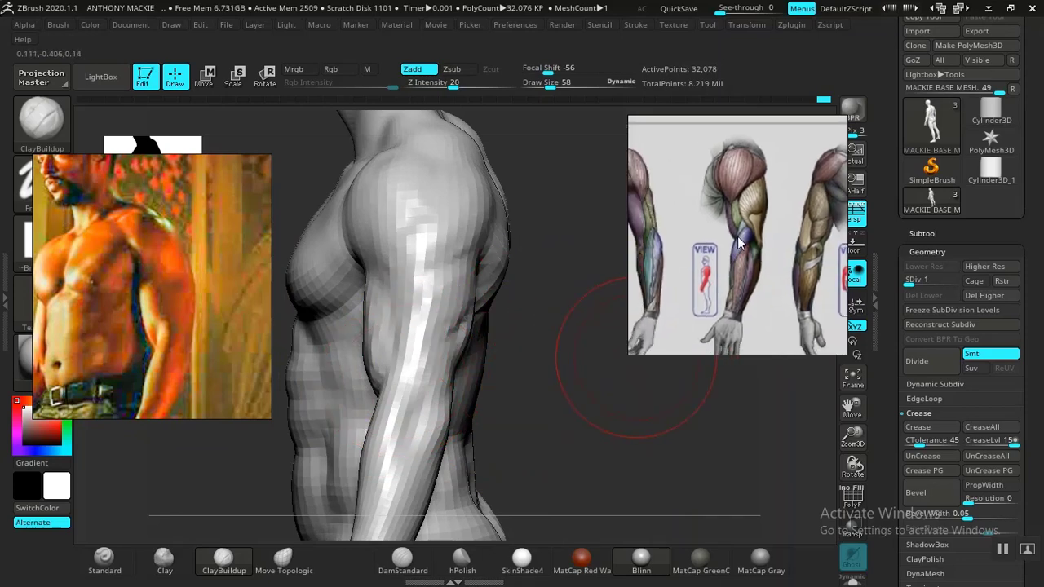
Step: Shape the forearm below the elbow using the Clay brush at draw size 34, following the left-arm muscle chart
right_click_drag(612, 376, 538, 383)
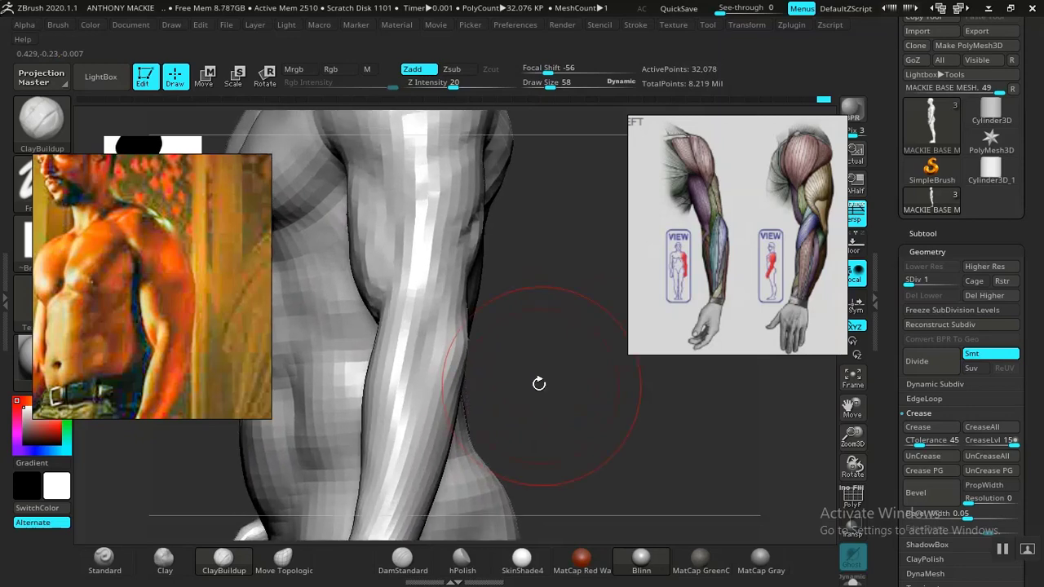
key("space")
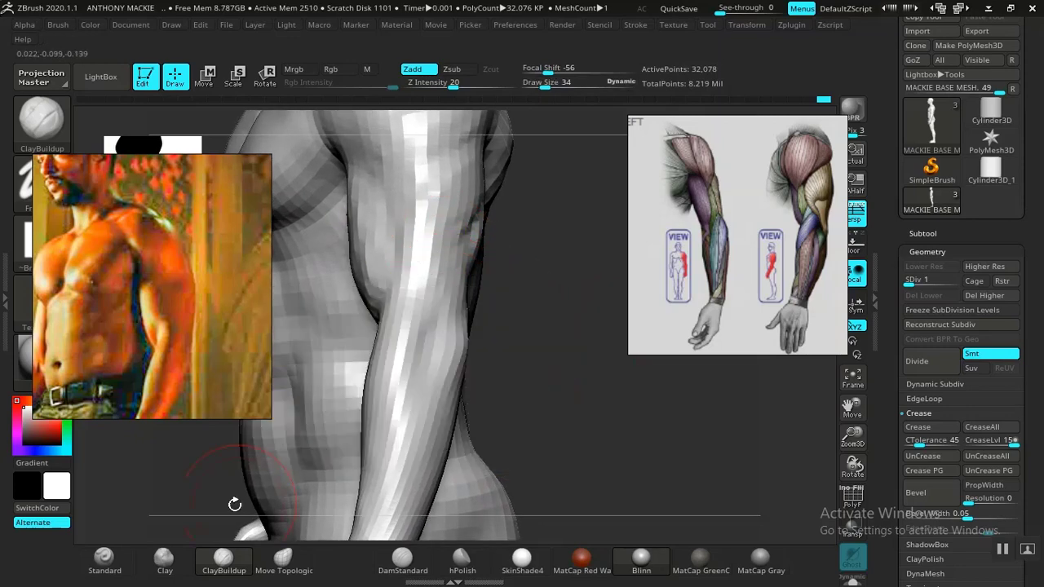
left_click(164, 558)
mouse_move(571, 359)
right_mouse_down()
mouse_move(552, 345)
mouse_move(545, 384)
mouse_move(477, 405)
mouse_move(576, 401)
mouse_move(463, 292)
mouse_move(522, 286)
mouse_move(521, 270)
right_mouse_up()
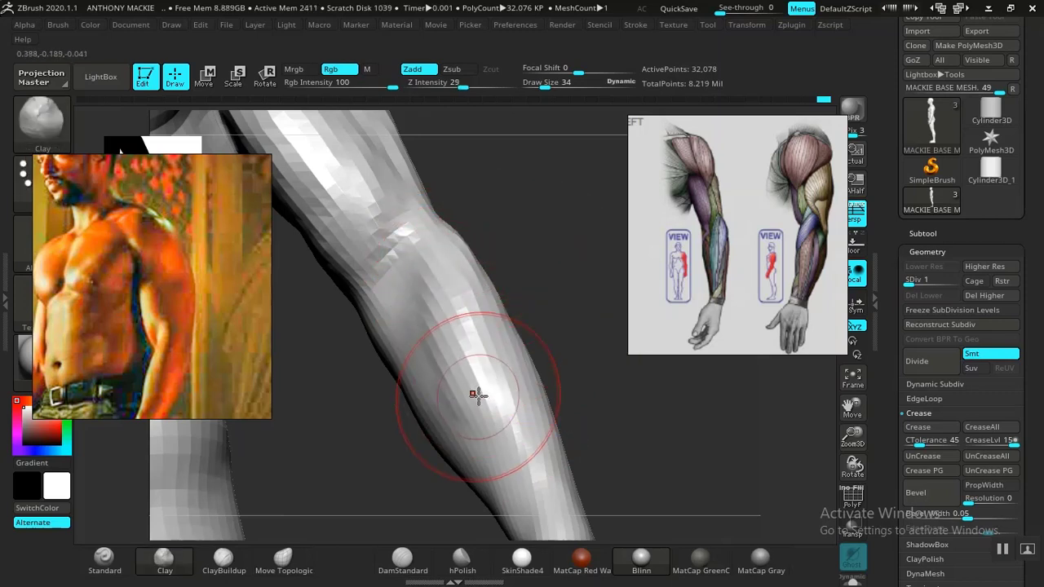
mouse_move(571, 310)
right_mouse_down()
mouse_move(452, 310)
mouse_move(415, 280)
mouse_move(380, 302)
mouse_move(457, 350)
mouse_move(543, 315)
mouse_move(563, 394)
mouse_move(587, 366)
mouse_move(611, 424)
mouse_move(422, 371)
right_mouse_up()
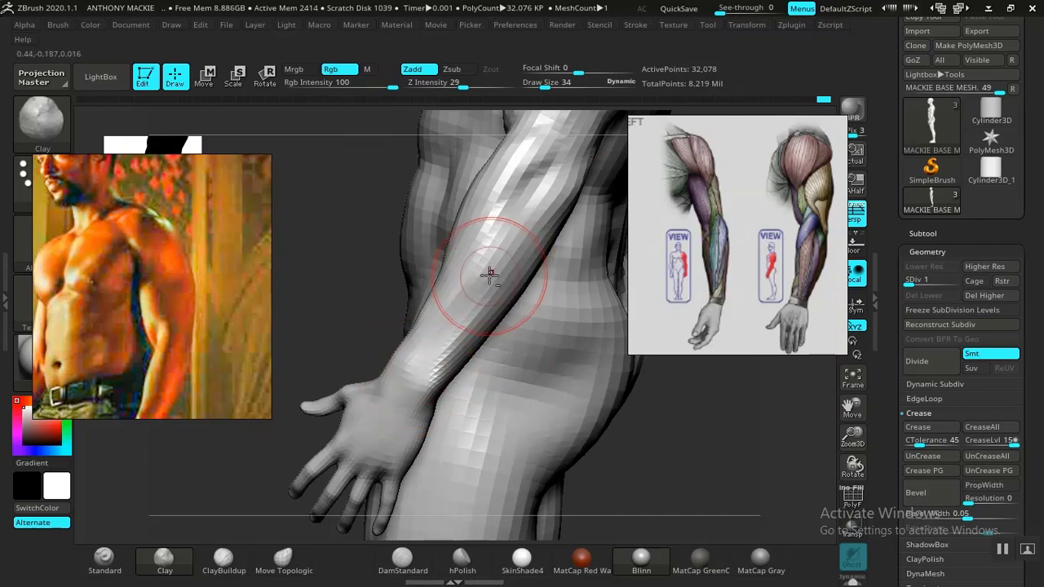
Step: Undo the last forearm stroke, set the draw size to 55 and build up the lower forearm toward the wrist with Clay
mouse_move(480, 284)
left_mouse_down("alt")
mouse_move(470, 337)
mouse_move(469, 321)
mouse_move(419, 366)
left_mouse_up("alt")
key("ctrl+z")
key("space")
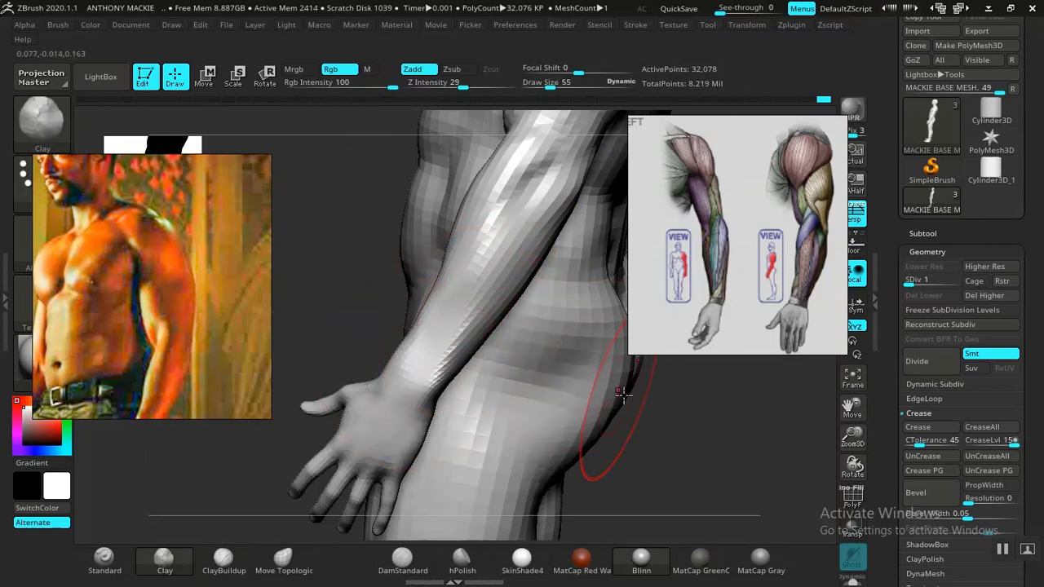
mouse_move(622, 394)
right_mouse_down()
mouse_move(634, 384)
mouse_move(625, 375)
mouse_move(571, 384)
mouse_move(493, 373)
mouse_move(464, 322)
right_mouse_up()
mouse_move(607, 369)
right_mouse_down()
mouse_move(578, 354)
mouse_move(566, 403)
mouse_move(543, 410)
mouse_move(517, 368)
mouse_move(555, 443)
mouse_move(569, 406)
mouse_move(557, 367)
mouse_move(485, 354)
right_mouse_up()
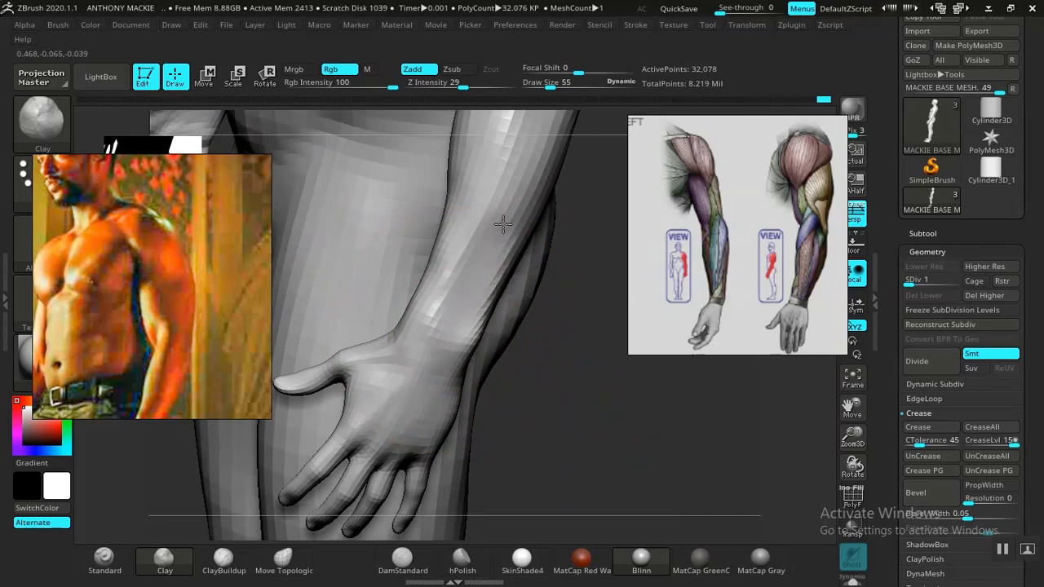
Step: Reduce the draw size to 22 and refine and smooth the back of the wrist where it meets the forearm
mouse_move(562, 284)
right_mouse_down()
mouse_move(574, 361)
mouse_move(531, 348)
mouse_move(549, 347)
mouse_move(530, 273)
mouse_move(573, 372)
mouse_move(545, 389)
mouse_move(518, 323)
mouse_move(563, 410)
mouse_move(539, 440)
right_mouse_up()
key("space")
left_click_drag(468, 298, 473, 275, "shift")
key("space")
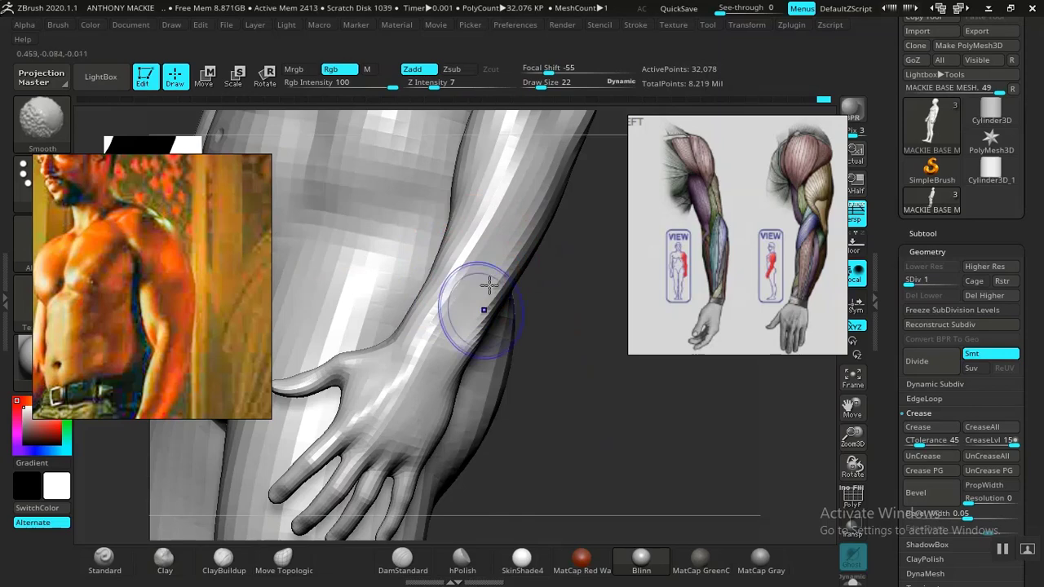
mouse_move(585, 392)
right_mouse_down("ctrl")
mouse_move(535, 383)
mouse_move(560, 361)
mouse_move(628, 375)
mouse_move(571, 362)
mouse_move(624, 413)
mouse_move(557, 363)
mouse_move(578, 433)
mouse_move(617, 368)
mouse_move(562, 379)
right_mouse_up("ctrl")
Step: Flatten the thumb side of the wrist with hPolish at draw size 34 and smooth the lower forearm at draw size 26
key("space")
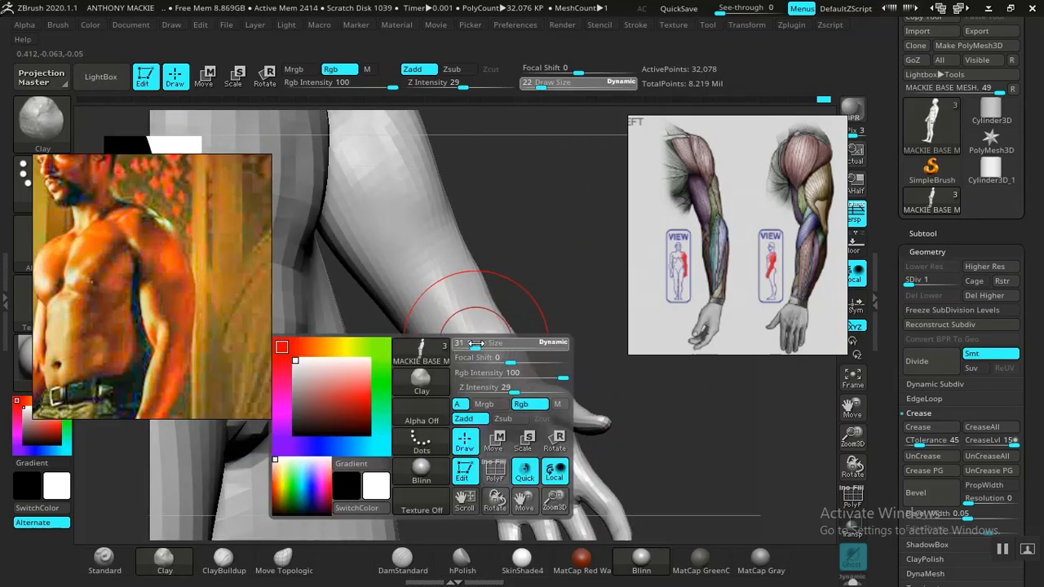
left_click_drag(475, 344, 481, 343)
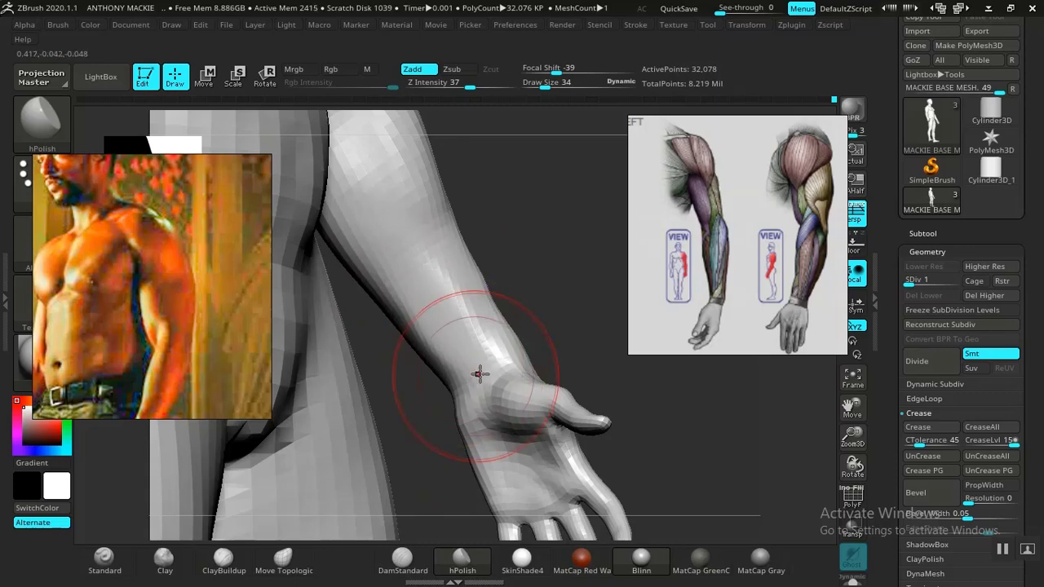
mouse_move(522, 261)
left_mouse_down("alt")
mouse_move(494, 224)
mouse_move(501, 310)
mouse_move(548, 336)
mouse_move(530, 281)
left_mouse_up("alt")
key("space")
left_click_drag(460, 313, 465, 306)
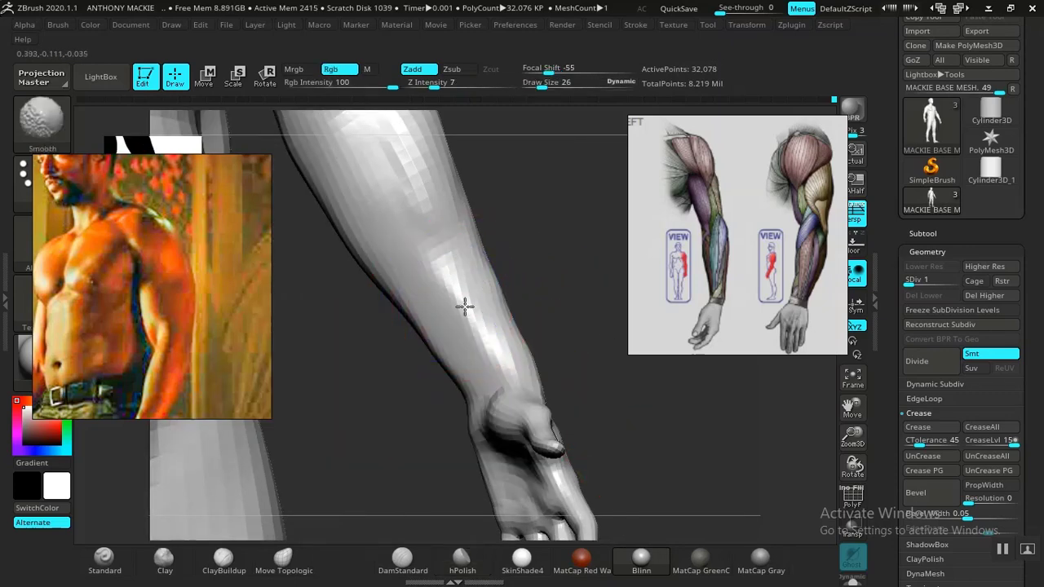
left_click_drag(442, 348, 474, 380, "shift")
Step: Define the inner elbow crease and the lower end of the biceps with hPolish, Clay and DamStandard strokes
mouse_move(616, 401)
left_mouse_down("alt")
mouse_move(518, 343)
mouse_move(541, 363)
mouse_move(548, 333)
mouse_move(585, 380)
mouse_move(557, 356)
mouse_move(585, 367)
mouse_move(523, 336)
mouse_move(562, 457)
mouse_move(546, 361)
mouse_move(426, 359)
mouse_move(513, 373)
mouse_move(527, 315)
mouse_move(557, 381)
mouse_move(536, 275)
mouse_move(536, 319)
mouse_move(552, 292)
mouse_move(559, 328)
left_mouse_up("alt")
left_click_drag(473, 280, 413, 305)
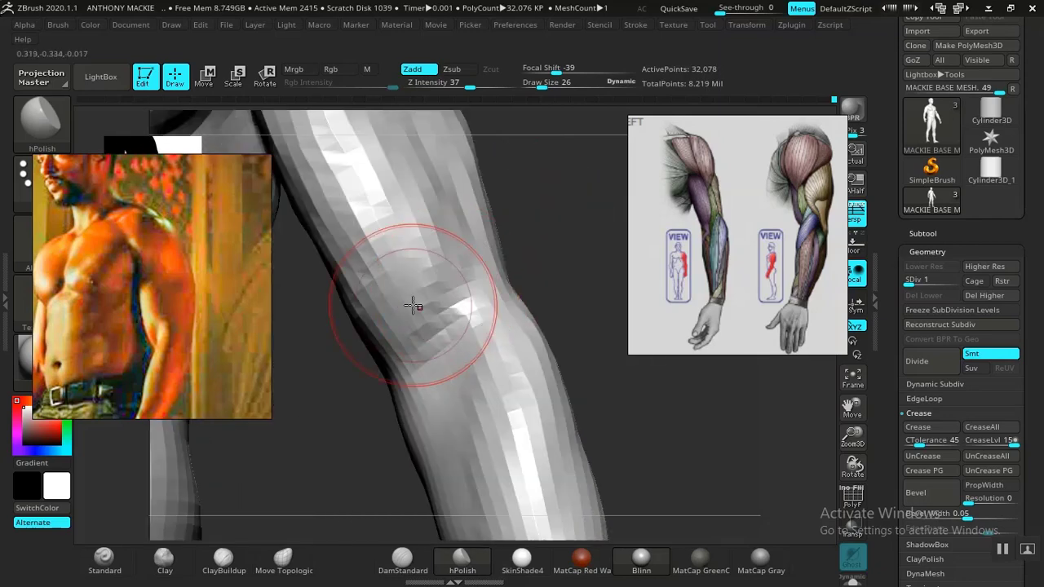
left_click(164, 558)
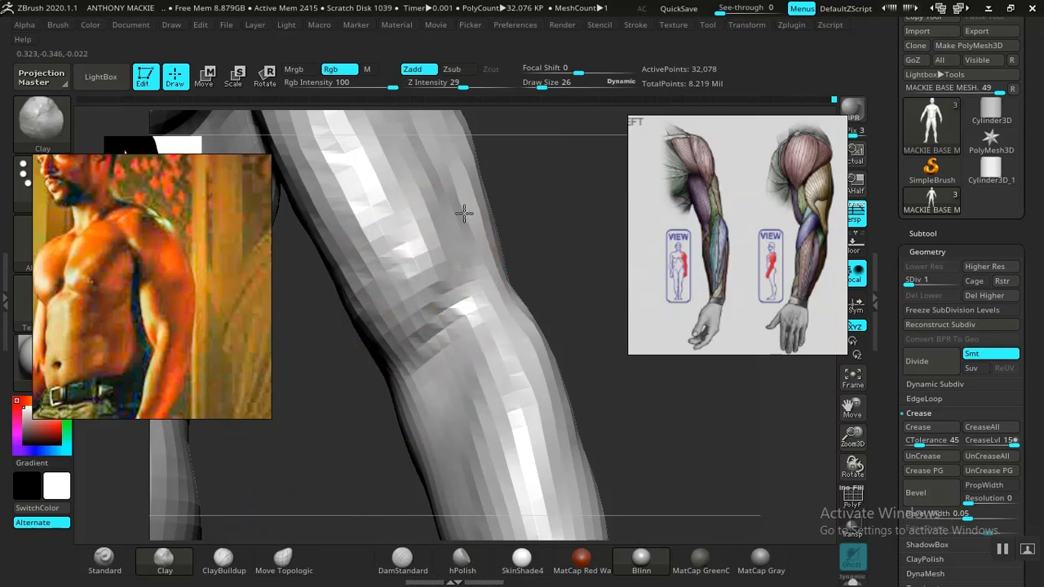
left_click_drag(572, 270, 583, 319)
left_click(402, 559)
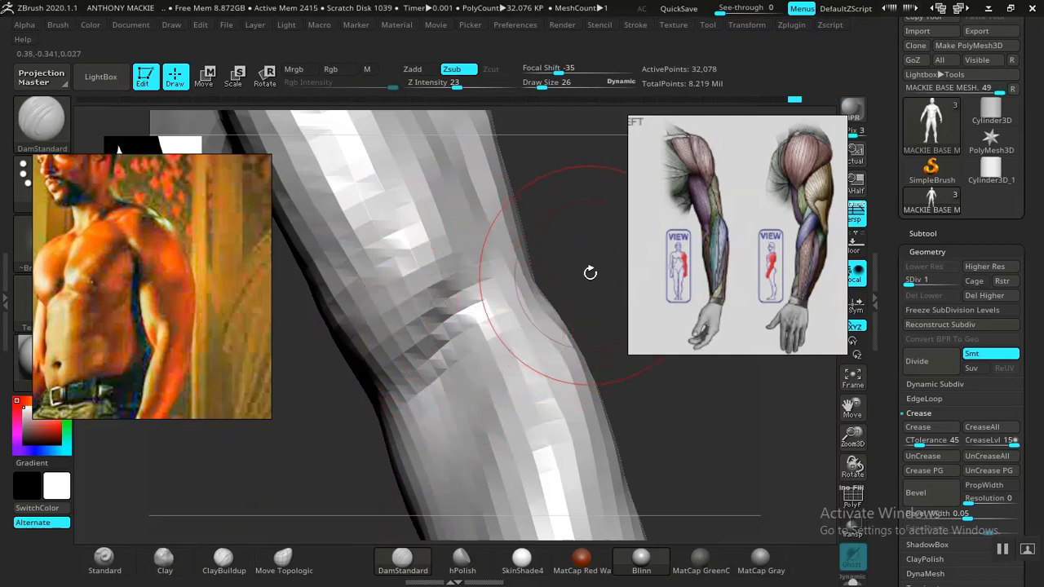
mouse_move(589, 273)
left_mouse_down()
mouse_move(487, 180)
mouse_move(550, 324)
mouse_move(517, 331)
mouse_move(549, 324)
mouse_move(533, 340)
mouse_move(535, 362)
mouse_move(542, 349)
mouse_move(511, 356)
mouse_move(527, 377)
mouse_move(543, 351)
mouse_move(574, 370)
mouse_move(536, 313)
mouse_move(553, 335)
mouse_move(567, 320)
left_mouse_up()
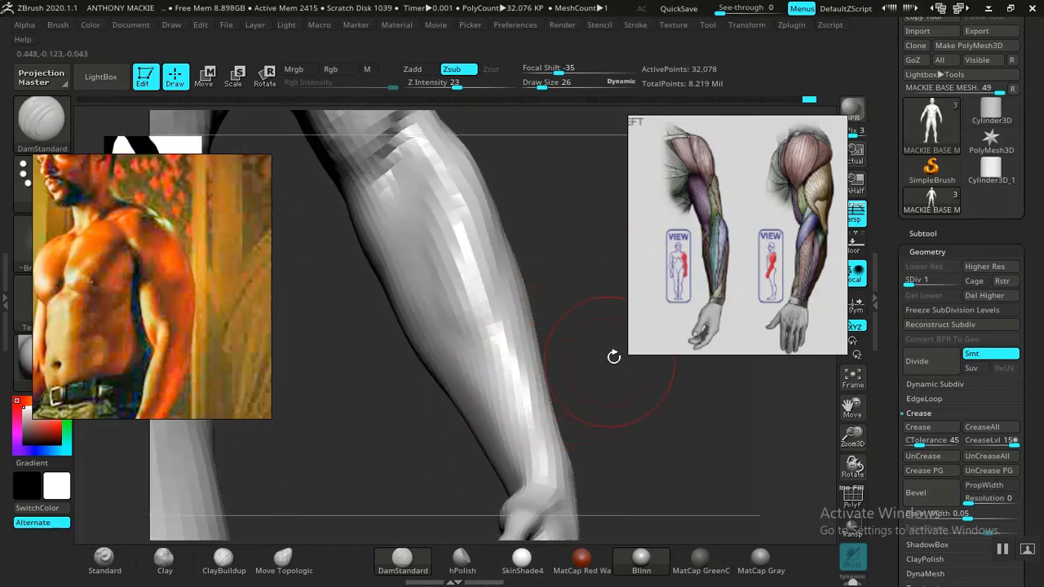
Step: Reframe the anatomy chart on the front view of the arm that shows the inner elbow and forearm muscles
scroll(729, 325, "down", 3)
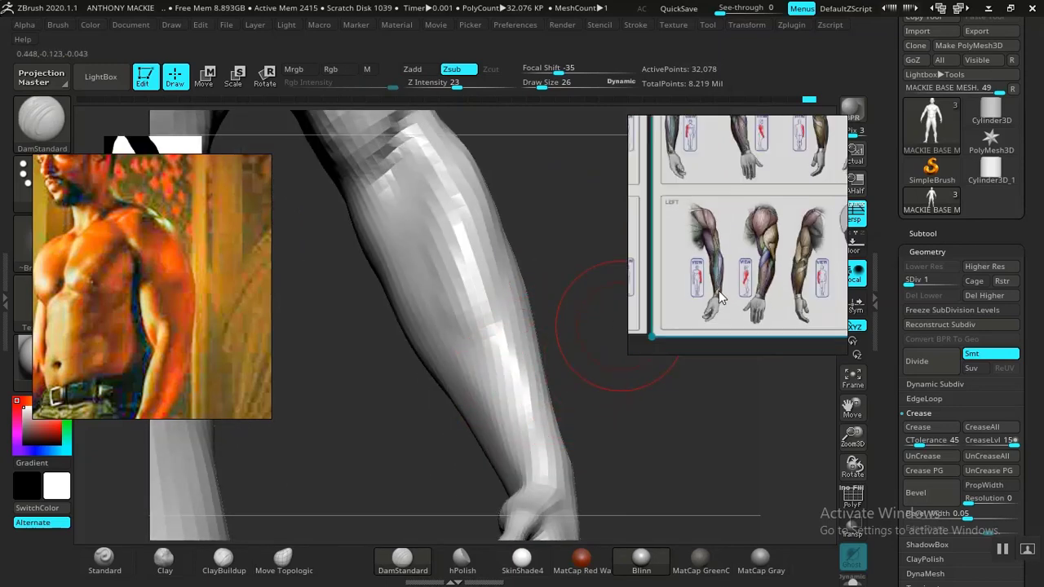
scroll(755, 276, "up", 4)
middle_click_drag(755, 269, 760, 274)
scroll(760, 278, "up", 5)
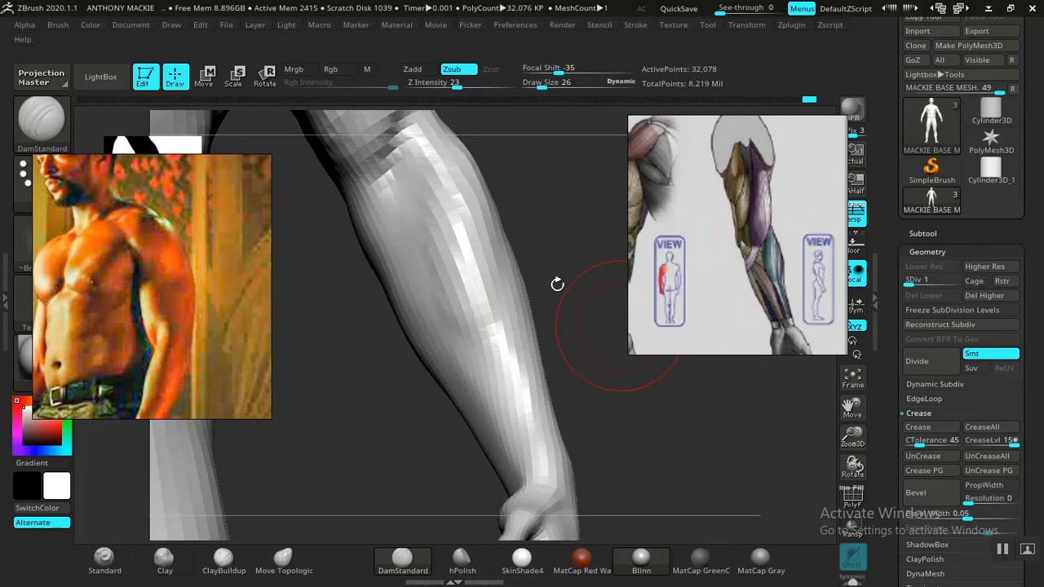
Step: Isolate the arms and carve the inner elbow crease and forearm muscle separations with DamStandard
mouse_move(557, 284)
left_mouse_down()
mouse_move(566, 261)
mouse_move(580, 340)
mouse_move(587, 310)
mouse_move(647, 438)
mouse_move(629, 375)
mouse_move(636, 389)
mouse_move(590, 359)
mouse_move(592, 420)
mouse_move(593, 361)
mouse_move(564, 368)
left_mouse_up()
mouse_move(487, 373)
left_mouse_down()
mouse_move(620, 399)
mouse_move(589, 380)
mouse_move(555, 319)
mouse_move(508, 342)
left_mouse_up()
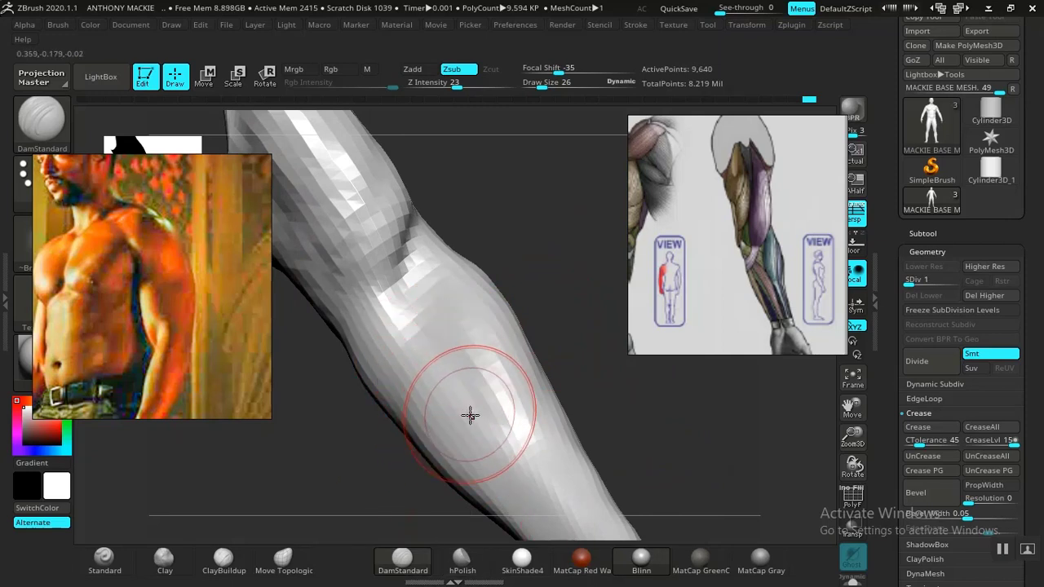
left_click_drag(653, 421, 573, 360, "alt")
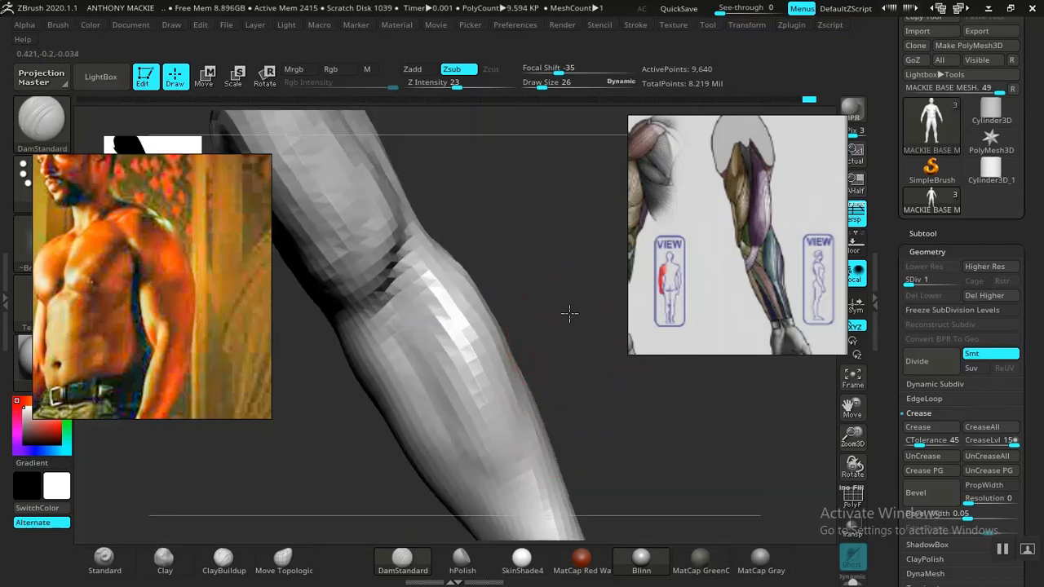
left_click_drag(570, 313, 624, 318)
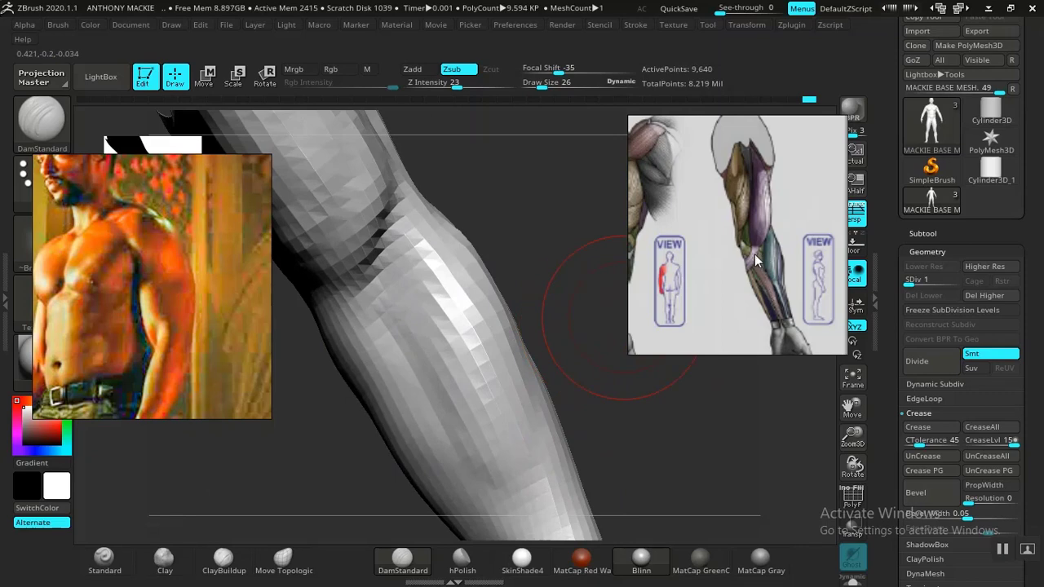
left_click_drag(563, 294, 616, 244)
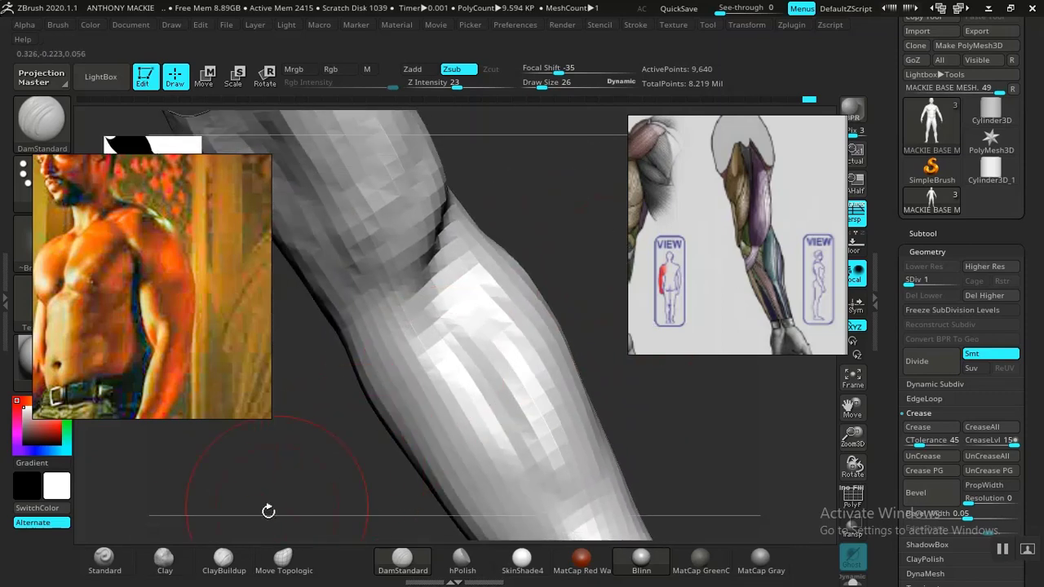
Step: Build up the muscle attachments at the inner elbow and upper forearm with ClayBuildup at draw size 16
left_click(222, 559)
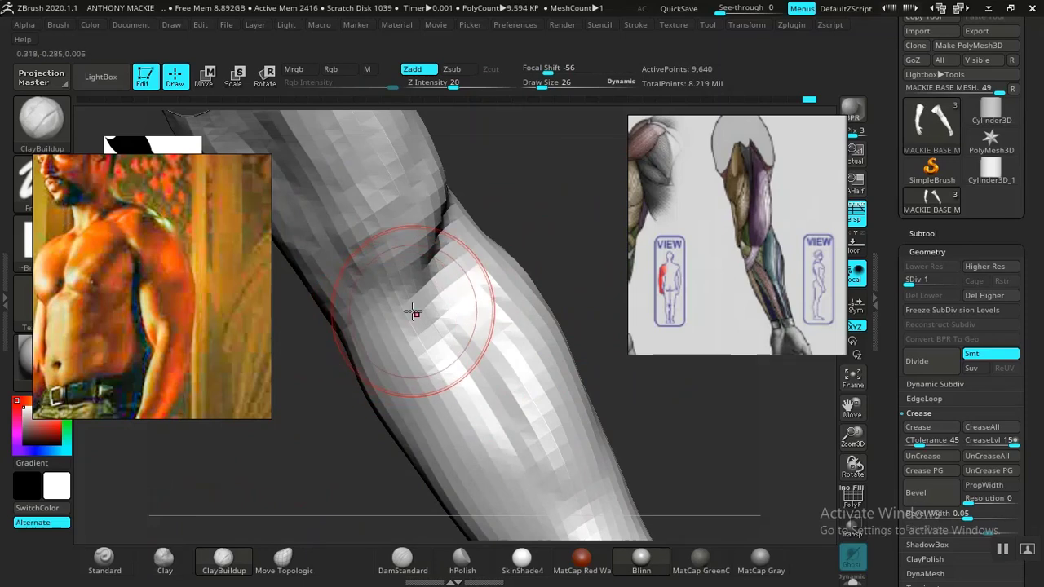
key("space")
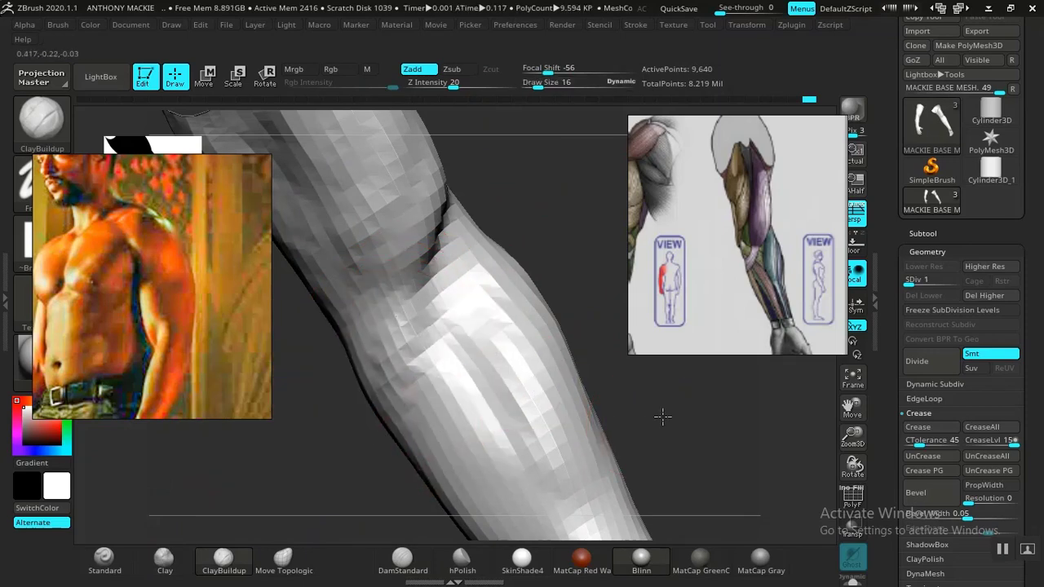
left_click_drag(661, 416, 576, 458, "alt")
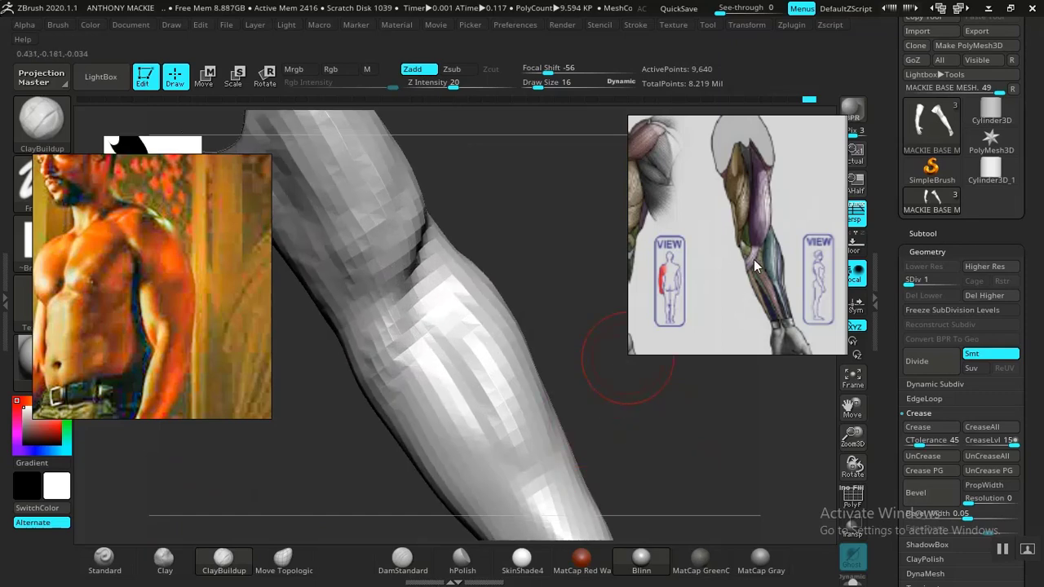
left_click_drag(544, 322, 511, 361)
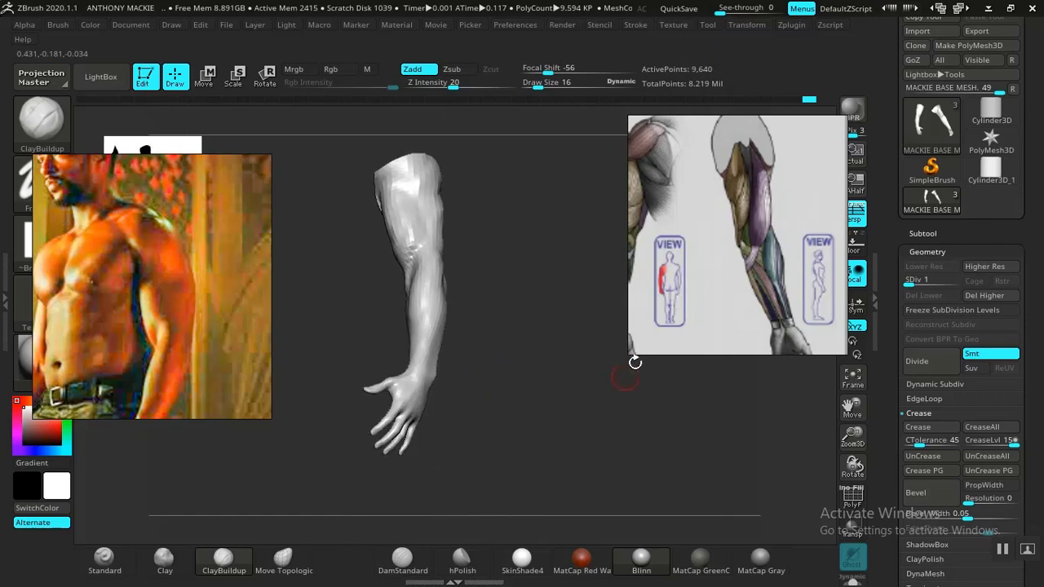
Step: Browse the reference board past the arm anatomy charts and photos to examine the arm construction drawings up close
scroll(742, 198, "down", 6)
scroll(754, 218, "down", 2)
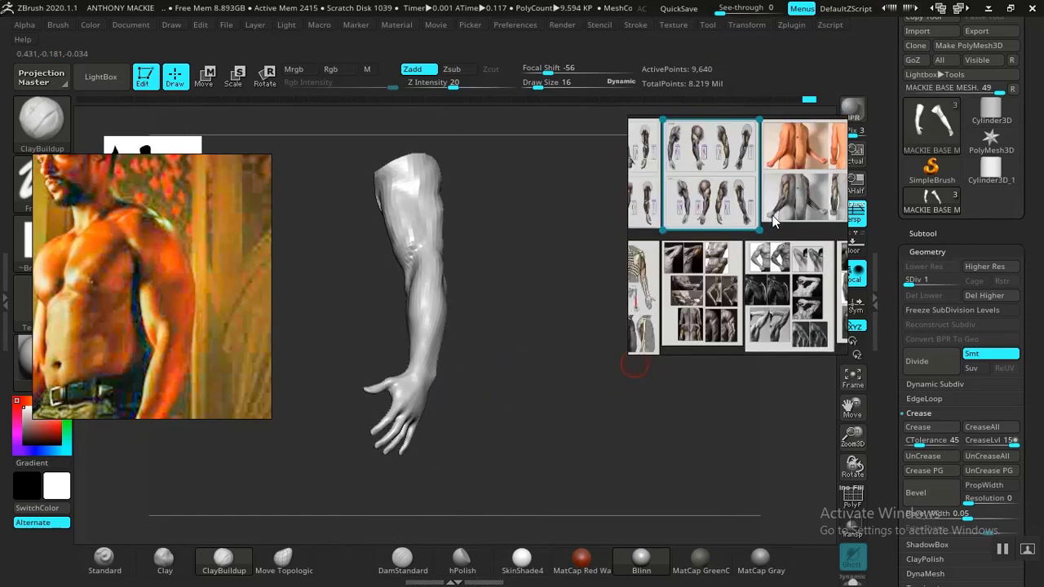
scroll(776, 219, "up", 2)
middle_click_drag(844, 195, 733, 241)
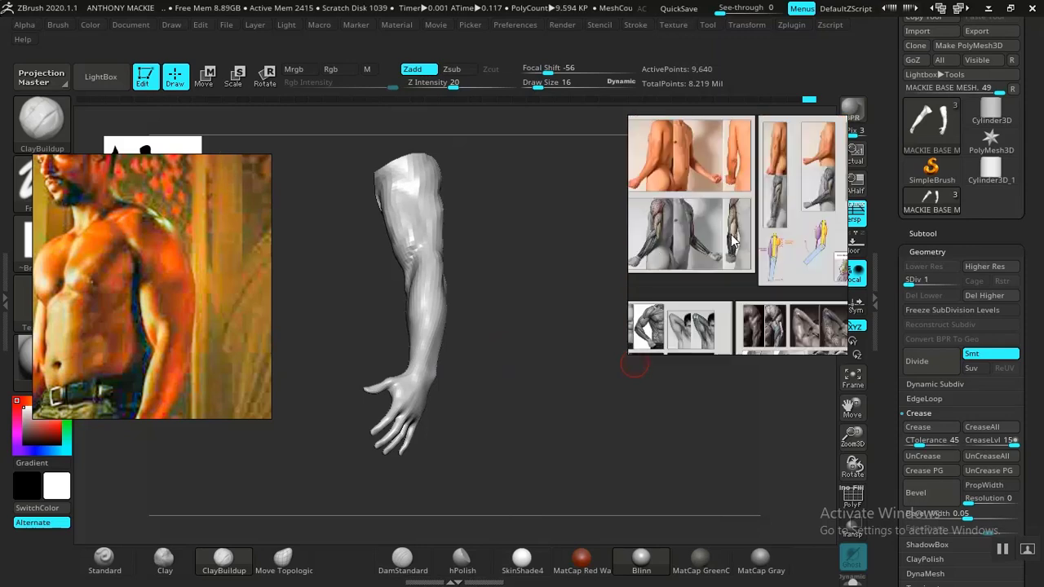
scroll(750, 228, "down", 3)
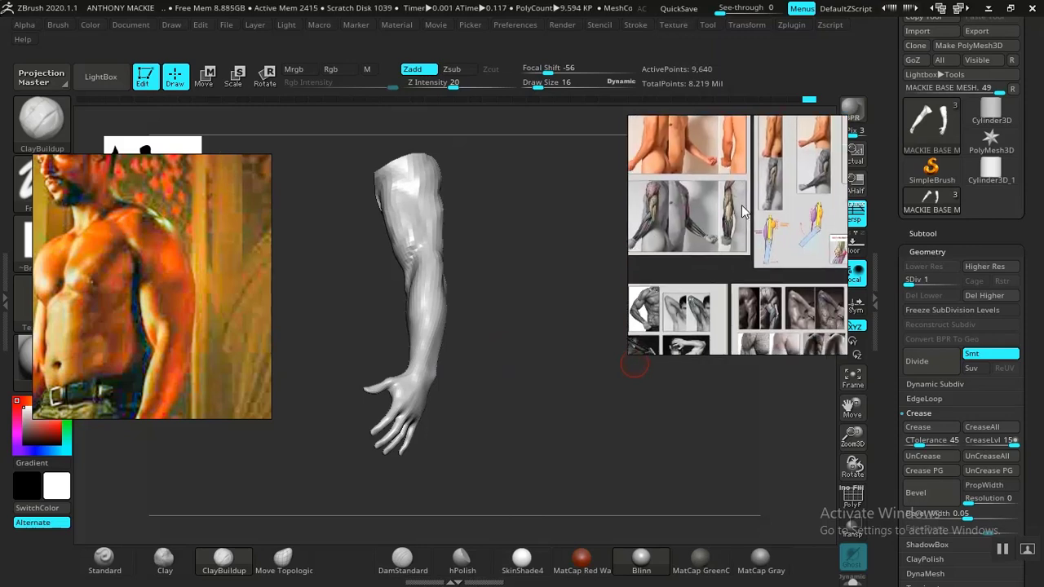
middle_click_drag(757, 259, 751, 212)
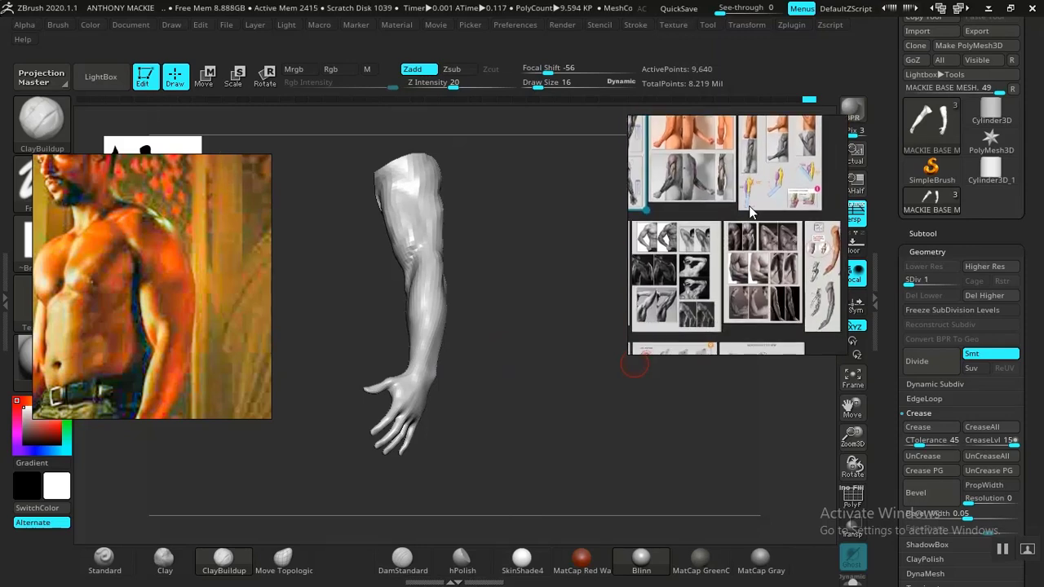
middle_click_drag(718, 259, 721, 212)
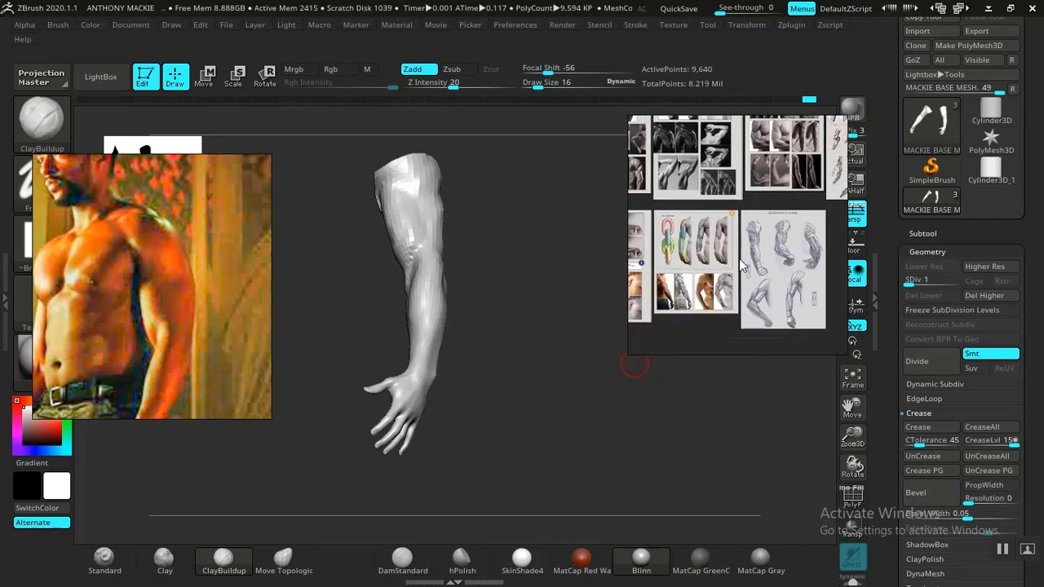
mouse_move(739, 258)
middle_mouse_down()
mouse_move(705, 261)
mouse_move(770, 219)
middle_mouse_up()
scroll(739, 292, "up", 1)
scroll(741, 286, "up", 3)
middle_click_drag(727, 316, 726, 353)
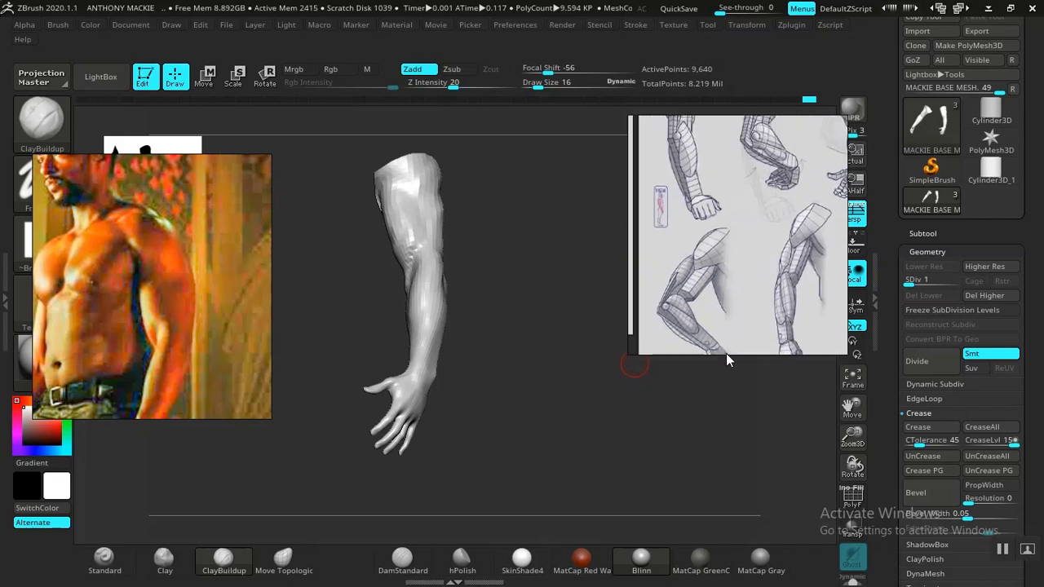
Step: Search the reference board for forearm references and frame the grey sculpted forearms with open hands
middle_click_drag(731, 254, 734, 341)
scroll(746, 271, "down", 3)
middle_click_drag(746, 271, 794, 207)
middle_click_drag(727, 233, 808, 199)
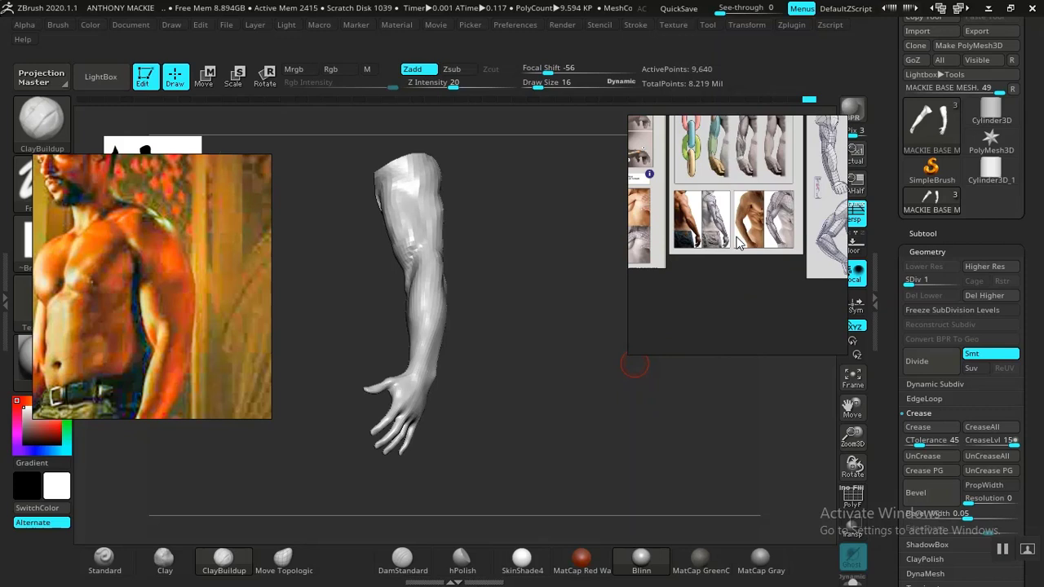
mouse_move(738, 243)
middle_mouse_down()
mouse_move(851, 233)
mouse_move(717, 258)
middle_mouse_up()
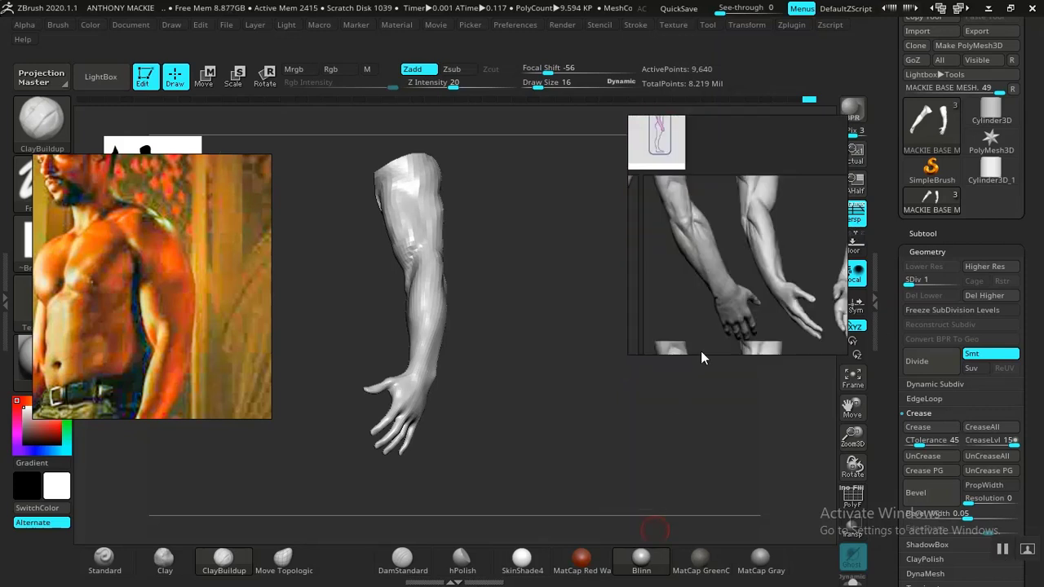
middle_click_drag(742, 287, 722, 302)
Step: Carve the muscle separations around the outer elbow and forearm with DamStandard at draw size 16
mouse_move(565, 387)
left_mouse_down()
mouse_move(525, 393)
mouse_move(571, 378)
mouse_move(615, 473)
mouse_move(587, 435)
mouse_move(599, 432)
mouse_move(577, 430)
mouse_move(563, 413)
mouse_move(634, 403)
mouse_move(658, 422)
mouse_move(515, 399)
mouse_move(637, 433)
mouse_move(538, 399)
mouse_move(563, 396)
mouse_move(516, 387)
mouse_move(655, 384)
mouse_move(573, 380)
mouse_move(593, 405)
mouse_move(578, 361)
mouse_move(596, 420)
mouse_move(555, 345)
mouse_move(601, 392)
mouse_move(479, 381)
left_mouse_up()
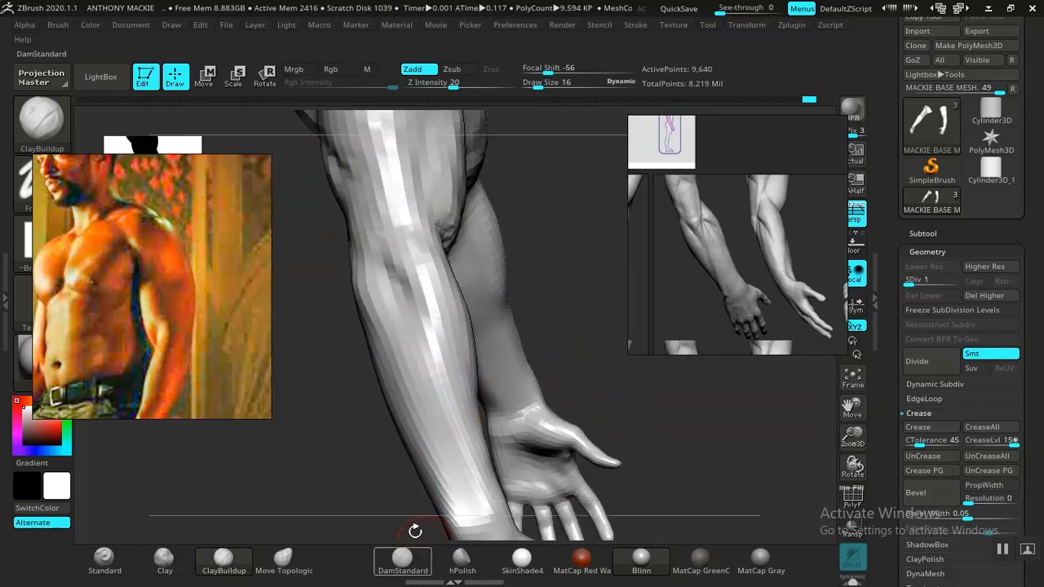
mouse_move(415, 531)
left_mouse_down()
mouse_move(350, 431)
mouse_move(460, 380)
mouse_move(402, 337)
left_mouse_up()
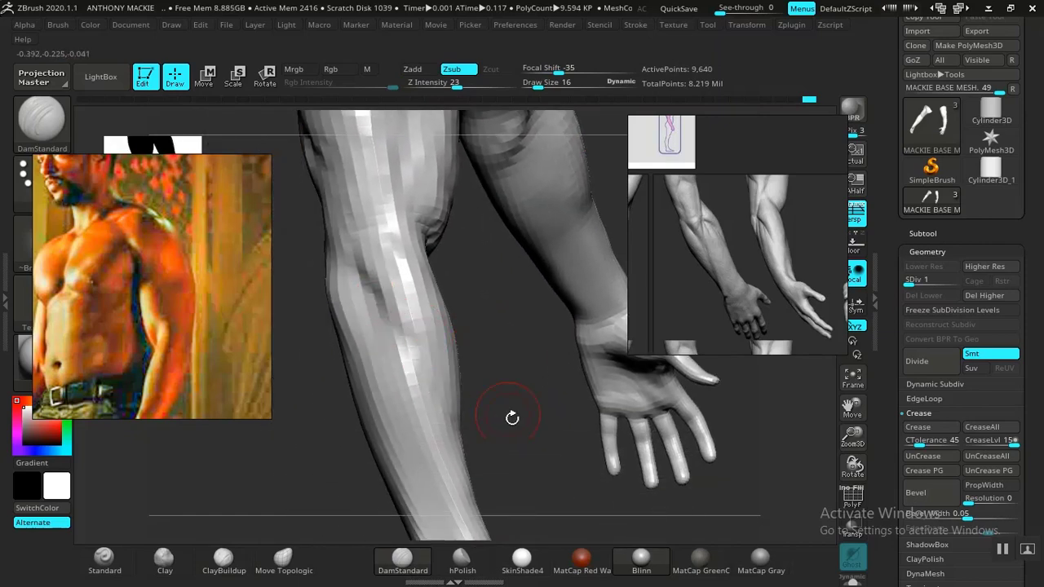
key("f")
left_click_drag(510, 416, 613, 368)
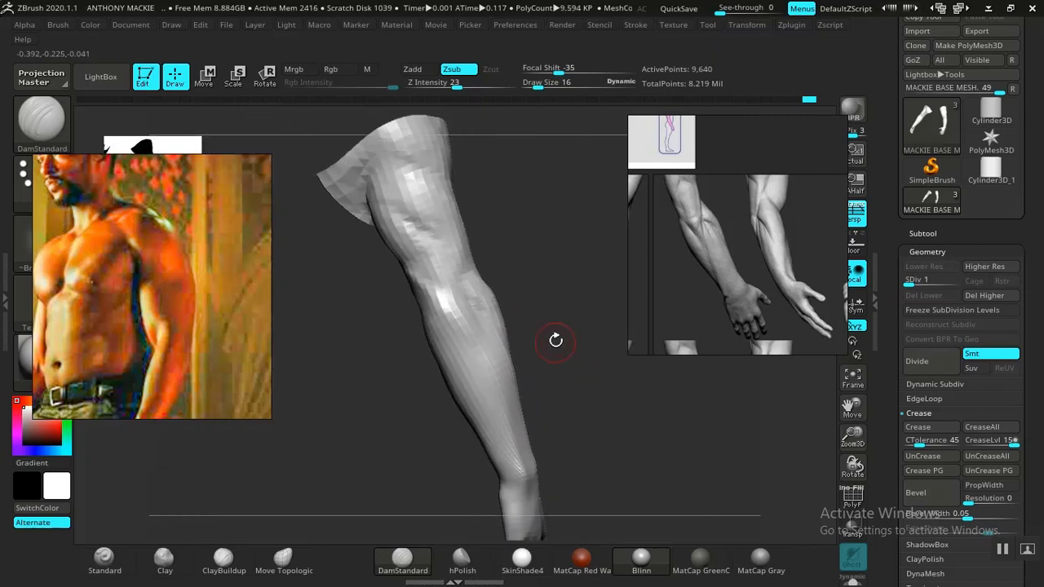
left_click_drag(556, 340, 574, 383, "alt")
mouse_move(554, 334)
left_mouse_down()
mouse_move(555, 303)
mouse_move(533, 292)
mouse_move(546, 331)
left_mouse_up()
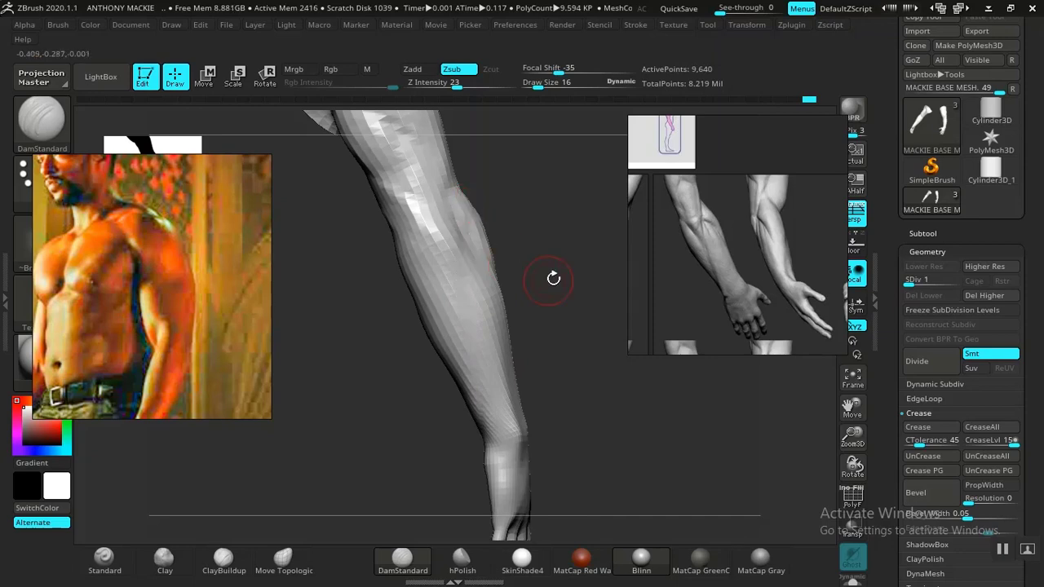
mouse_move(553, 278)
left_mouse_down()
mouse_move(508, 306)
mouse_move(485, 305)
mouse_move(545, 339)
mouse_move(587, 296)
mouse_move(566, 305)
mouse_move(541, 291)
mouse_move(531, 376)
left_mouse_up()
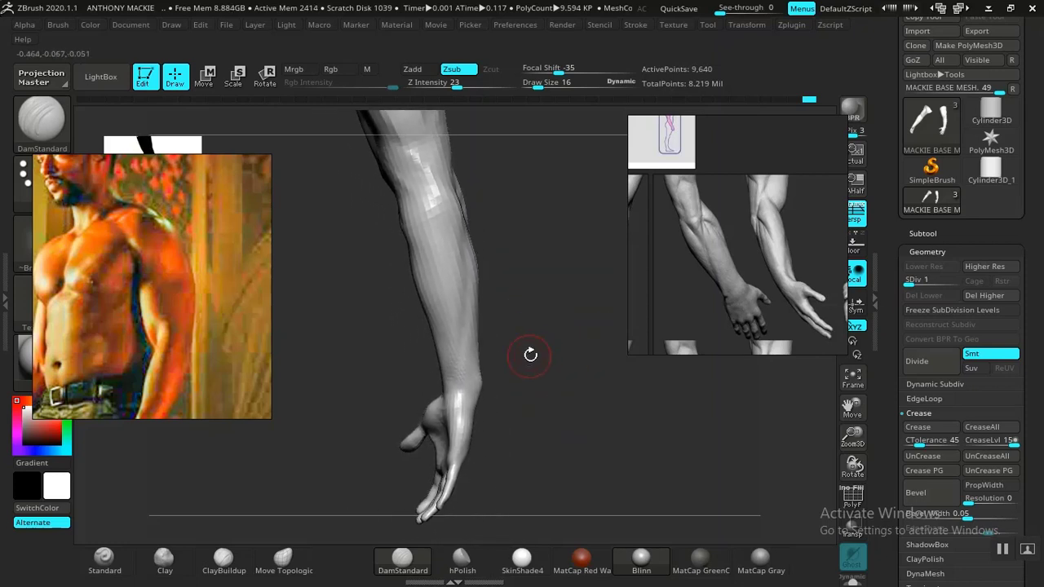
Step: Shape the wrist and its transition into the palm from several sides with the Clay brush at draw size 16
mouse_move(576, 339)
left_mouse_down()
mouse_move(530, 336)
mouse_move(534, 401)
mouse_move(528, 357)
mouse_move(482, 377)
mouse_move(397, 367)
mouse_move(403, 357)
mouse_move(560, 340)
mouse_move(538, 357)
mouse_move(551, 349)
mouse_move(580, 364)
mouse_move(517, 337)
mouse_move(512, 411)
mouse_move(522, 356)
mouse_move(425, 352)
left_mouse_up()
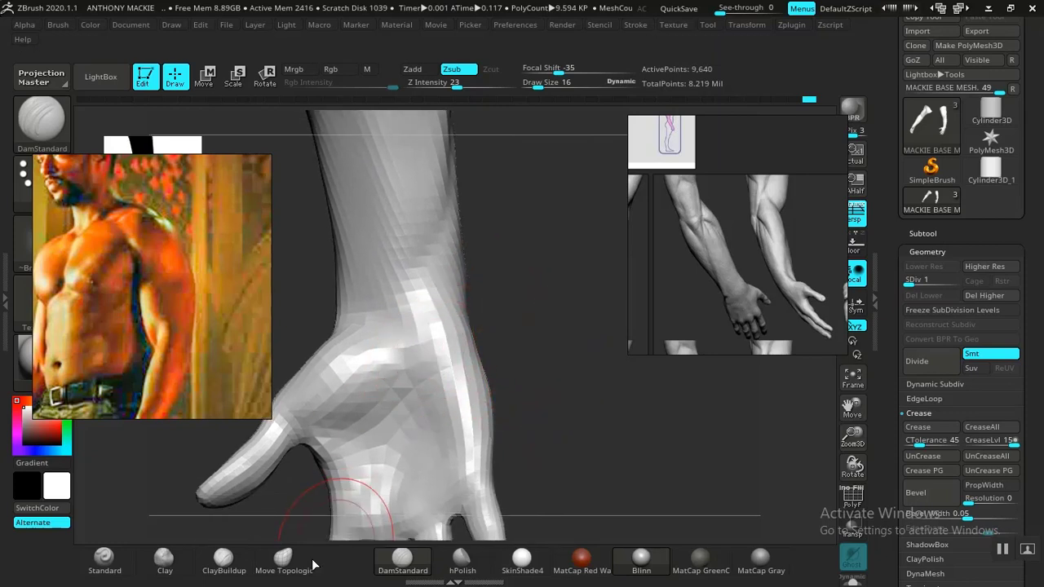
key("shift")
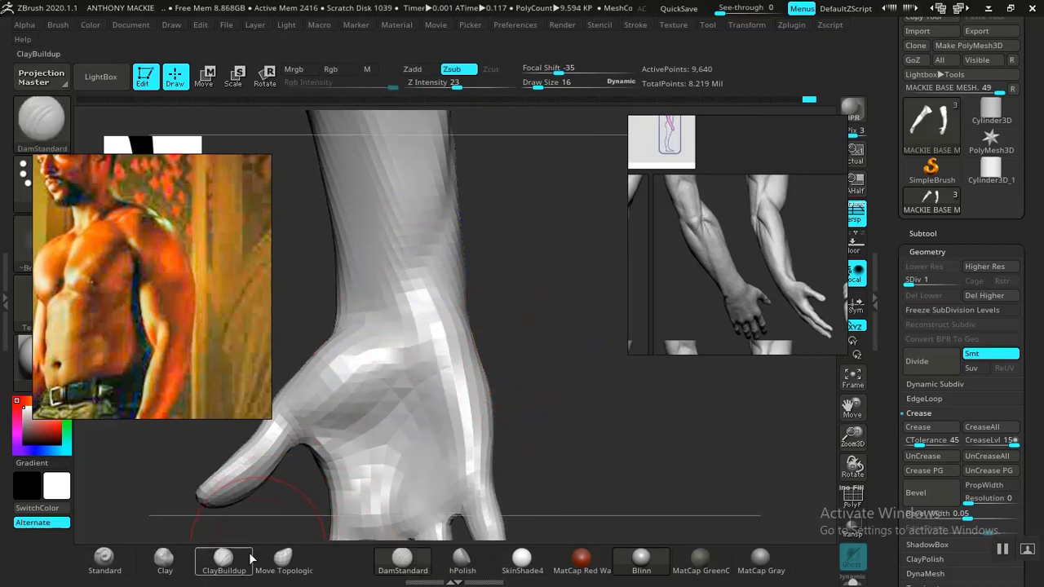
left_click(183, 564)
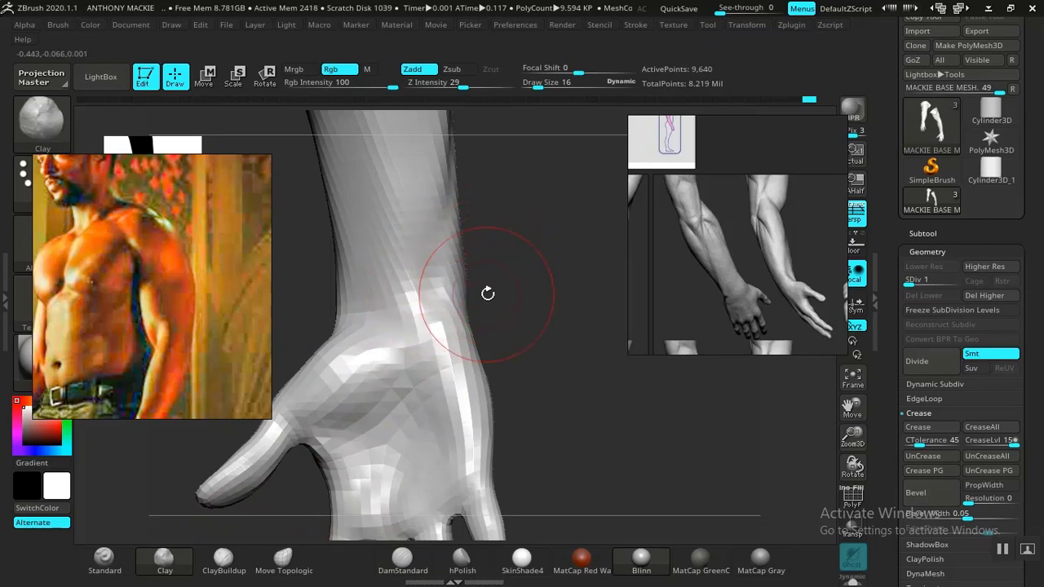
left_click_drag(488, 294, 416, 300)
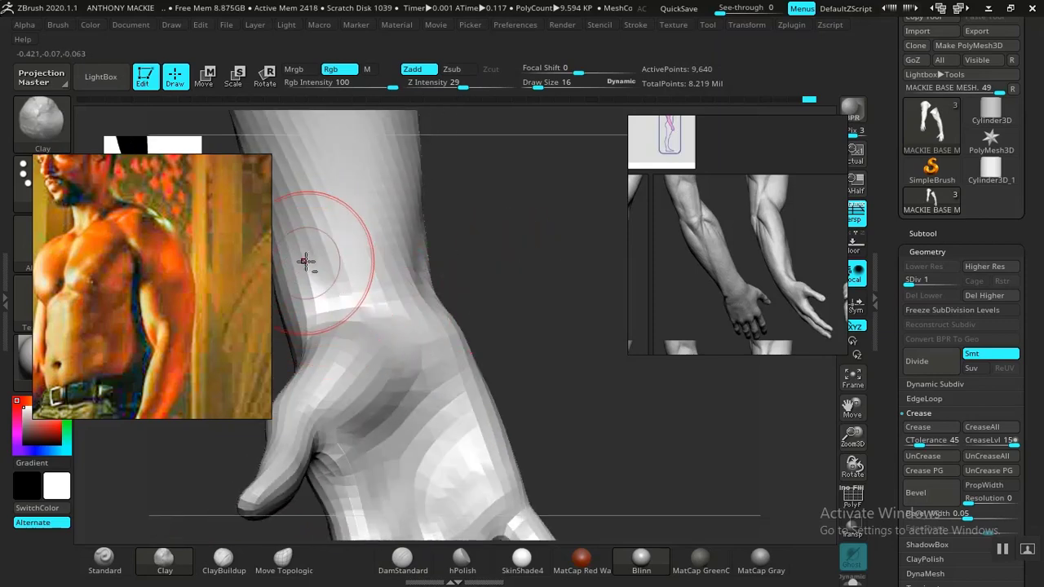
left_click_drag(553, 355, 367, 367)
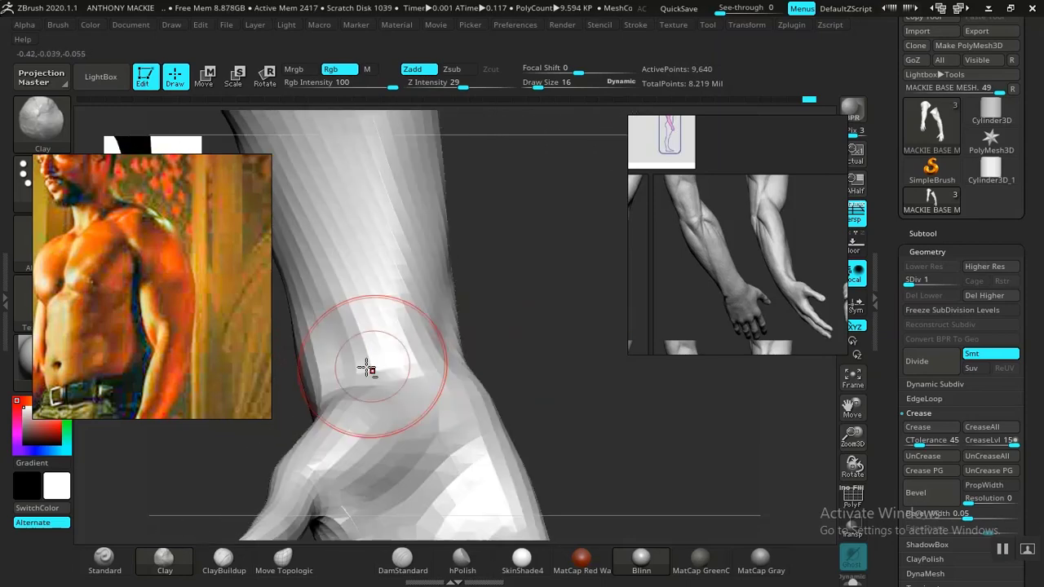
left_click_drag(473, 314, 492, 339)
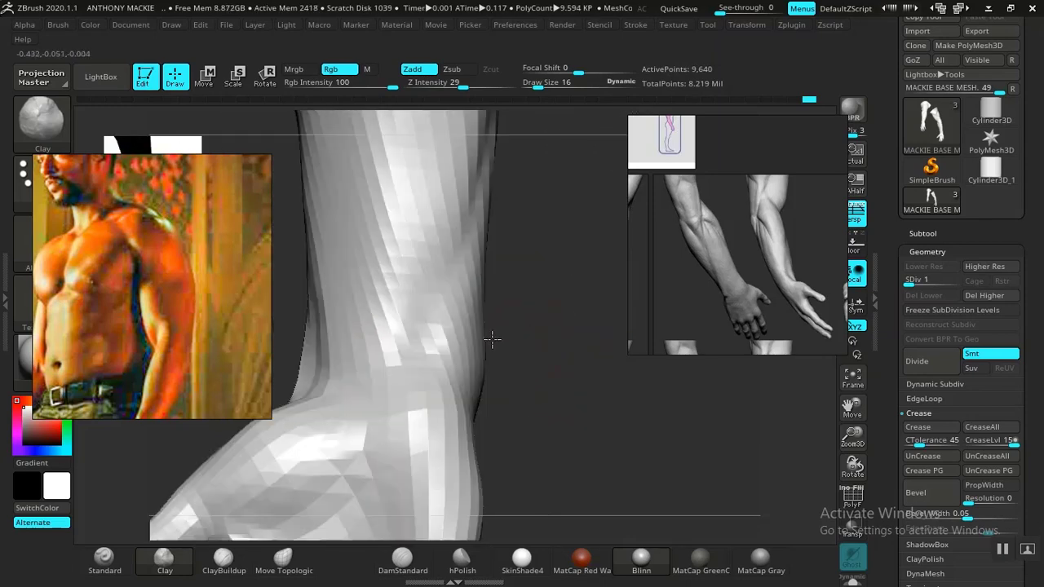
left_click_drag(573, 409, 505, 337, "alt")
left_click_drag(559, 297, 592, 359, "alt")
Step: Compare the model's forearm with the enlarged grey forearm sculpt and the forearm and hand in the reference photo
middle_click_drag(771, 287, 730, 295)
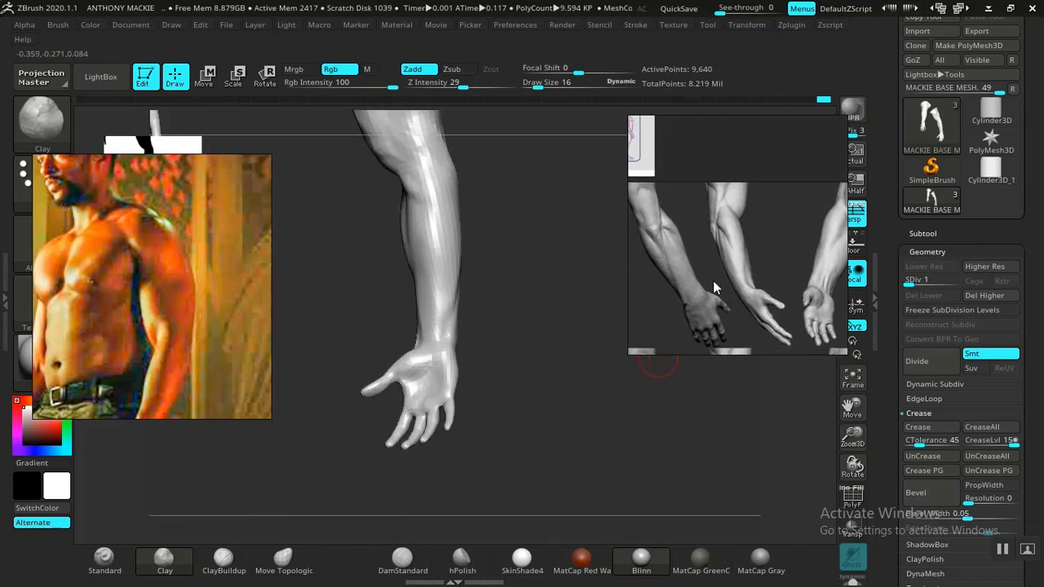
scroll(712, 281, "up", 5)
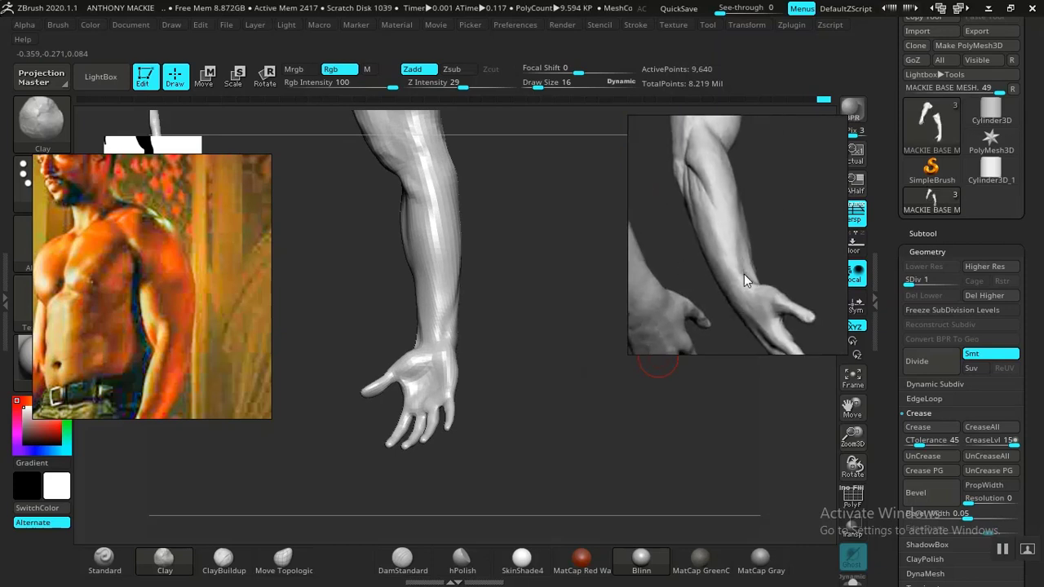
left_click_drag(569, 343, 503, 309)
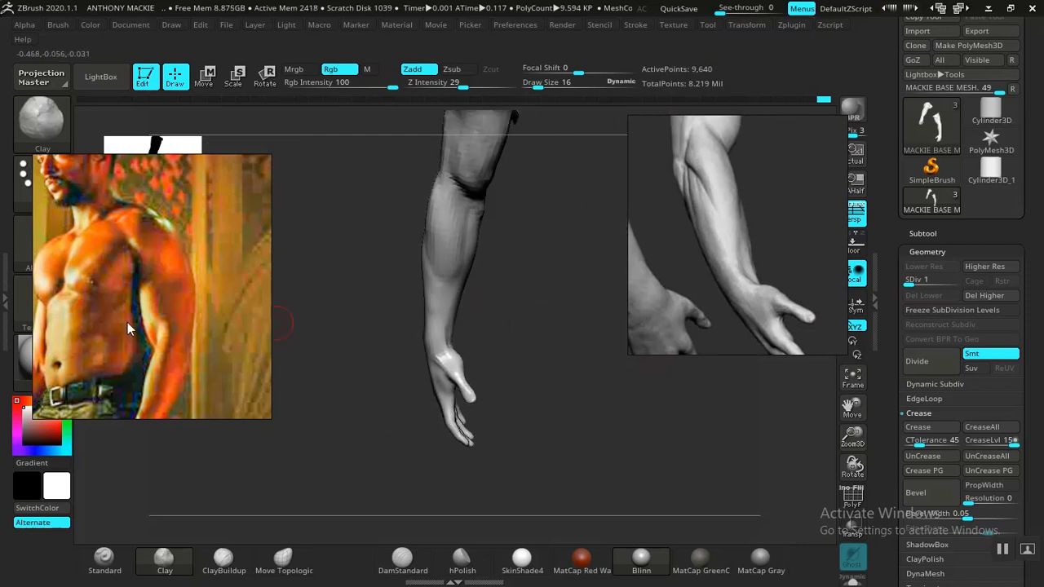
left_click_drag(127, 322, 148, 233)
left_click_drag(404, 286, 489, 298)
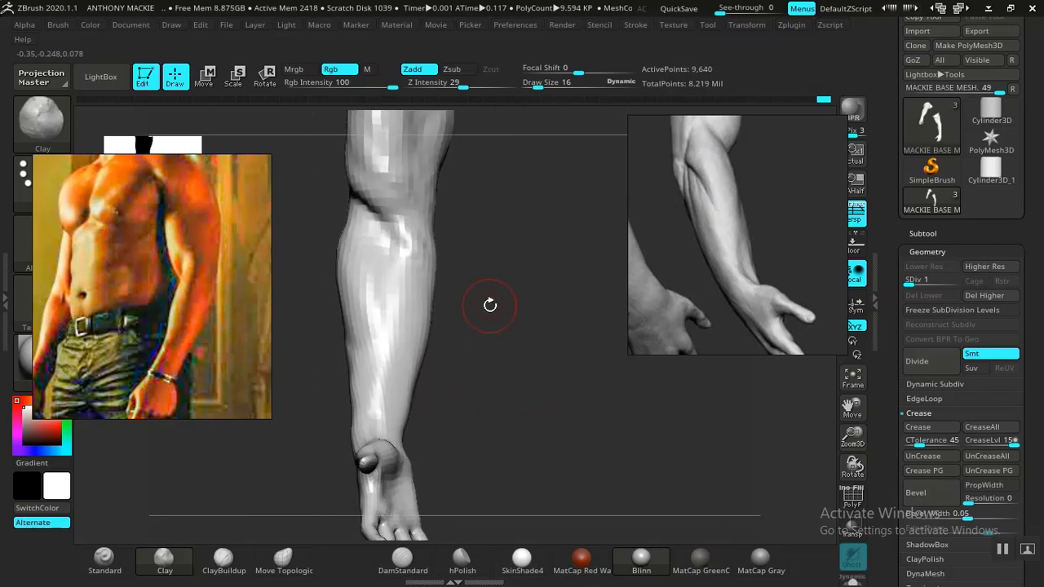
Step: Look through the lower reference images and examine the labelled shoulder-and-arm muscle chart
scroll(737, 262, "down", 5)
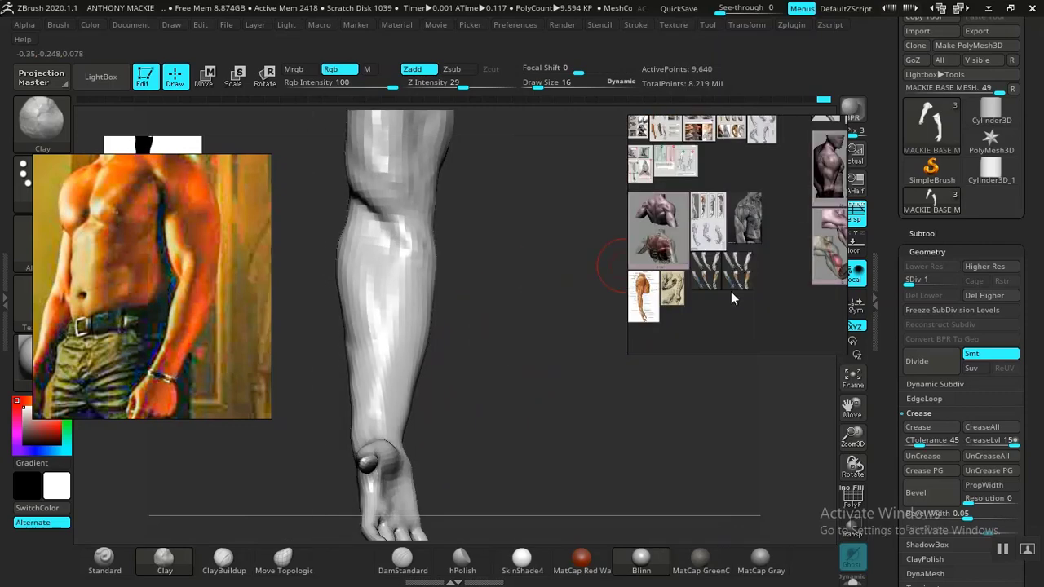
scroll(731, 295, "up", 5)
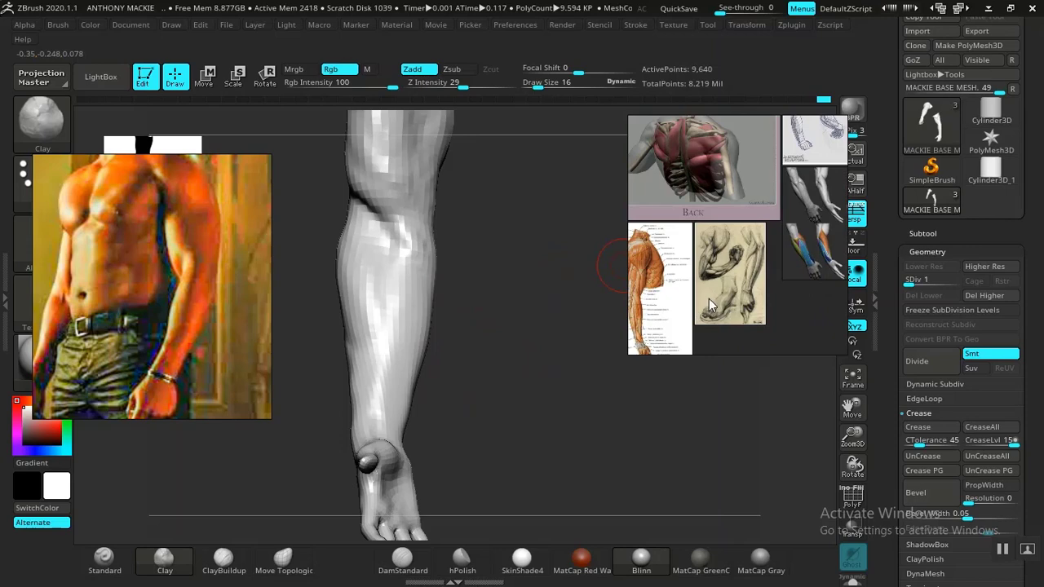
middle_click_drag(709, 298, 736, 306)
scroll(726, 307, "up", 3)
middle_click_drag(666, 310, 766, 253)
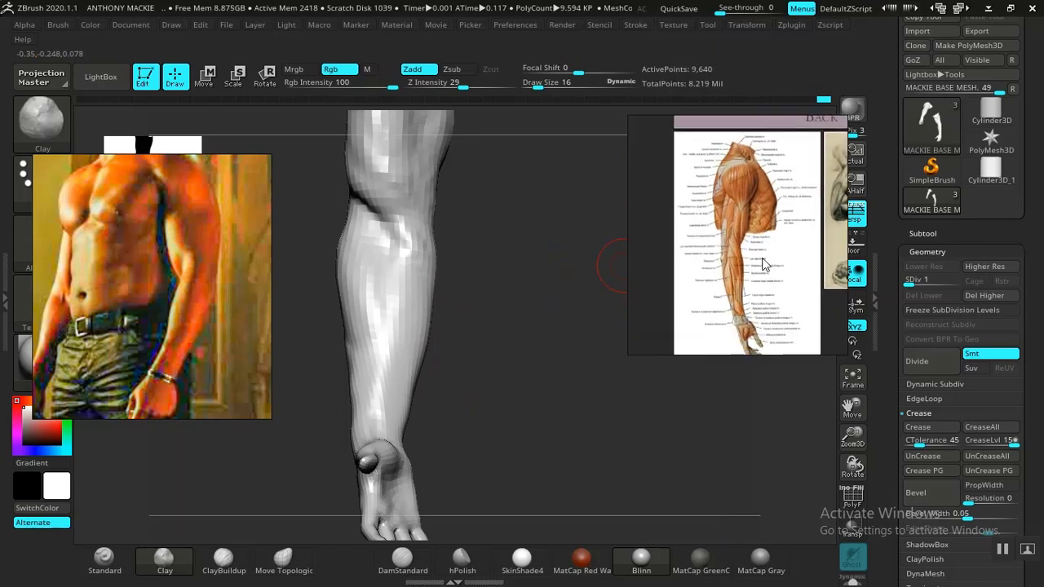
scroll(766, 263, "down", 5)
scroll(704, 317, "up", 2)
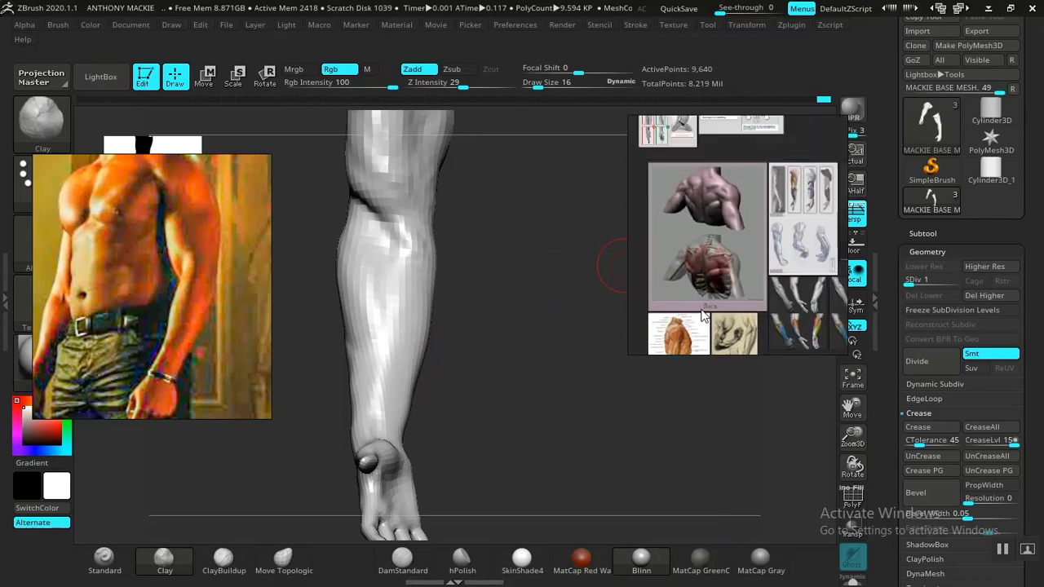
scroll(718, 304, "down", 5)
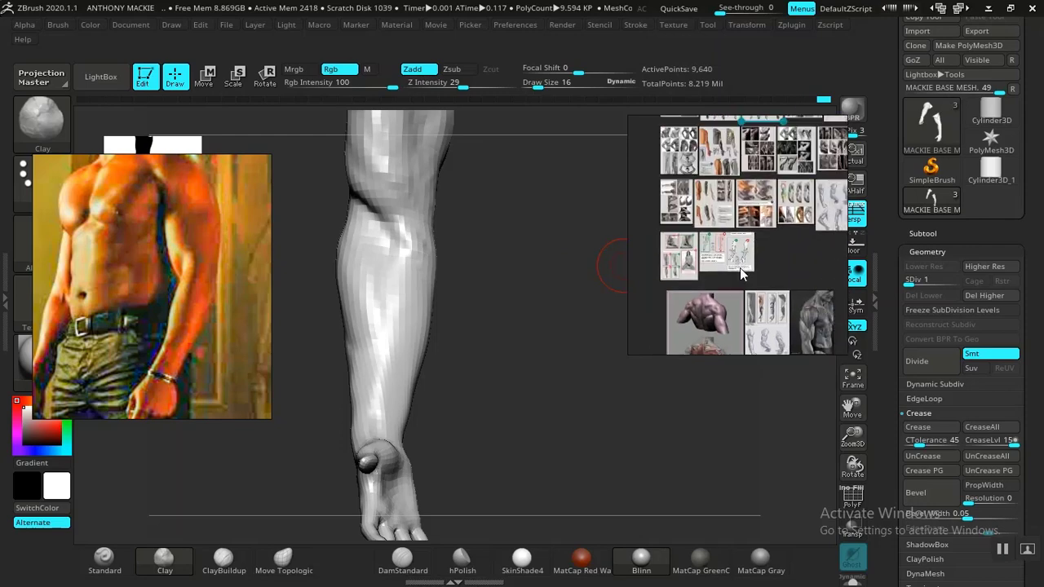
Step: Find the colour-coded arm muscle chart again and compare its forearm and wrist views with the model's forearm
middle_click_drag(741, 274, 743, 295)
scroll(758, 250, "up", 4)
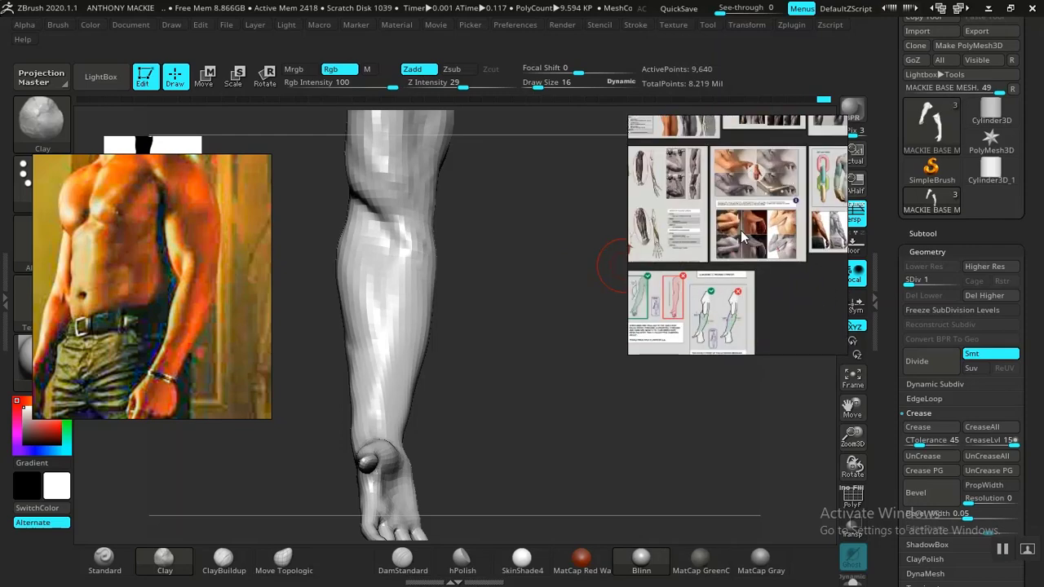
middle_click_drag(741, 230, 751, 240)
middle_click_drag(804, 171, 702, 322)
middle_click_drag(733, 270, 687, 340)
middle_click_drag(753, 234, 689, 285)
scroll(748, 234, "down", 4)
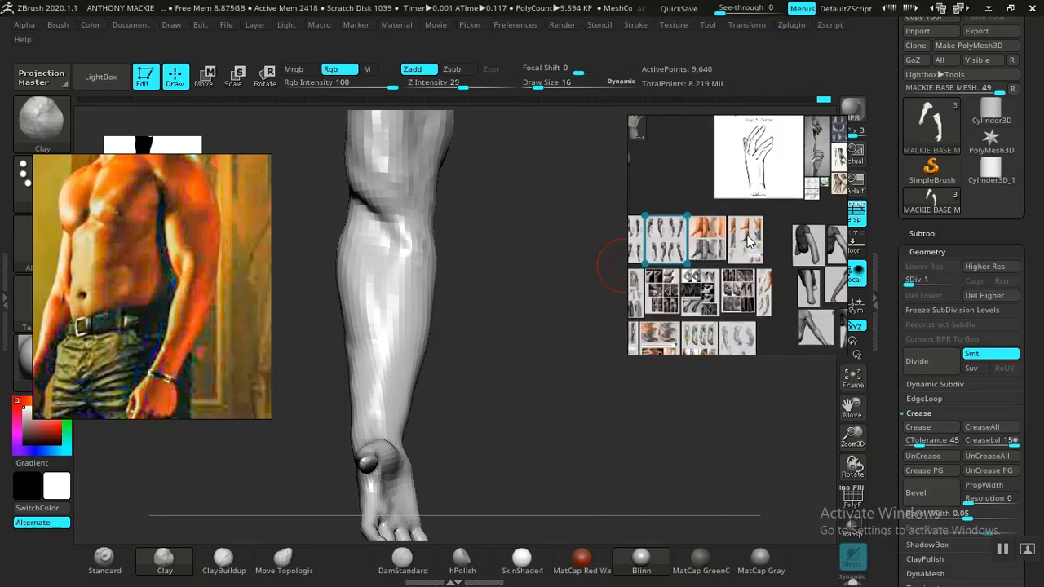
scroll(748, 240, "down", 2)
middle_click_drag(748, 240, 790, 300)
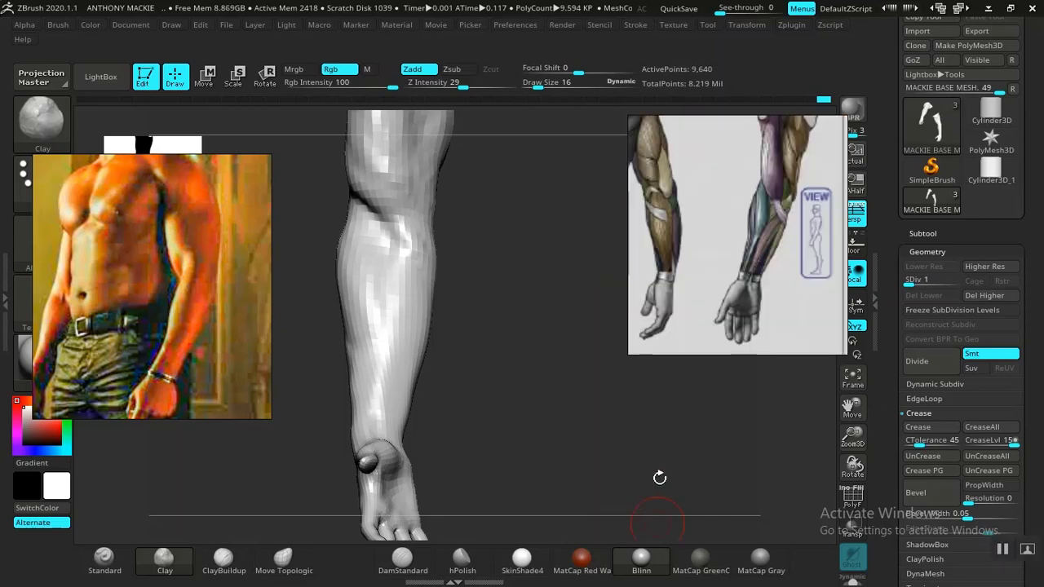
middle_click_drag(674, 241, 720, 239)
mouse_move(490, 448)
left_mouse_down()
mouse_move(471, 410)
mouse_move(497, 429)
mouse_move(490, 443)
mouse_move(515, 429)
mouse_move(538, 373)
mouse_move(543, 389)
mouse_move(549, 338)
mouse_move(554, 384)
mouse_move(534, 351)
mouse_move(538, 375)
mouse_move(524, 376)
mouse_move(546, 384)
mouse_move(559, 343)
mouse_move(545, 384)
mouse_move(516, 349)
left_mouse_up()
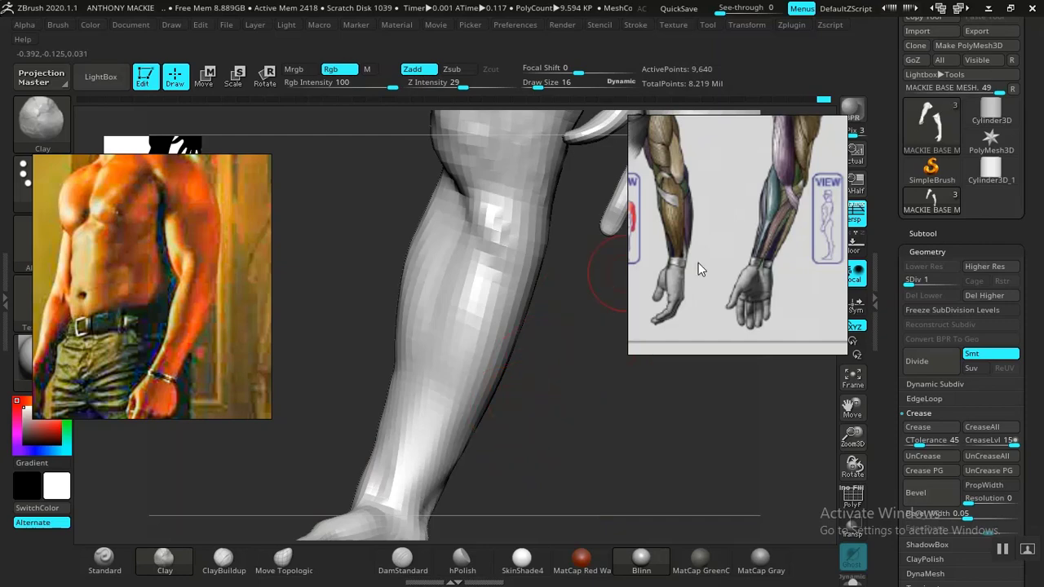
Step: Find the red muscle-figure references and enlarge the one showing the arm to study its forearm and elbow muscles
scroll(699, 262, "down", 6)
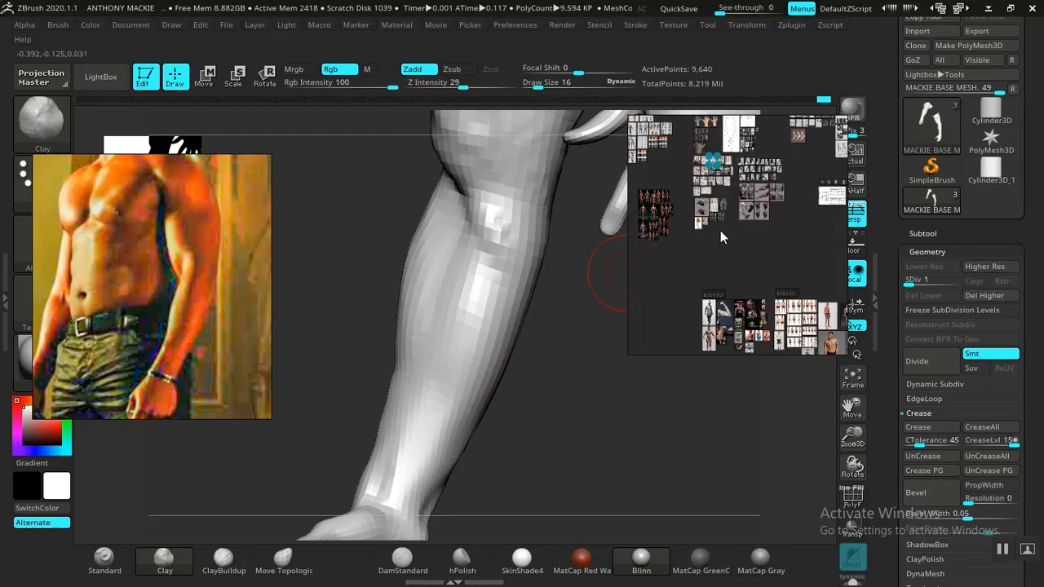
middle_click_drag(720, 231, 793, 228)
double_click(726, 211)
scroll(730, 217, "up", 2)
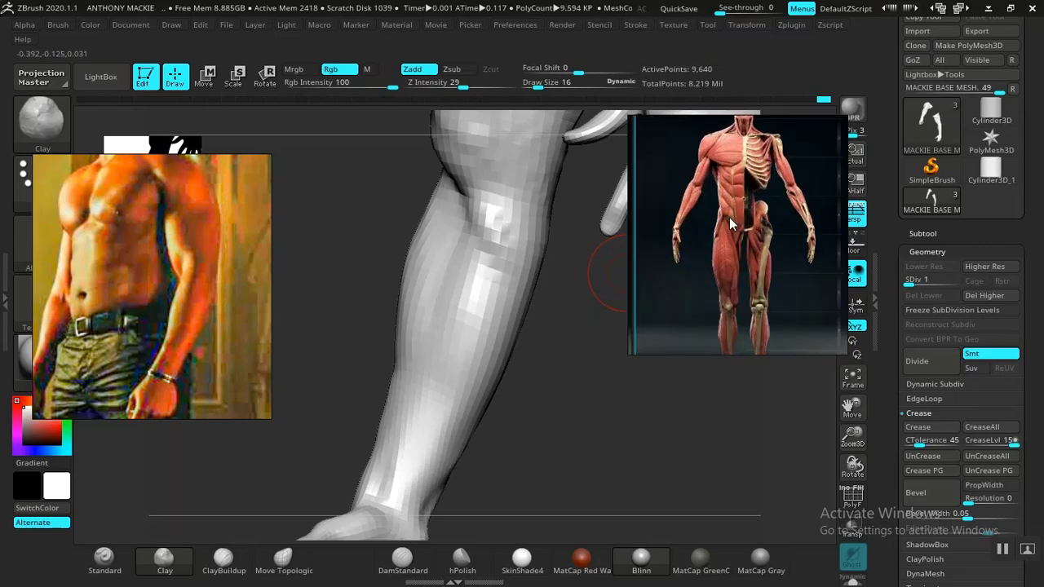
scroll(729, 217, "down", 2)
middle_click_drag(773, 307, 737, 171)
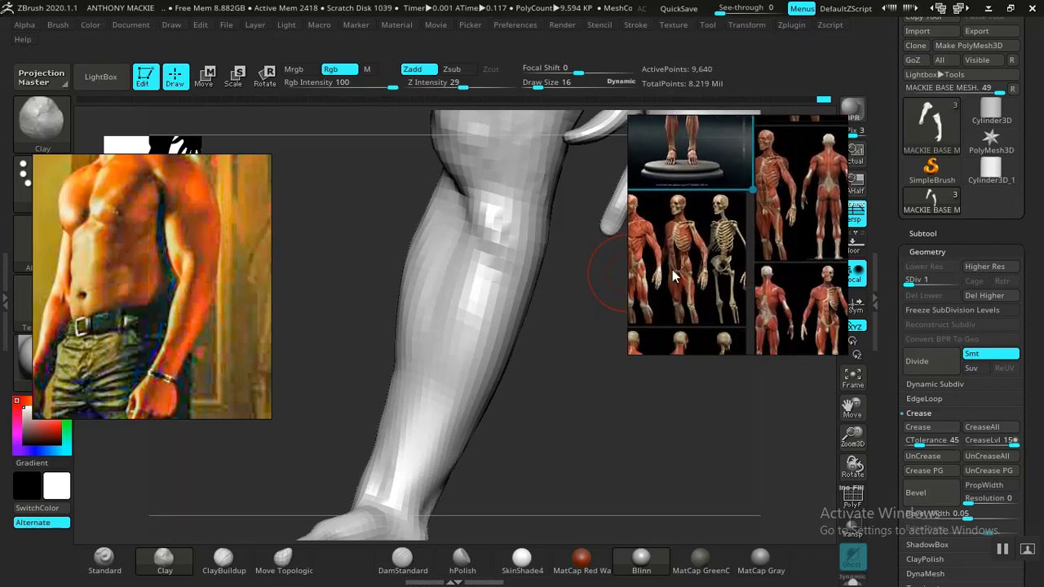
double_click(706, 248)
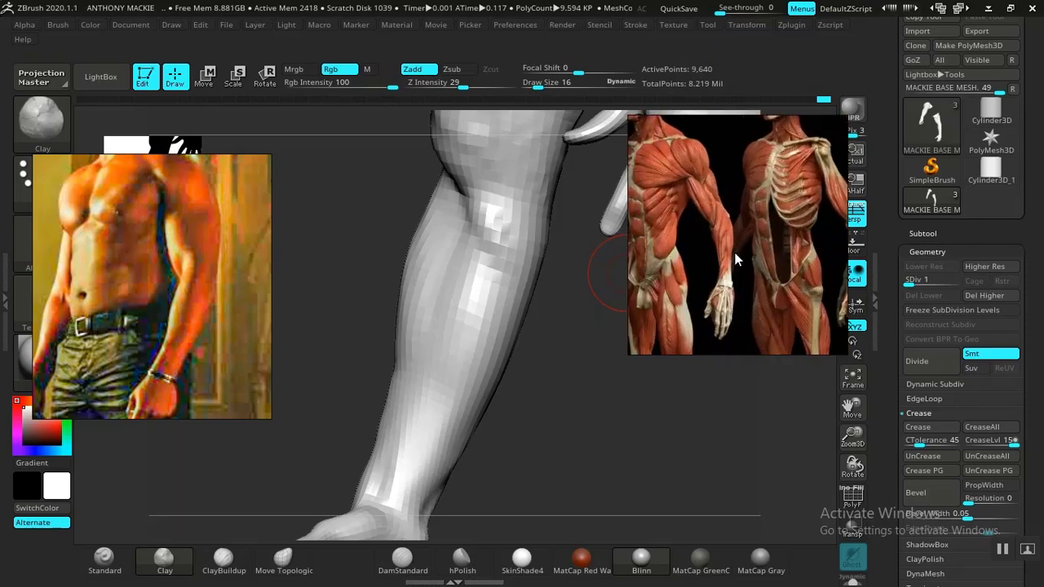
scroll(737, 253, "up", 2)
middle_click_drag(737, 253, 699, 222)
scroll(698, 251, "down", 6)
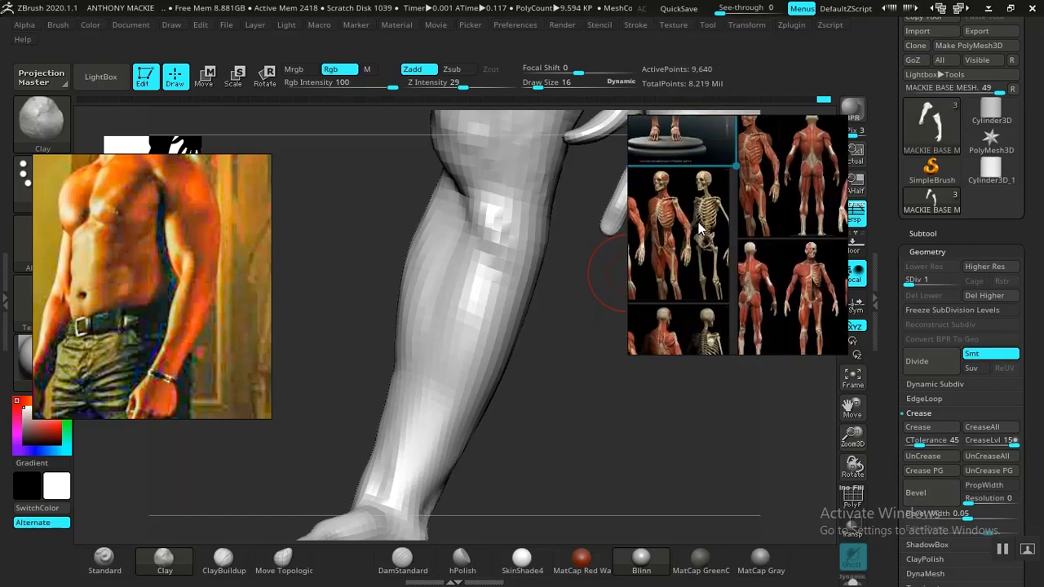
middle_click_drag(770, 277, 719, 256)
scroll(733, 265, "up", 5)
scroll(719, 256, "up", 2)
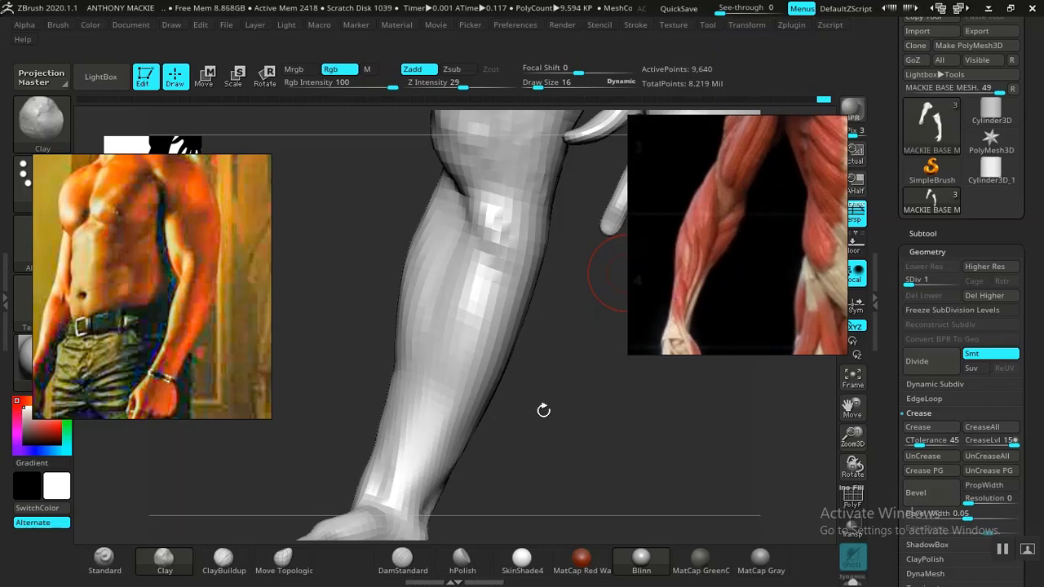
Step: Set the brush draw size to 24, then build up and smooth the muscle mass of the upper forearm
mouse_move(544, 411)
left_mouse_down()
mouse_move(552, 419)
mouse_move(538, 443)
mouse_move(525, 326)
left_mouse_up()
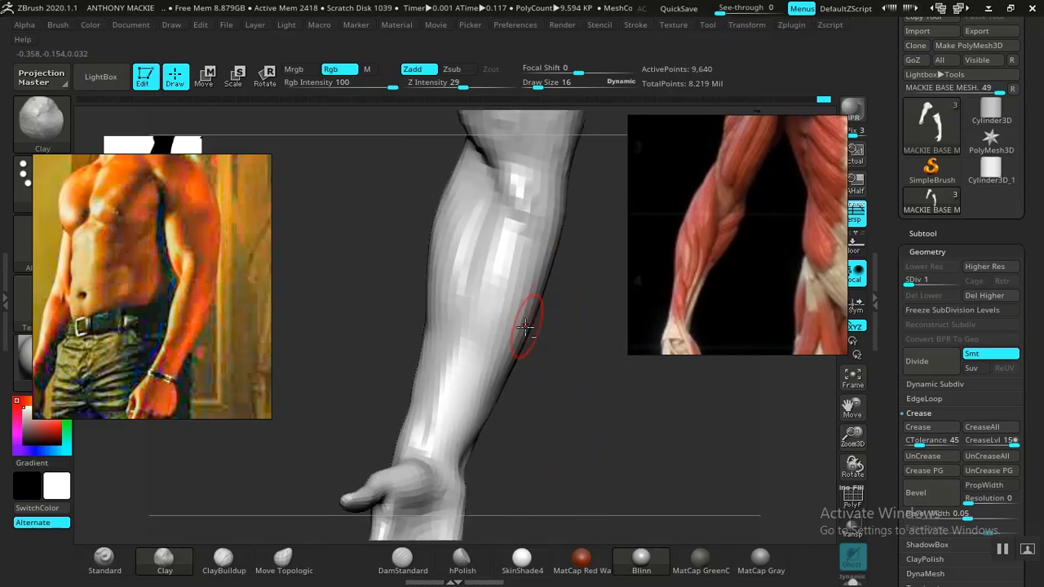
key("space")
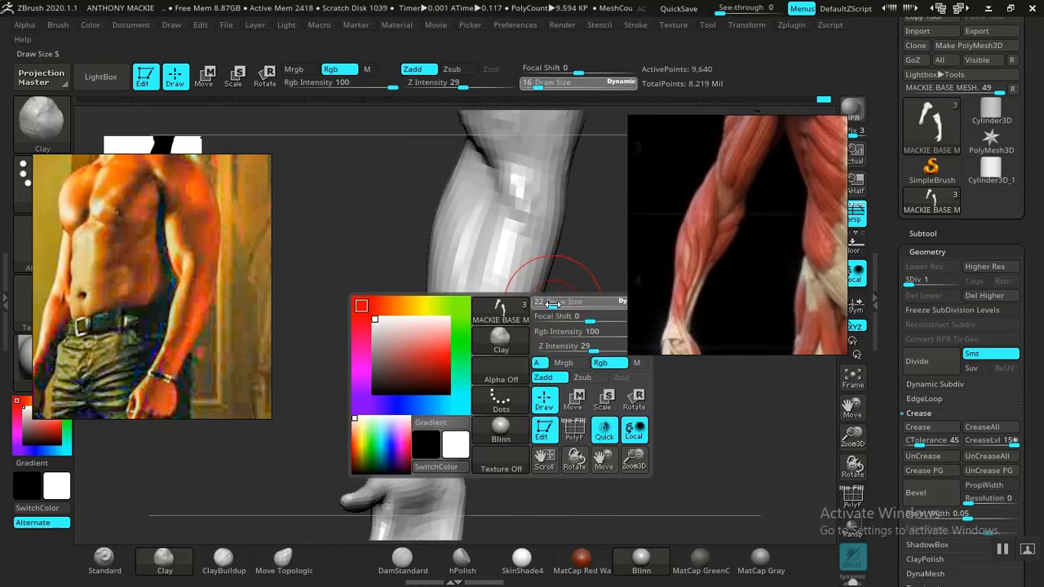
left_click_drag(553, 304, 554, 304)
mouse_move(564, 350)
left_mouse_down("alt")
mouse_move(552, 358)
mouse_move(555, 391)
mouse_move(555, 356)
mouse_move(563, 351)
mouse_move(568, 367)
mouse_move(571, 322)
left_mouse_up("alt")
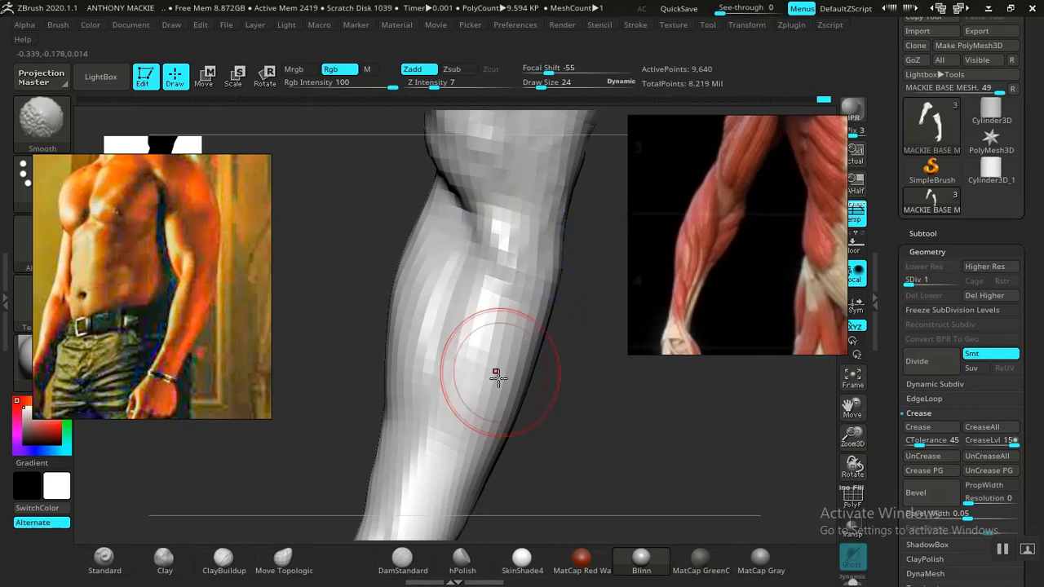
left_click_drag(565, 367, 559, 319)
Step: Build up the muscle forms along the middle of the forearm with the ClayBuildup brush at draw size 24
left_click(224, 560)
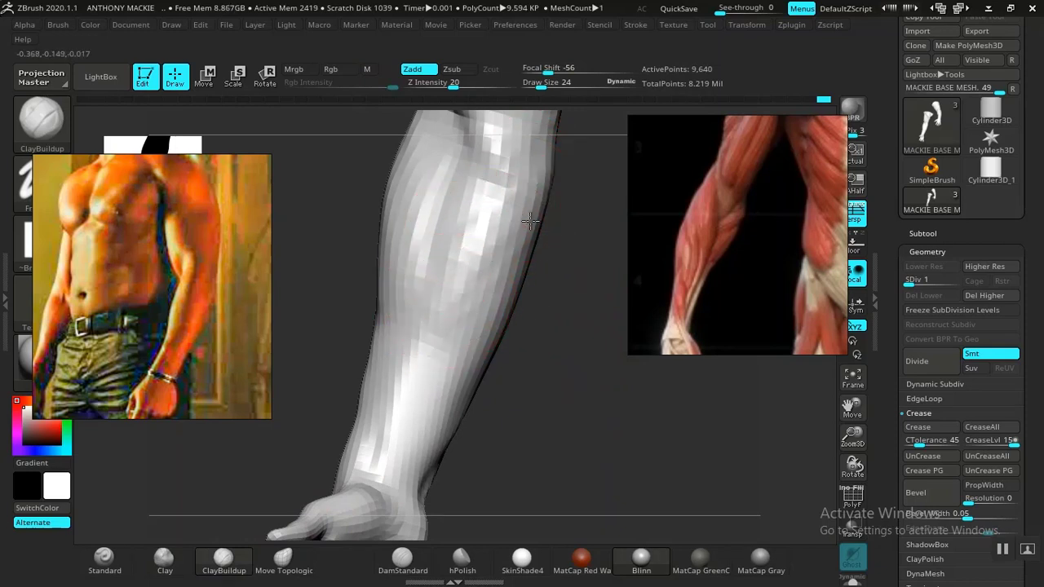
left_click_drag(533, 391, 520, 256)
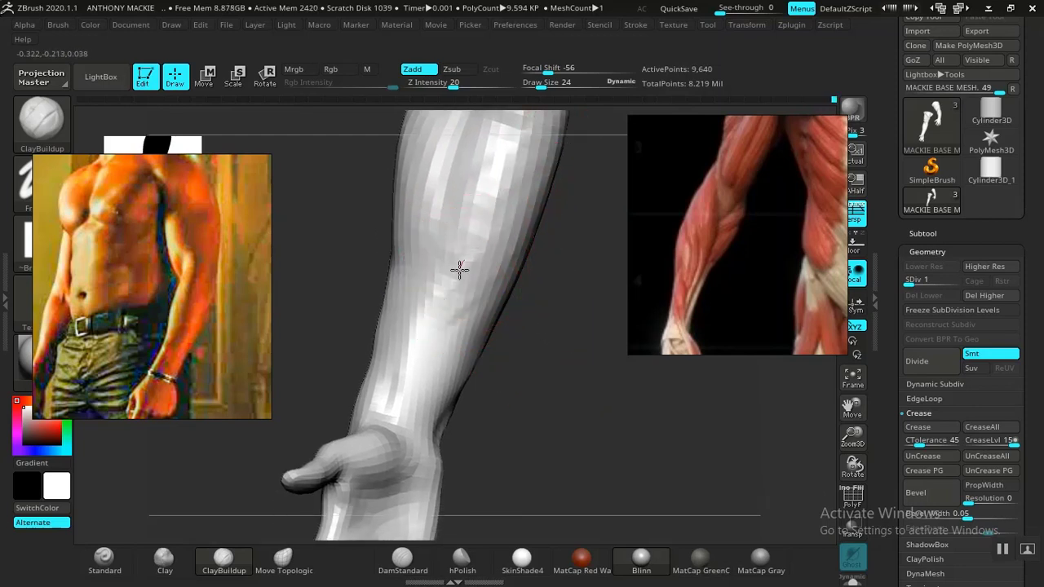
mouse_move(584, 295)
left_mouse_down()
mouse_move(523, 305)
mouse_move(546, 394)
mouse_move(593, 387)
mouse_move(501, 377)
mouse_move(562, 422)
mouse_move(565, 395)
mouse_move(576, 397)
mouse_move(494, 366)
mouse_move(555, 368)
mouse_move(534, 417)
mouse_move(571, 406)
mouse_move(543, 391)
mouse_move(552, 409)
mouse_move(494, 352)
mouse_move(575, 328)
left_mouse_up()
Step: Carve the muscle separations along the elbow and forearm with the DamStandard brush at draw size 24
left_click(411, 564)
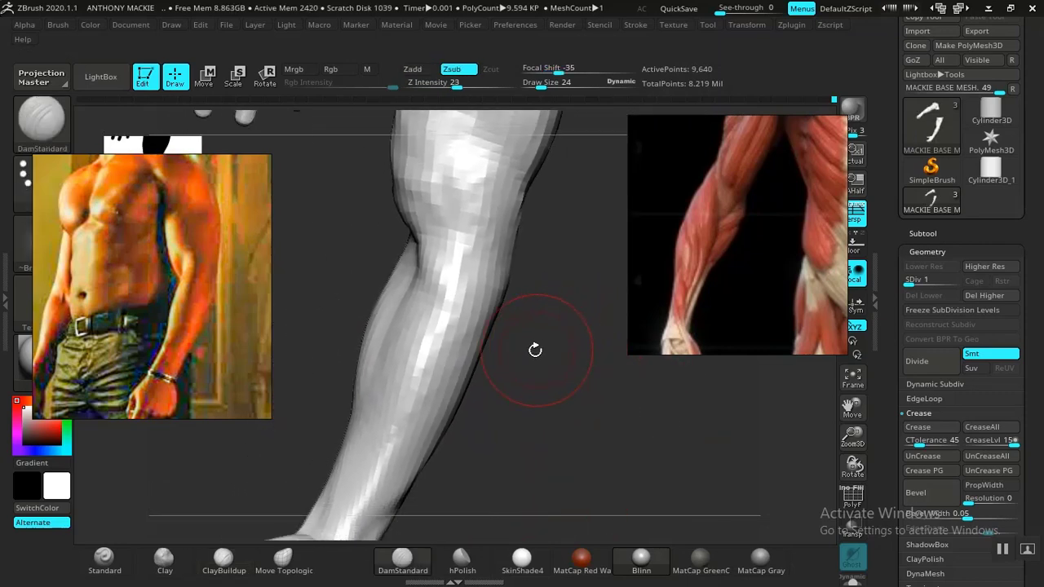
mouse_move(493, 355)
left_mouse_down()
mouse_move(506, 377)
mouse_move(446, 361)
mouse_move(523, 324)
left_mouse_up()
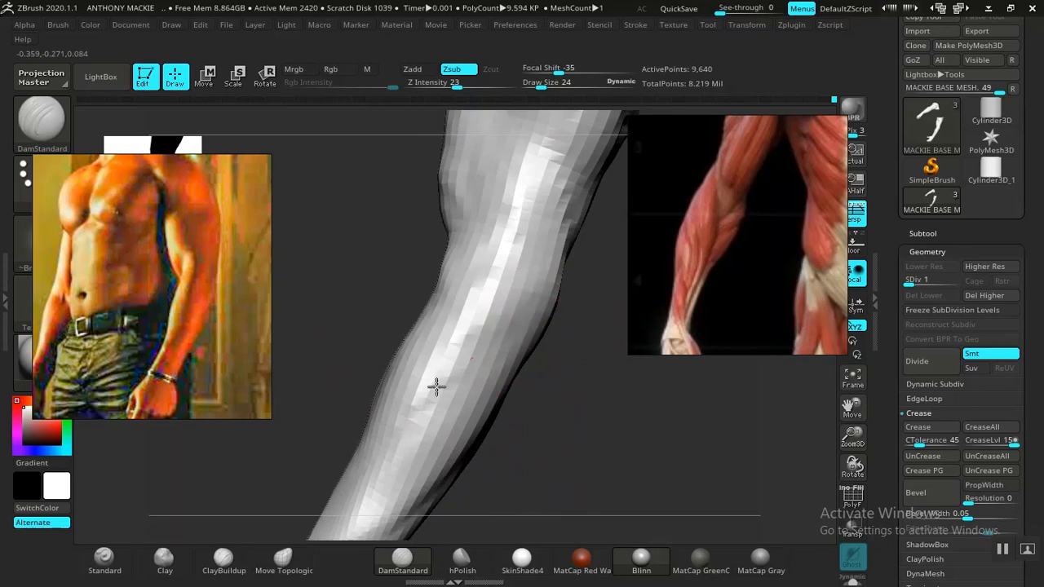
mouse_move(549, 428)
left_mouse_down()
mouse_move(541, 354)
mouse_move(582, 438)
mouse_move(625, 433)
mouse_move(509, 389)
mouse_move(531, 368)
mouse_move(550, 413)
mouse_move(531, 406)
left_mouse_up()
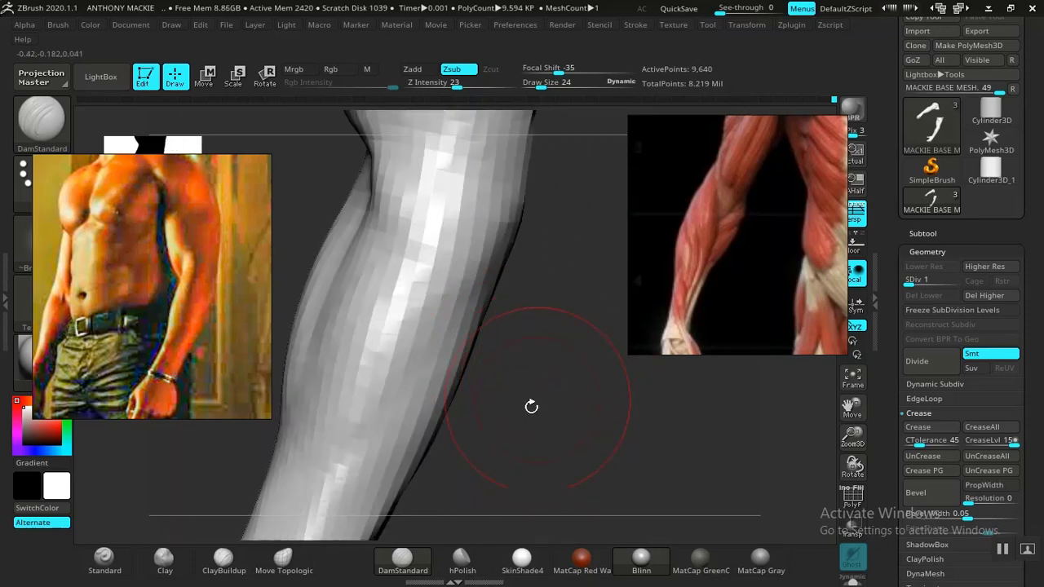
Step: Fill out the outer forearm with the Clay brush at draw size 24 and check the arm from several angles
left_click(164, 561)
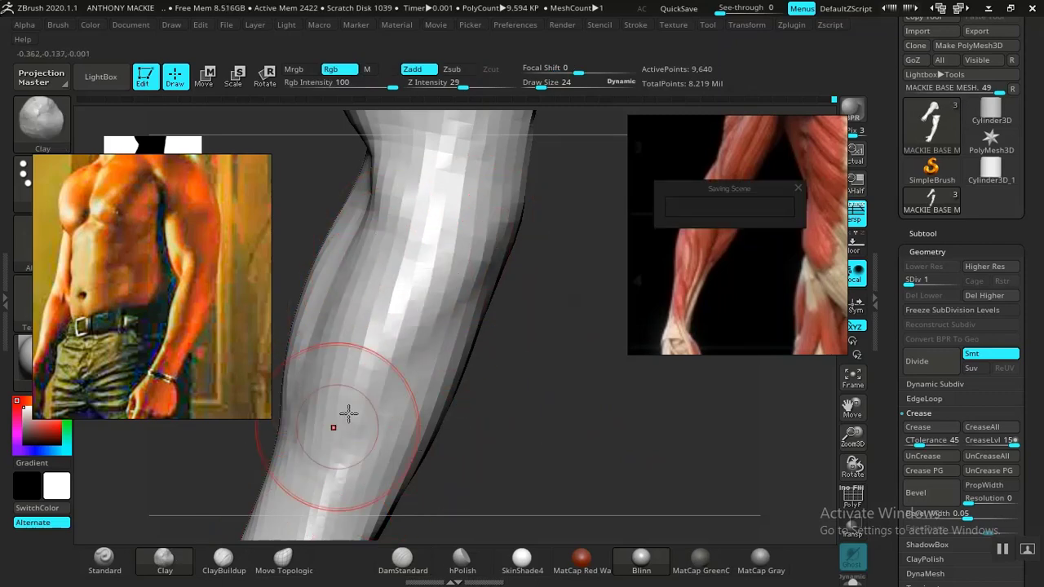
left_click_drag(461, 445, 431, 209, "alt")
left_click_drag(477, 326, 503, 335)
left_click_drag(485, 391, 378, 405)
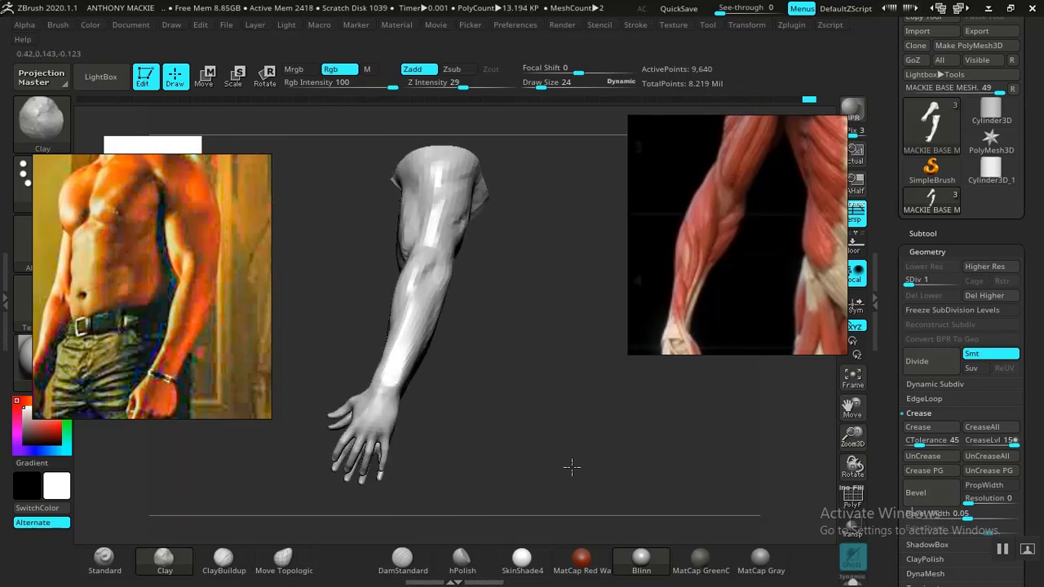
mouse_move(571, 467)
left_mouse_down()
mouse_move(489, 397)
mouse_move(438, 384)
mouse_move(527, 373)
mouse_move(559, 398)
mouse_move(485, 376)
mouse_move(350, 378)
mouse_move(487, 387)
mouse_move(566, 459)
mouse_move(496, 397)
mouse_move(534, 394)
mouse_move(473, 373)
mouse_move(552, 363)
mouse_move(489, 377)
mouse_move(510, 403)
mouse_move(486, 376)
mouse_move(517, 389)
mouse_move(491, 368)
mouse_move(531, 375)
mouse_move(517, 379)
mouse_move(492, 433)
mouse_move(624, 429)
mouse_move(575, 355)
left_mouse_up()
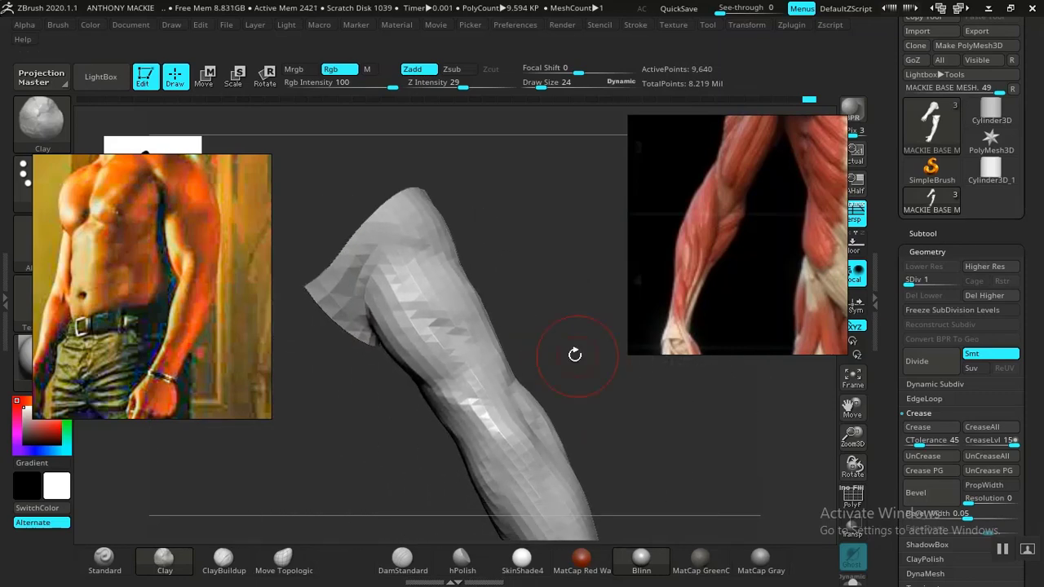
Step: Move the reference photo to show the chest and shoulder, and unhide the full body mesh
middle_click_drag(207, 266, 170, 335)
mouse_move(513, 282)
left_mouse_down()
mouse_move(466, 289)
mouse_move(416, 263)
mouse_move(382, 278)
mouse_move(398, 319)
mouse_move(324, 195)
left_mouse_up()
left_click(417, 264, "ctrl+shift")
left_click_drag(592, 245, 467, 232)
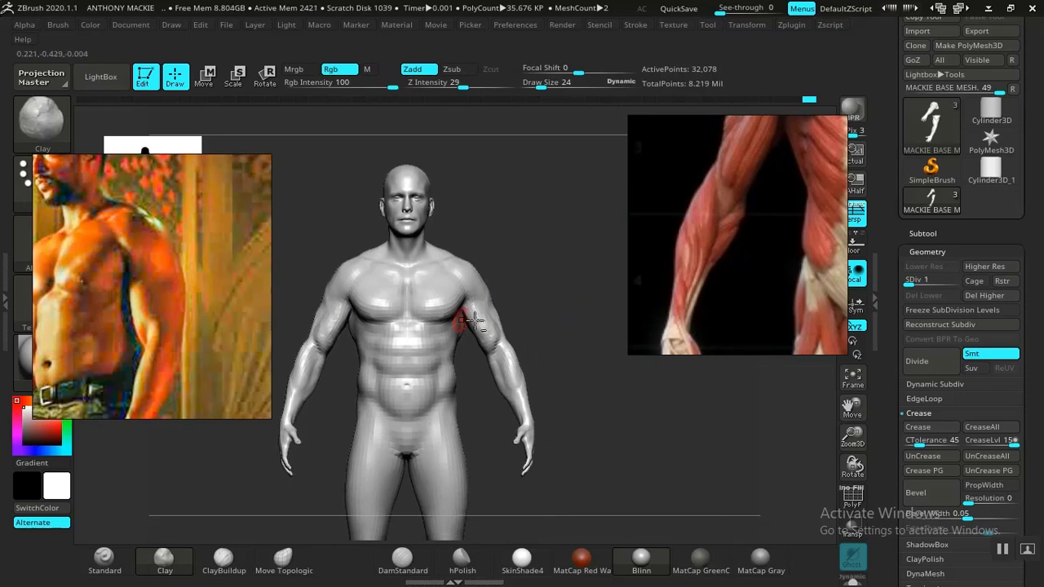
Step: Refine the wrist, forearm and inner elbow on the full body with the Clay brush at draw size 24
mouse_move(563, 318)
left_mouse_down("alt")
mouse_move(572, 405)
mouse_move(400, 383)
mouse_move(541, 357)
mouse_move(548, 381)
mouse_move(525, 396)
mouse_move(547, 384)
mouse_move(626, 427)
mouse_move(531, 399)
mouse_move(517, 367)
mouse_move(529, 400)
mouse_move(407, 453)
left_mouse_up("alt")
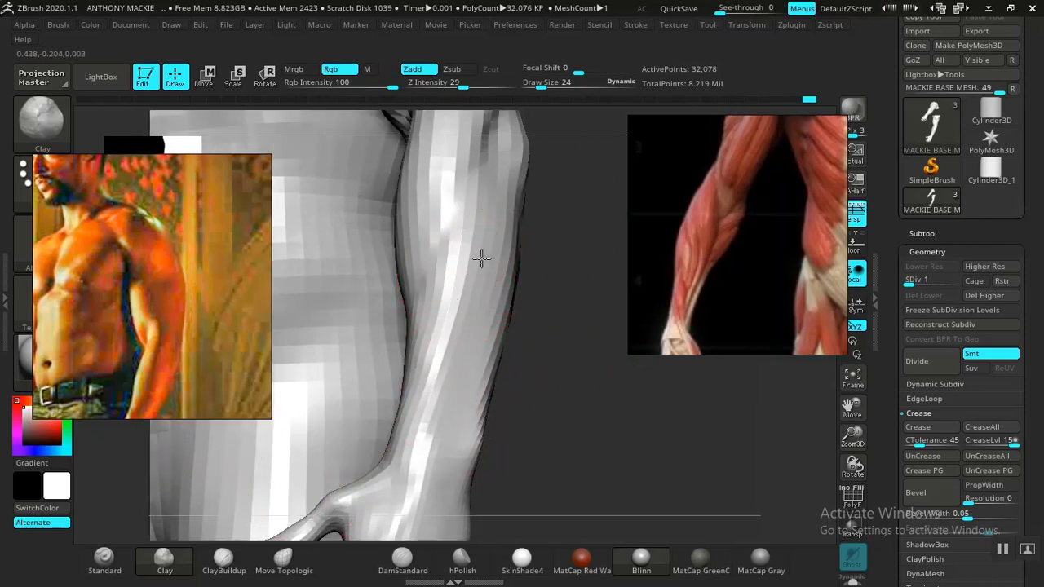
left_click_drag(553, 383, 501, 332)
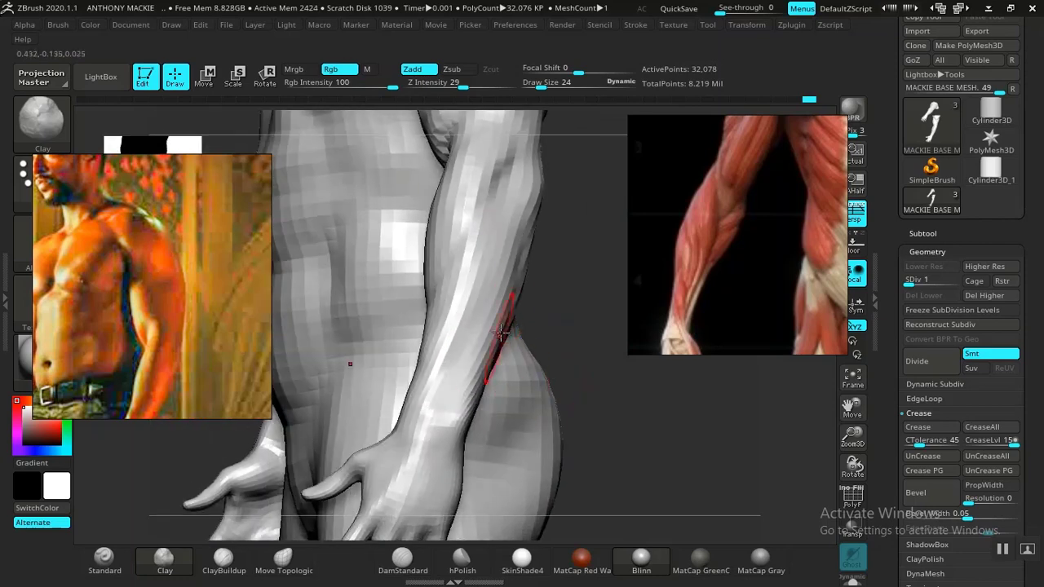
mouse_move(532, 380)
left_mouse_down()
mouse_move(566, 373)
mouse_move(488, 296)
left_mouse_up()
mouse_move(490, 259)
left_mouse_down()
mouse_move(371, 338)
mouse_move(497, 323)
mouse_move(561, 298)
mouse_move(495, 368)
mouse_move(515, 348)
mouse_move(506, 380)
left_mouse_up()
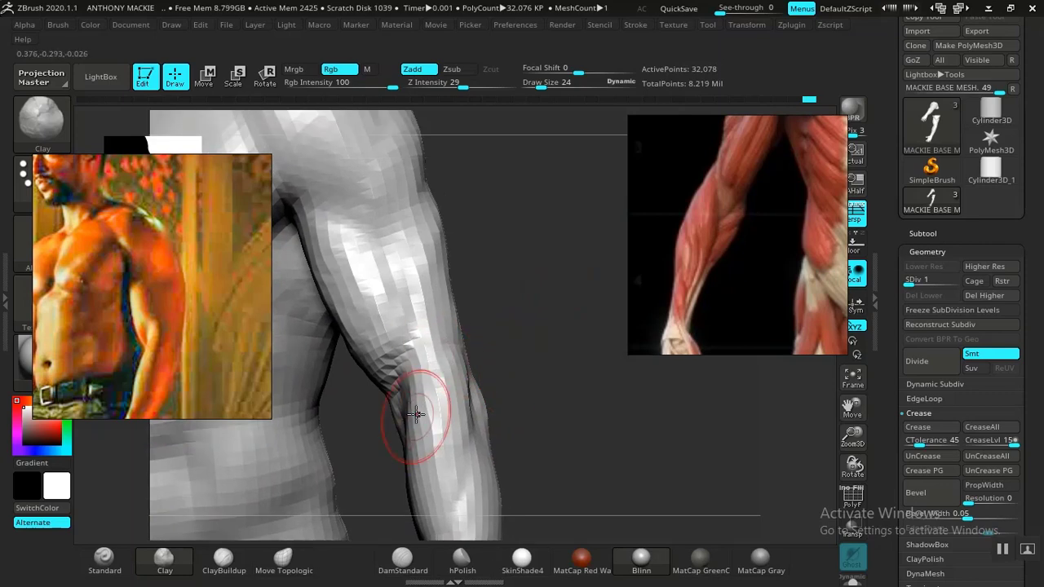
mouse_move(524, 337)
left_mouse_down()
mouse_move(538, 347)
mouse_move(533, 323)
mouse_move(550, 389)
mouse_move(544, 319)
mouse_move(508, 331)
mouse_move(540, 326)
mouse_move(486, 315)
left_mouse_up()
Step: Set the Clay brush draw size to 48 and shape the deltoid from the front and side of the shoulder
key("space")
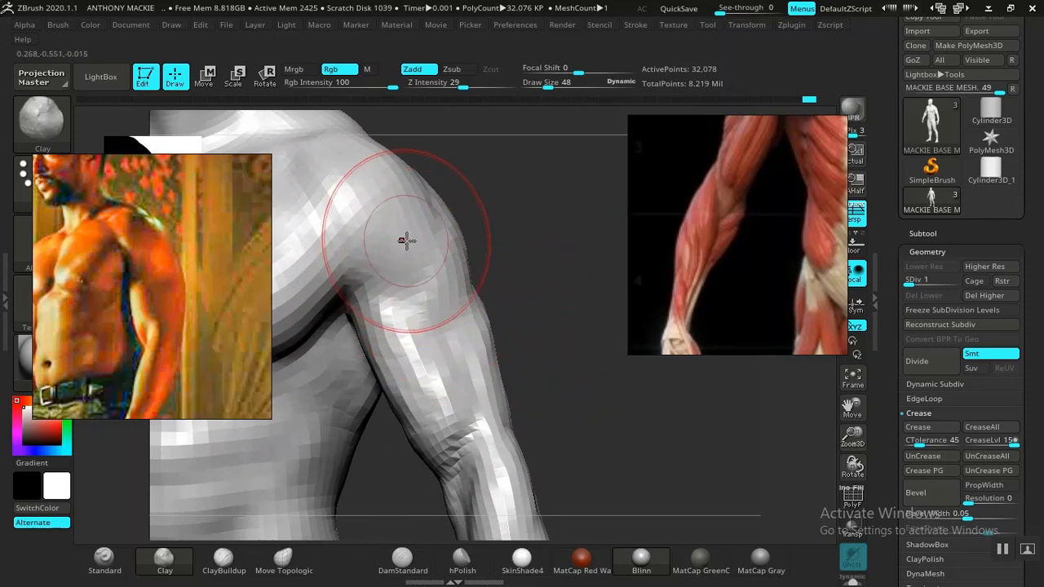
left_click_drag(535, 322, 538, 286)
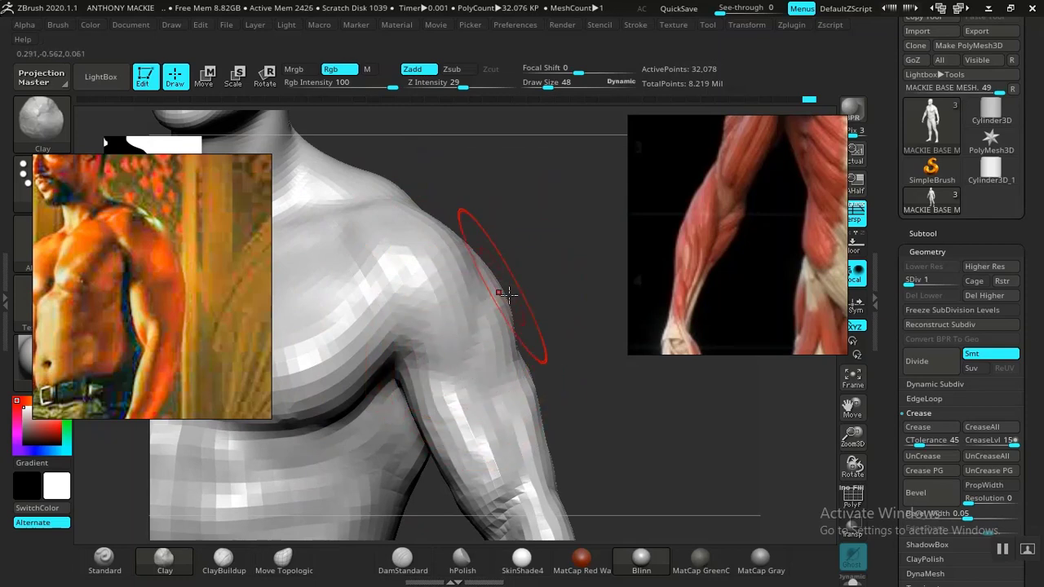
left_click_drag(554, 367, 487, 316)
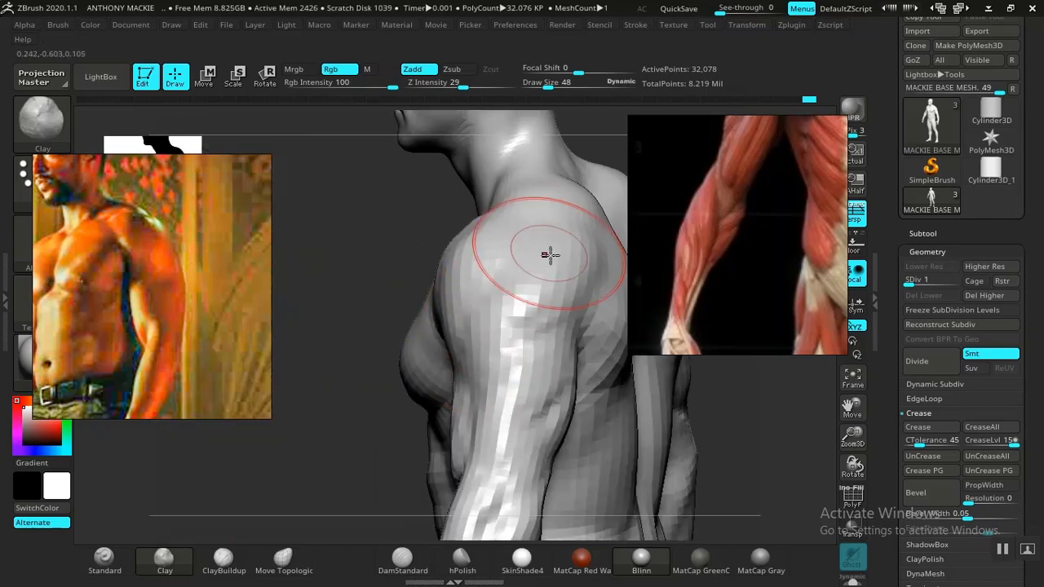
mouse_move(383, 394)
left_mouse_down()
mouse_move(553, 397)
mouse_move(493, 362)
left_mouse_up()
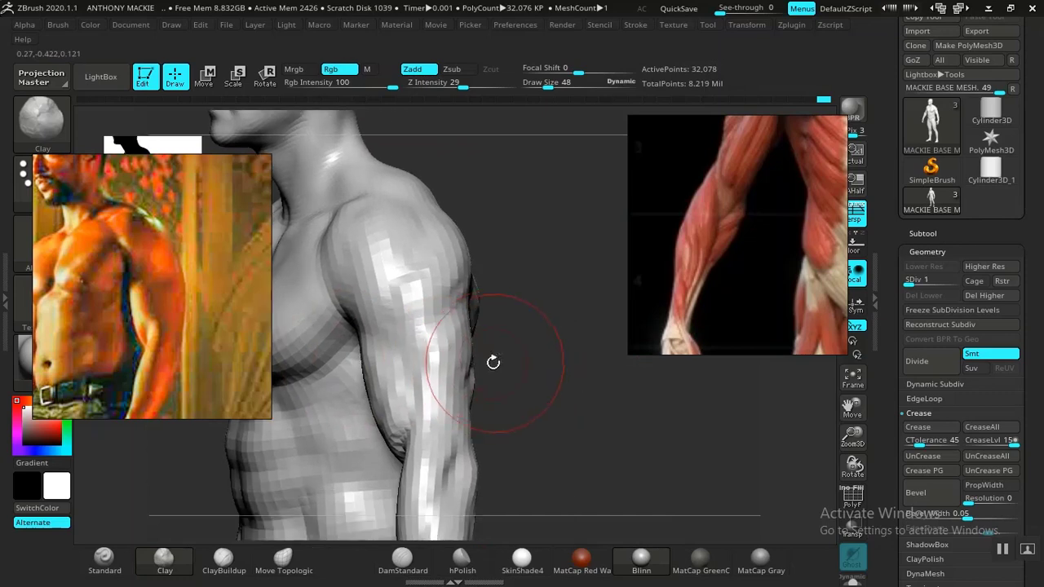
mouse_move(453, 401)
left_mouse_down()
mouse_move(550, 384)
mouse_move(571, 364)
mouse_move(465, 375)
left_mouse_up()
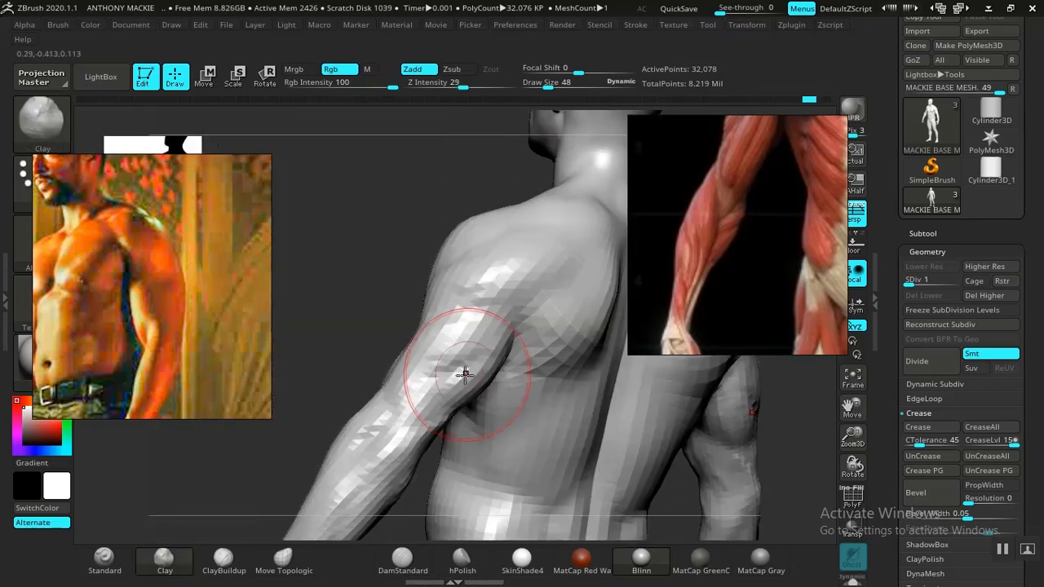
Step: Shape the rear shoulder and triceps with the Clay brush at draw size 48, working from behind the body
left_click_drag(398, 317, 349, 322)
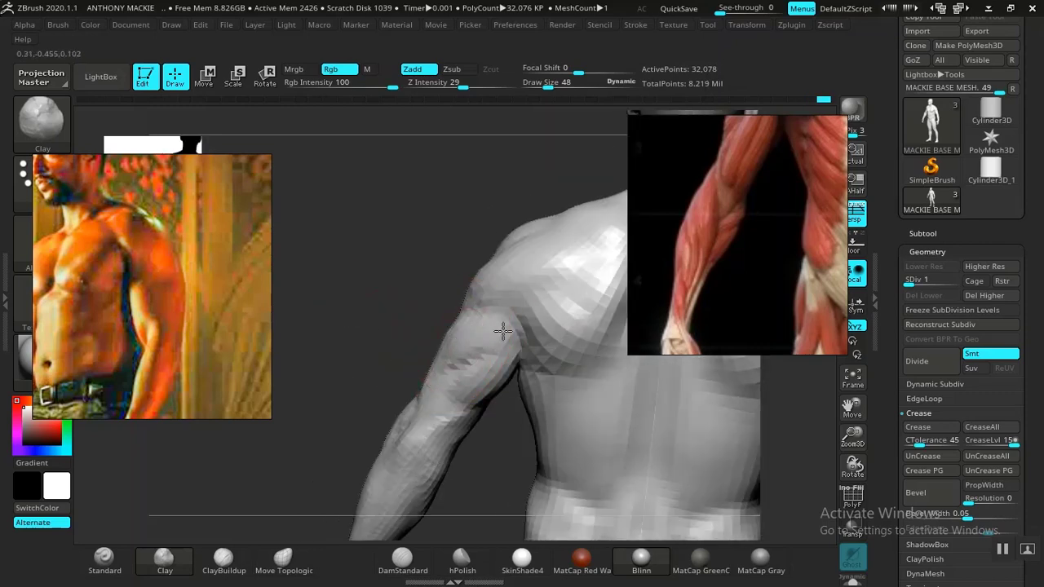
left_click_drag(381, 259, 418, 255)
left_click_drag(408, 297, 390, 307)
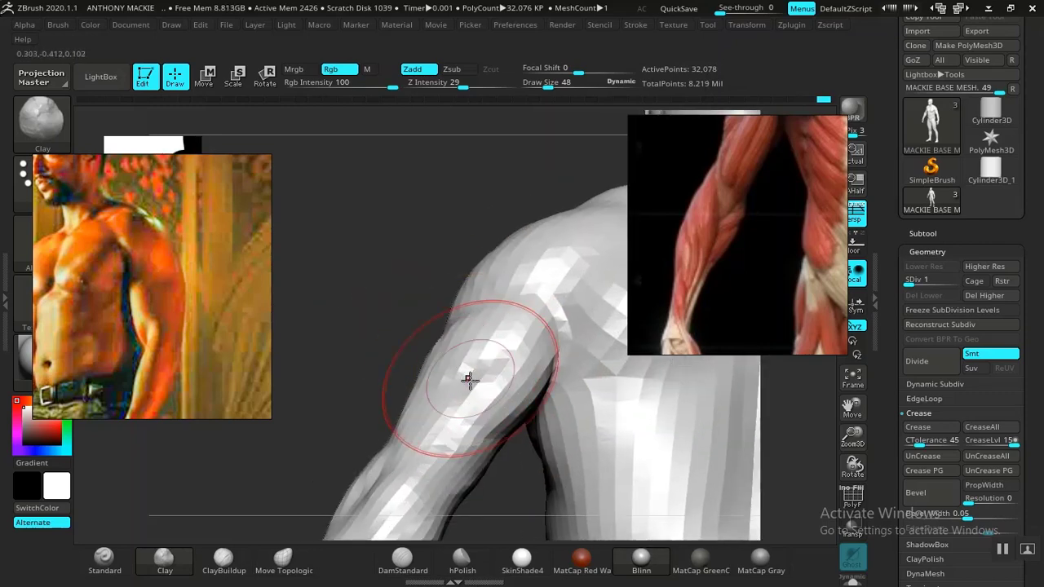
mouse_move(508, 473)
left_mouse_down()
mouse_move(504, 400)
mouse_move(478, 401)
mouse_move(496, 376)
mouse_move(522, 244)
left_mouse_up()
Step: Isolate the arms and refine the upper arm and elbow with the Clay brush at draw size 48
key("ctrl")
left_click(544, 274, "ctrl+shift")
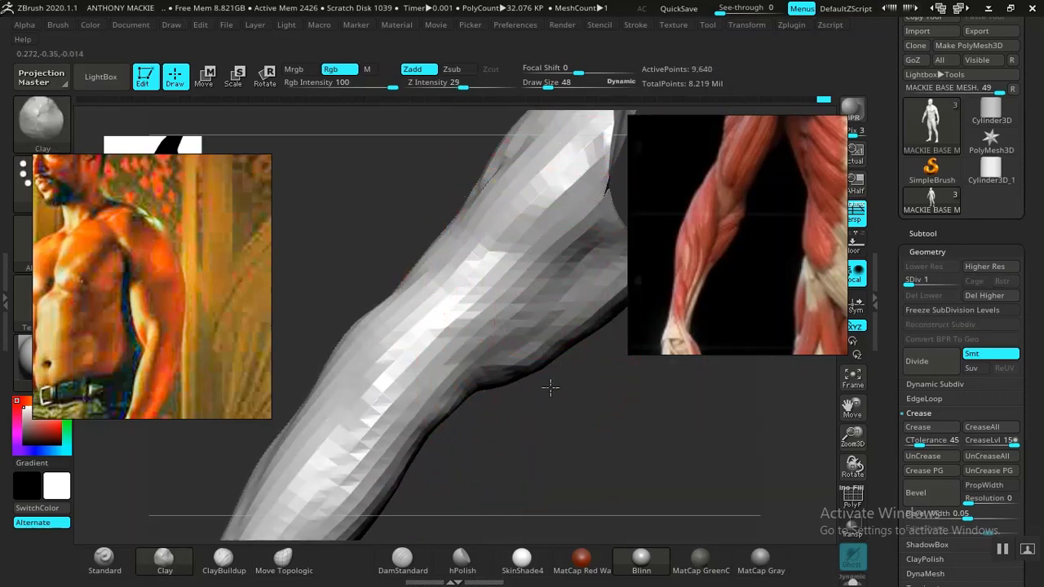
left_click_drag(551, 389, 540, 282)
left_click_drag(528, 410, 518, 299)
left_click_drag(443, 372, 526, 287)
key("f")
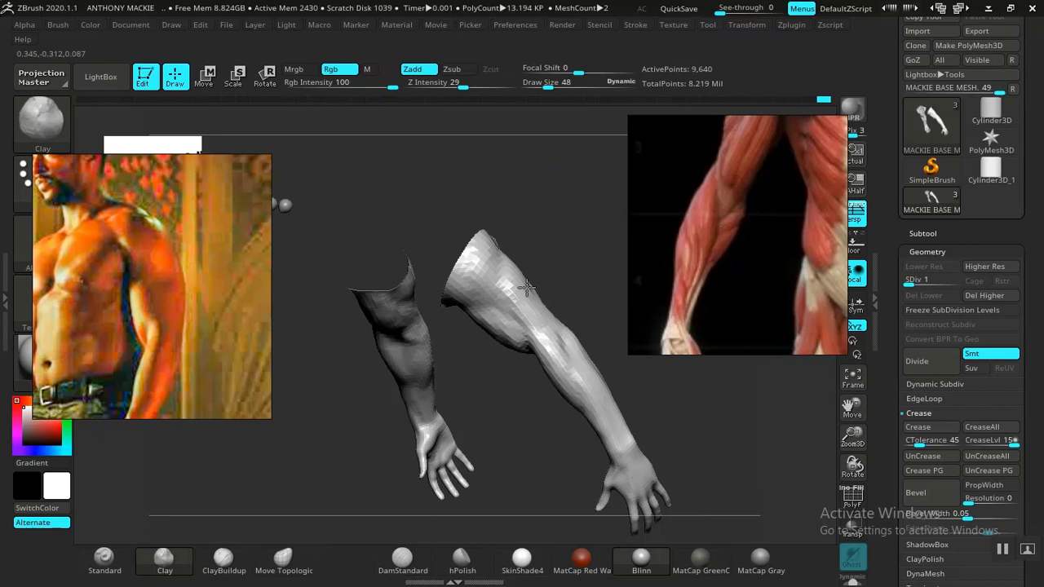
Step: Check the silhouettes of the isolated arms from several angles
left_click_drag(526, 288, 576, 214)
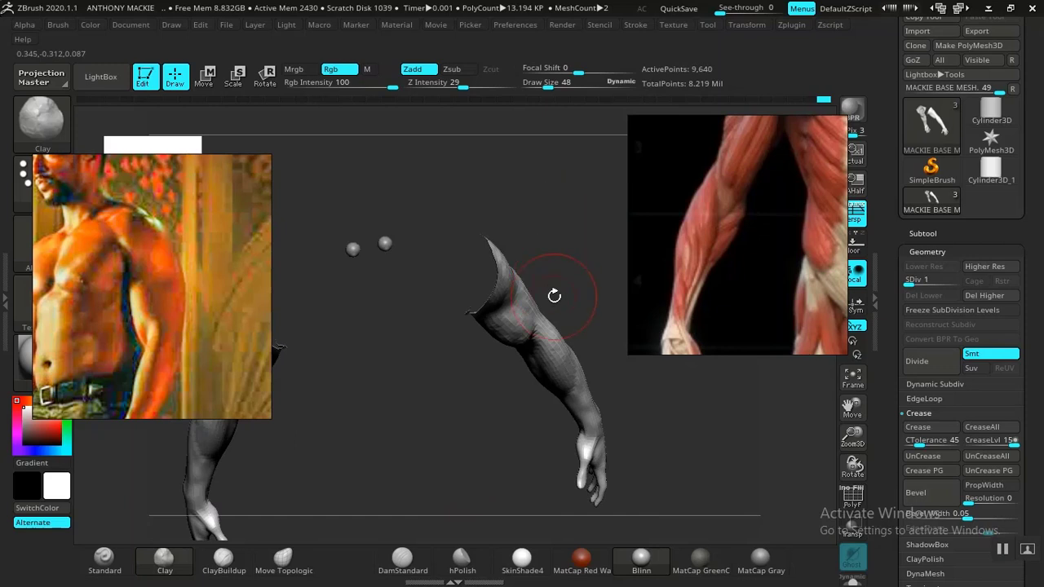
left_click_drag(443, 432, 415, 354)
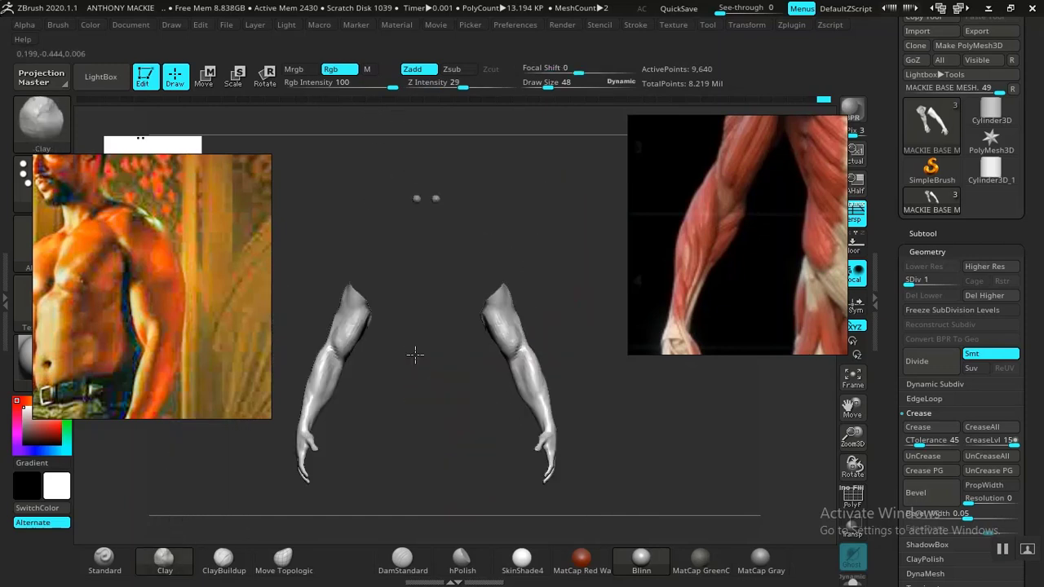
left_click_drag(622, 392, 674, 462, "alt")
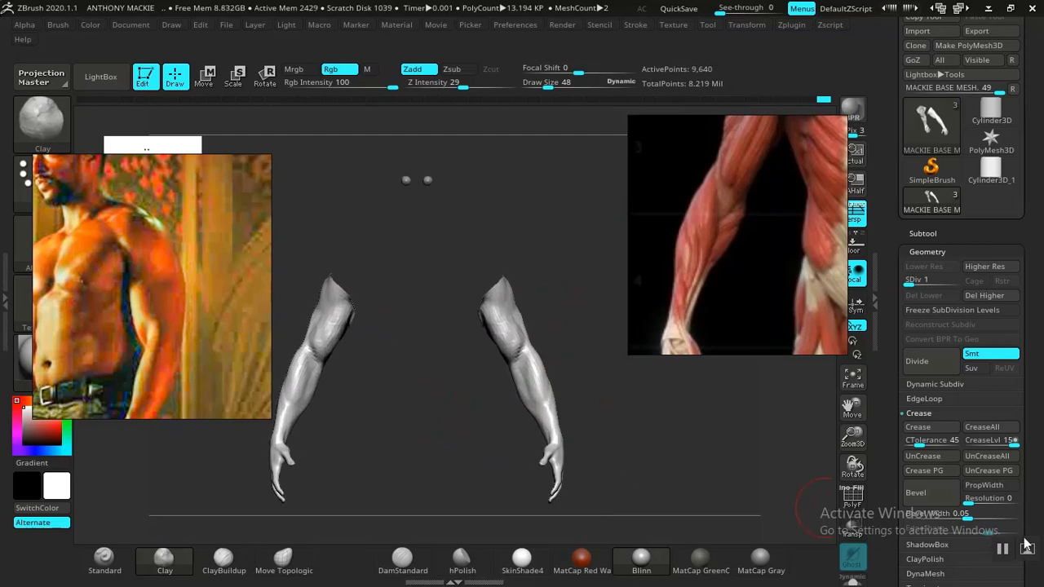
mouse_move(629, 431)
left_mouse_down("alt")
mouse_move(620, 415)
mouse_move(678, 458)
mouse_move(646, 422)
mouse_move(522, 388)
mouse_move(689, 416)
left_mouse_up("alt")
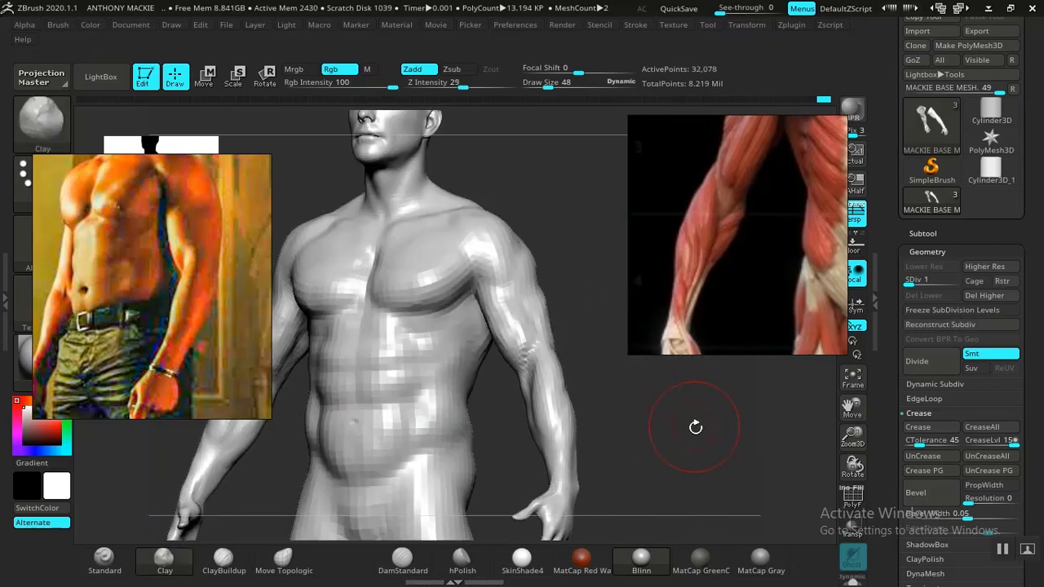
Step: Unhide the full body and compare its shoulder and upper arm with the torso and arm in the reference photo
mouse_move(694, 427)
left_mouse_down("alt")
mouse_move(625, 368)
mouse_move(587, 392)
mouse_move(606, 399)
mouse_move(609, 379)
left_mouse_up("alt")
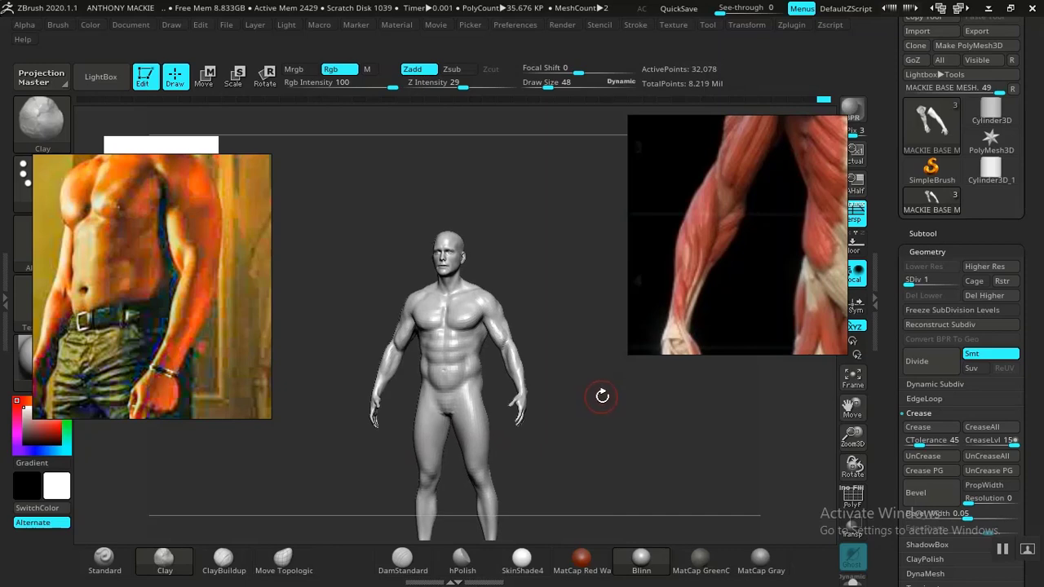
left_click_drag(606, 390, 640, 478, "alt")
mouse_move(626, 372)
left_mouse_down("alt")
mouse_move(688, 405)
mouse_move(590, 424)
mouse_move(606, 433)
mouse_move(625, 403)
mouse_move(623, 373)
mouse_move(566, 380)
mouse_move(544, 351)
mouse_move(553, 361)
mouse_move(441, 324)
left_mouse_up("alt")
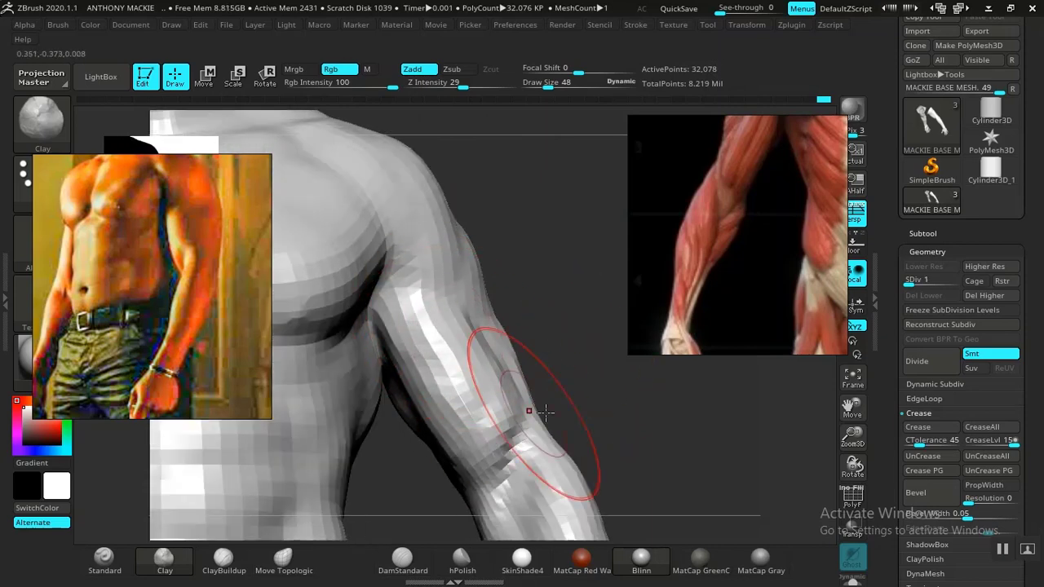
Step: Carve the muscle separations of the shoulder and outer upper arm with the DamStandard brush at draw size 31
key("f")
mouse_move(571, 370)
left_mouse_down()
mouse_move(643, 422)
mouse_move(521, 414)
left_mouse_up()
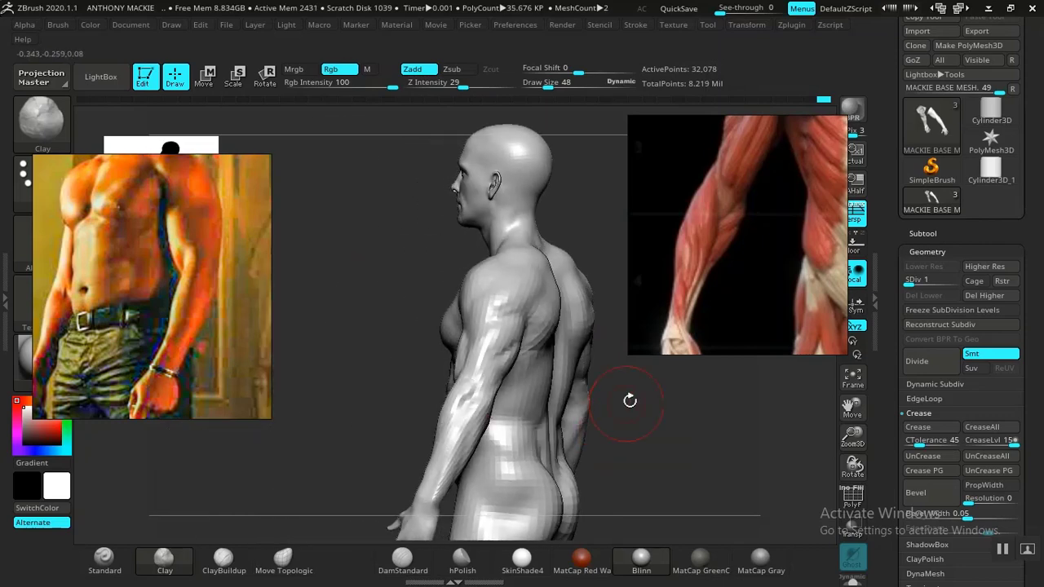
left_click_drag(629, 400, 710, 429, "alt")
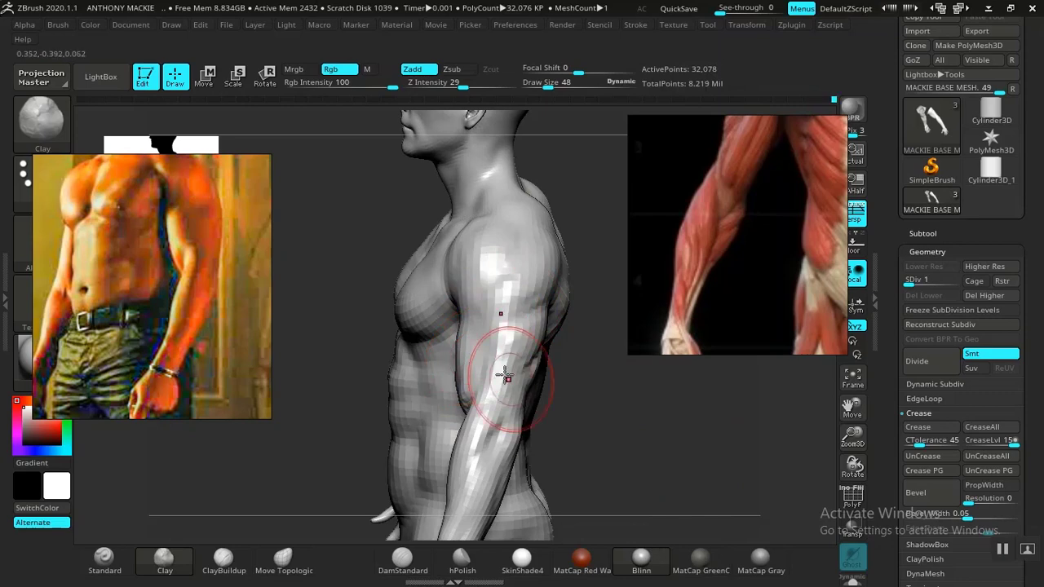
mouse_move(686, 440)
left_mouse_down("alt")
mouse_move(688, 426)
mouse_move(611, 412)
mouse_move(647, 404)
mouse_move(622, 457)
mouse_move(552, 389)
mouse_move(631, 407)
mouse_move(636, 419)
mouse_move(587, 424)
mouse_move(597, 452)
mouse_move(522, 514)
left_mouse_up("alt")
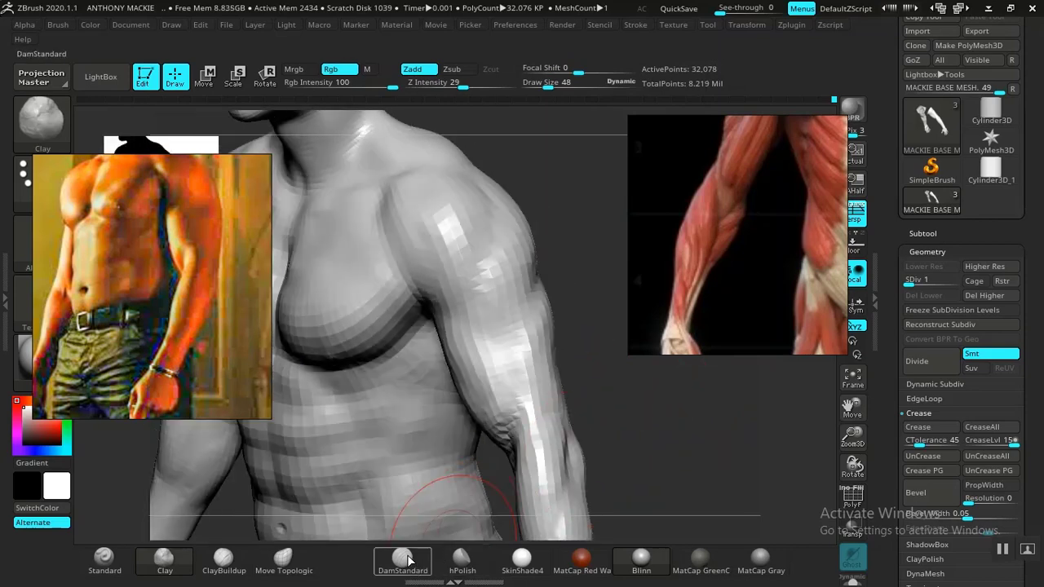
left_click(408, 559)
key("space")
mouse_move(603, 371)
left_mouse_down()
mouse_move(575, 371)
mouse_move(574, 358)
left_mouse_up()
mouse_move(669, 443)
left_mouse_down()
mouse_move(655, 410)
mouse_move(667, 427)
mouse_move(639, 429)
mouse_move(623, 407)
mouse_move(524, 408)
left_mouse_up()
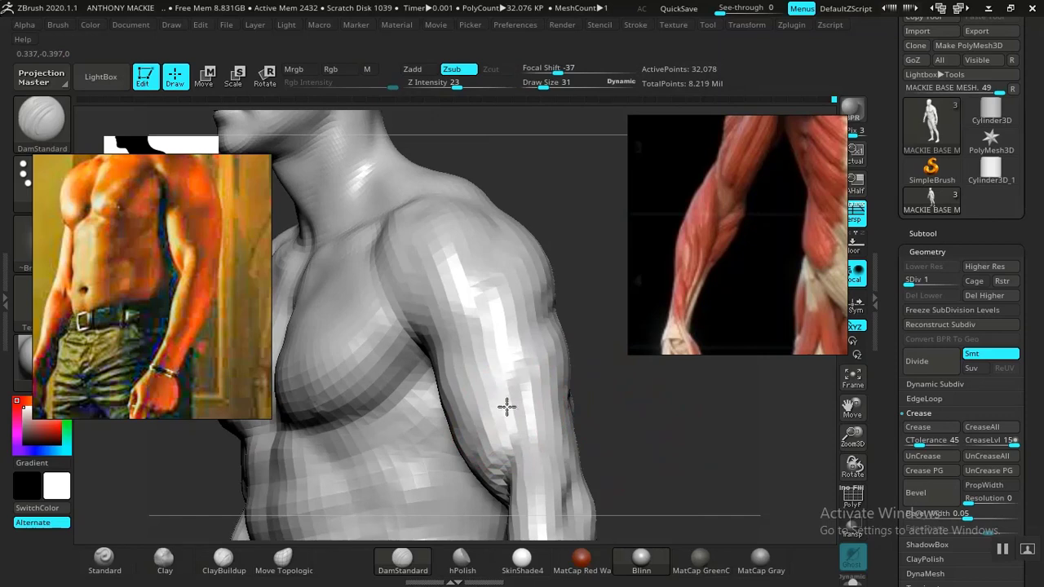
mouse_move(555, 371)
left_mouse_down()
mouse_move(590, 391)
mouse_move(495, 352)
left_mouse_up()
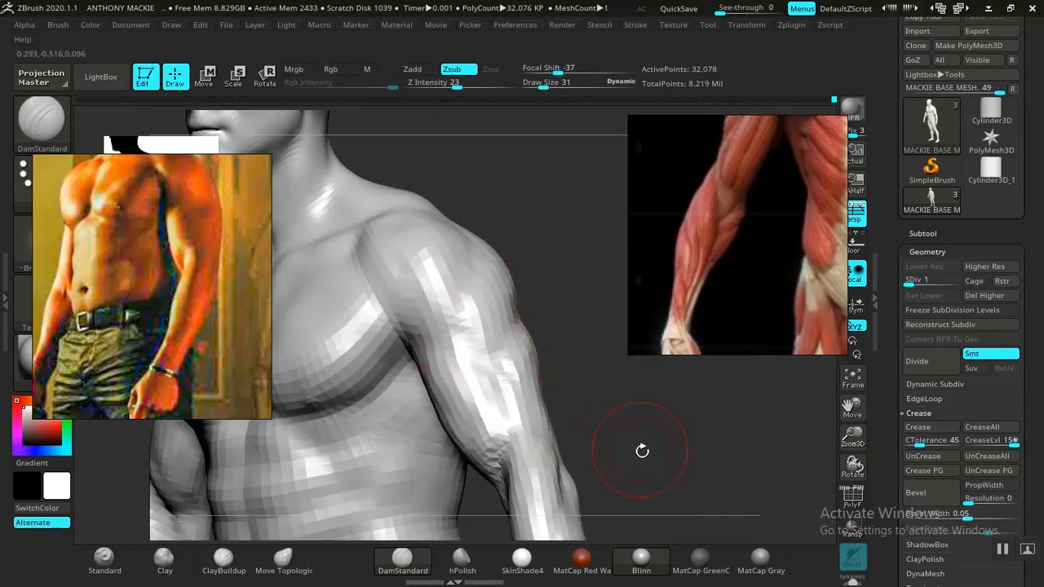
Step: Define the transition between the deltoid and upper arm with DamStandard and Smooth at draw size 31
mouse_move(642, 451)
left_mouse_down("alt")
mouse_move(578, 392)
mouse_move(580, 377)
mouse_move(618, 476)
mouse_move(554, 401)
mouse_move(669, 412)
mouse_move(676, 395)
mouse_move(596, 416)
left_mouse_up("alt")
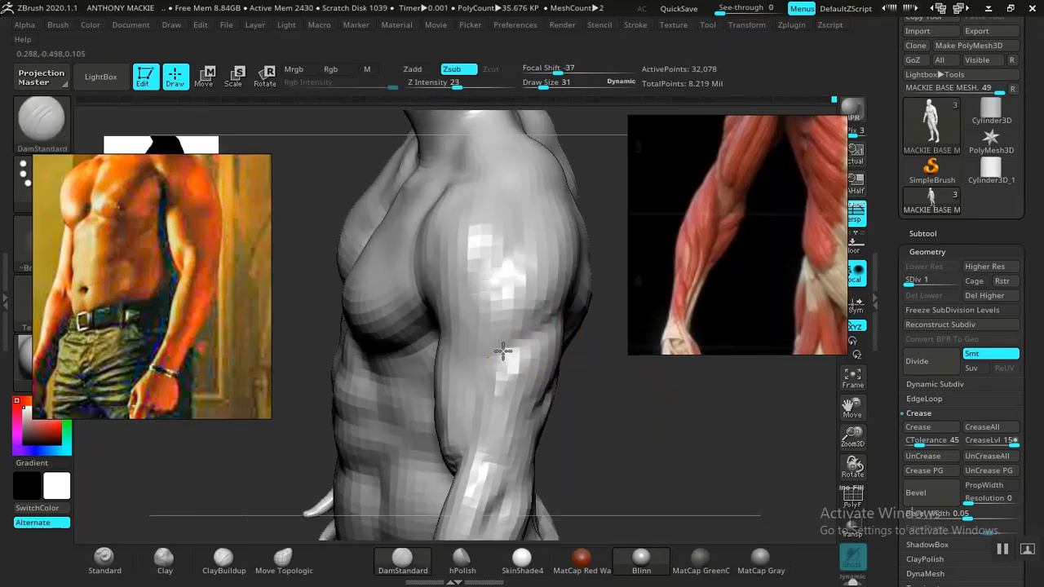
left_click_drag(652, 364, 578, 364)
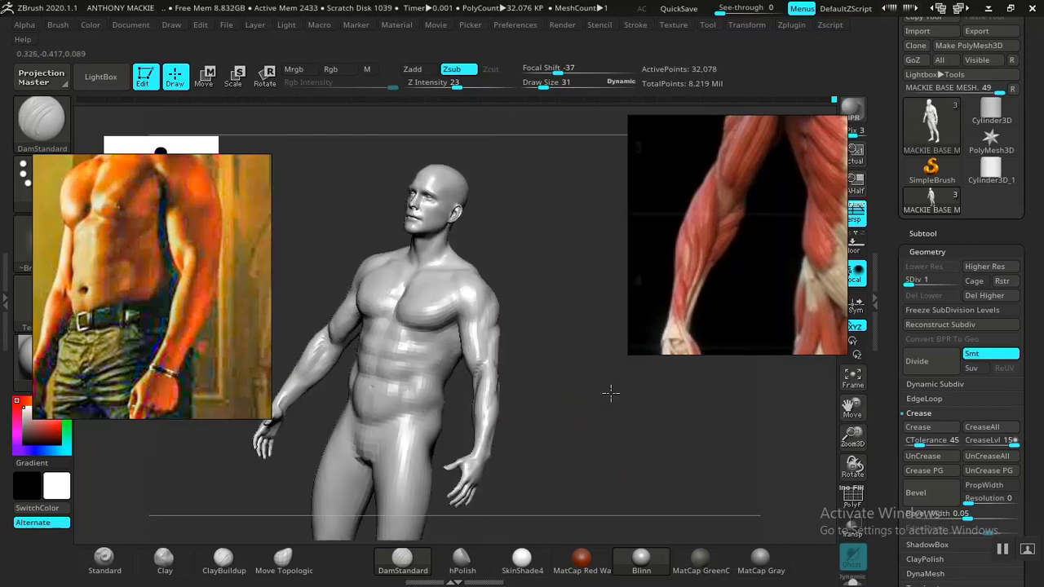
left_click_drag(611, 392, 627, 408)
mouse_move(601, 393)
left_mouse_down()
mouse_move(582, 373)
mouse_move(658, 455)
mouse_move(620, 384)
mouse_move(630, 422)
mouse_move(601, 463)
mouse_move(589, 444)
left_mouse_up()
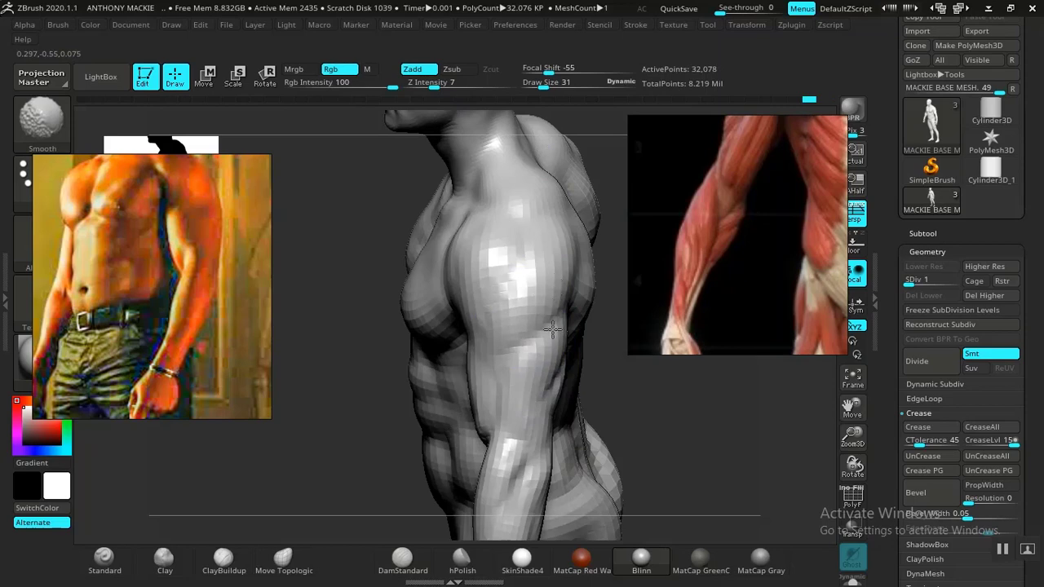
mouse_move(681, 424)
left_mouse_down()
mouse_move(645, 397)
mouse_move(401, 387)
mouse_move(412, 392)
mouse_move(552, 336)
left_mouse_up()
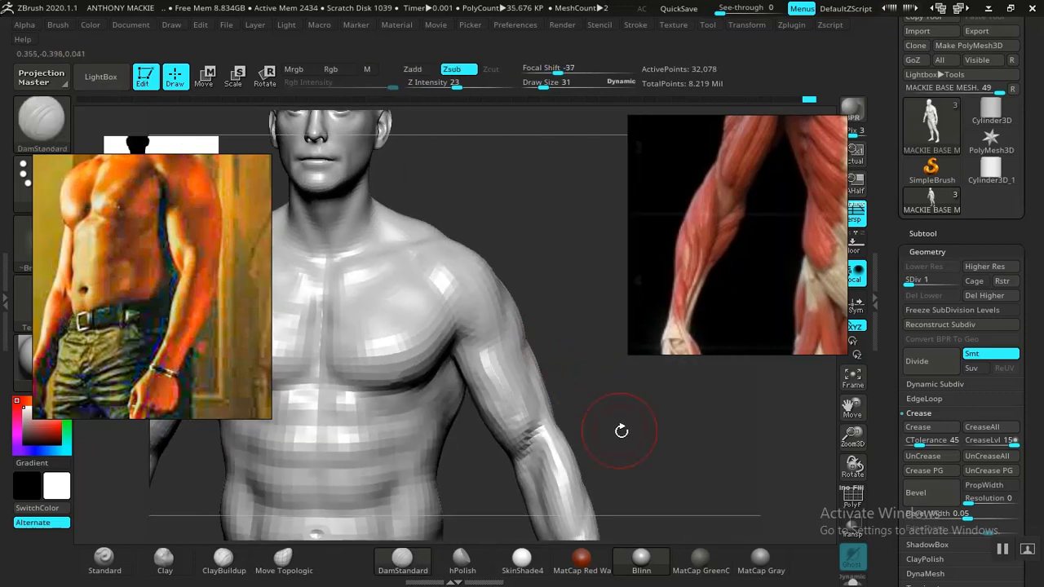
Step: Smooth the elbow, forearm and wrist surfaces at draw size 31, working from the front and rear
mouse_move(622, 431)
left_mouse_down("alt")
mouse_move(597, 343)
mouse_move(529, 284)
mouse_move(582, 196)
mouse_move(438, 224)
left_mouse_up("alt")
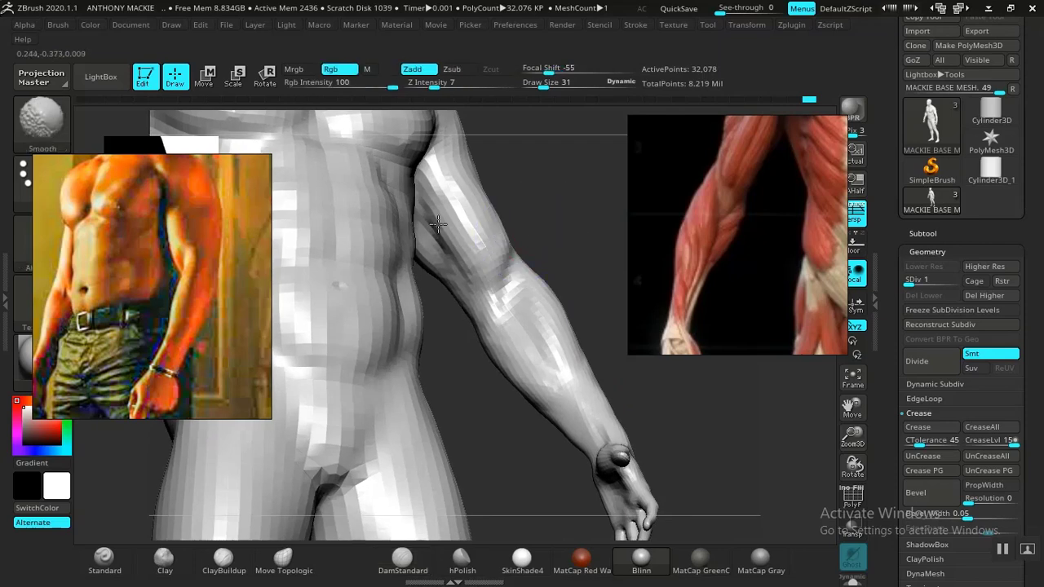
mouse_move(660, 395)
left_mouse_down()
mouse_move(655, 419)
mouse_move(661, 373)
mouse_move(654, 402)
mouse_move(603, 418)
mouse_move(587, 380)
left_mouse_up()
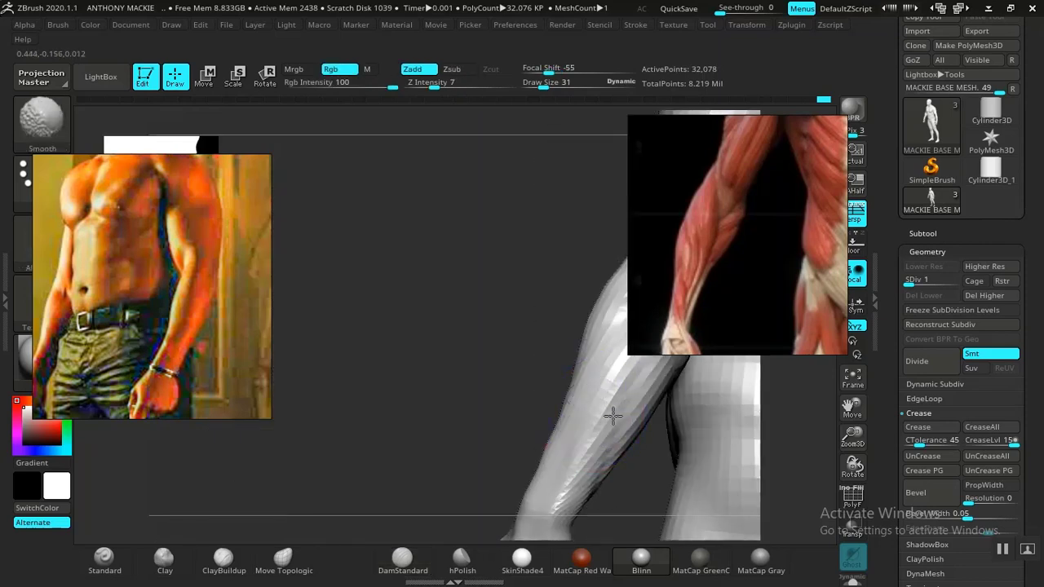
mouse_move(613, 416)
left_mouse_down()
mouse_move(359, 342)
mouse_move(461, 331)
mouse_move(499, 280)
left_mouse_up()
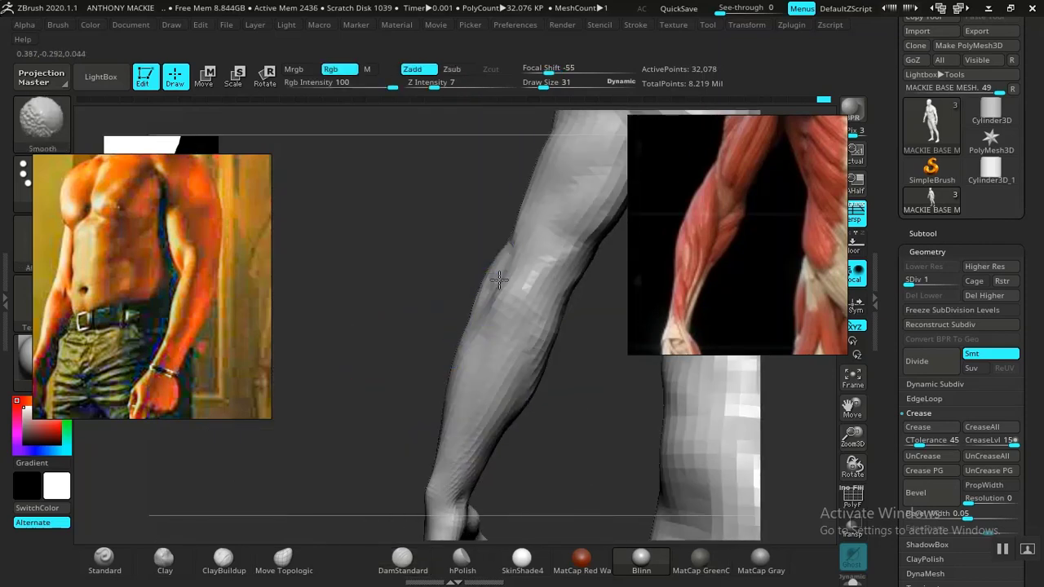
mouse_move(478, 383)
left_mouse_down()
mouse_move(490, 356)
mouse_move(534, 354)
mouse_move(611, 419)
mouse_move(536, 367)
mouse_move(576, 340)
mouse_move(512, 341)
left_mouse_up()
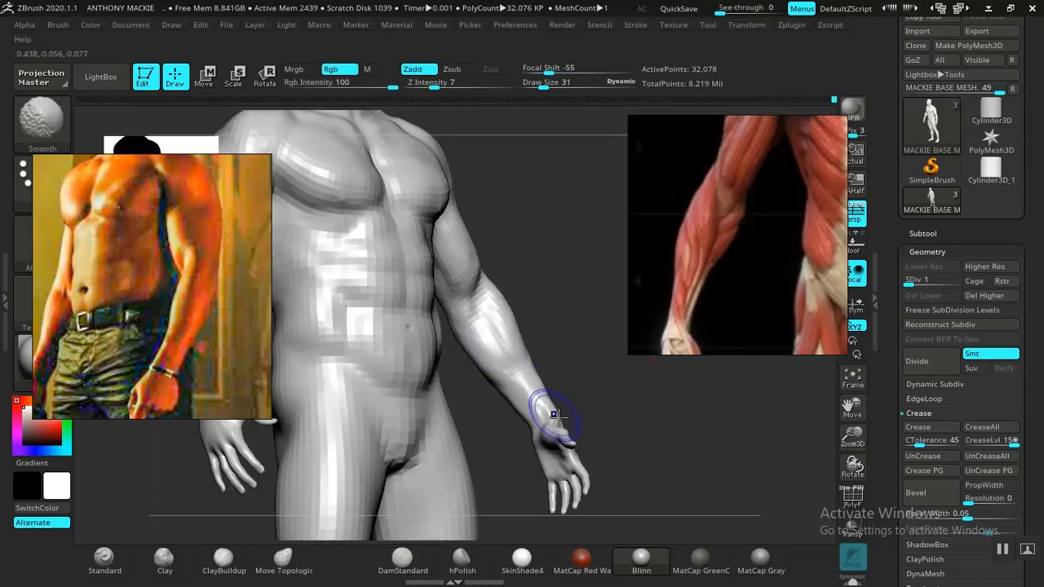
mouse_move(554, 415)
left_mouse_down()
mouse_move(664, 400)
mouse_move(641, 415)
mouse_move(662, 419)
mouse_move(622, 402)
mouse_move(634, 432)
mouse_move(620, 381)
left_mouse_up()
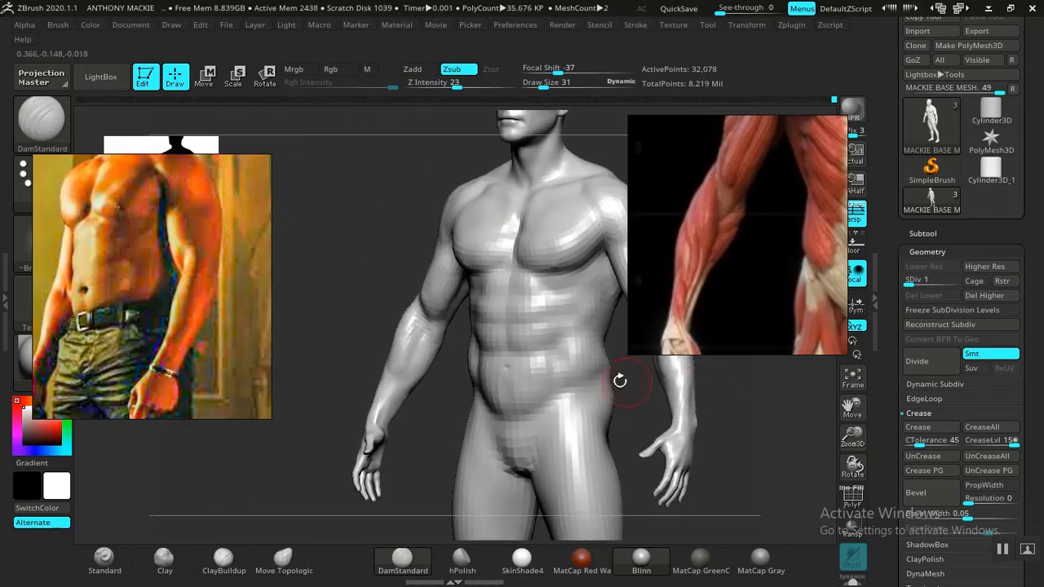
Step: Reduce the draw size to 24 and refine the forearm between the inner elbow and wrist, smoothing its surface
mouse_move(419, 416)
left_mouse_down()
mouse_move(513, 401)
mouse_move(436, 338)
mouse_move(447, 443)
left_mouse_up()
mouse_move(398, 386)
left_mouse_down()
mouse_move(496, 392)
mouse_move(498, 438)
mouse_move(373, 384)
mouse_move(510, 361)
mouse_move(531, 400)
mouse_move(480, 335)
mouse_move(378, 345)
mouse_move(422, 424)
left_mouse_up()
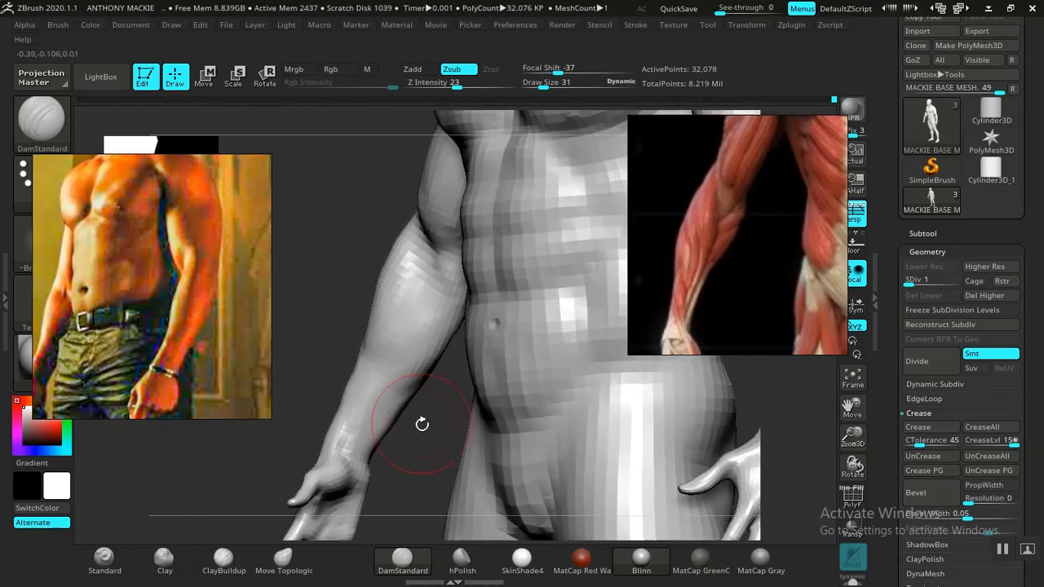
left_click_drag(313, 393, 473, 350)
key("space")
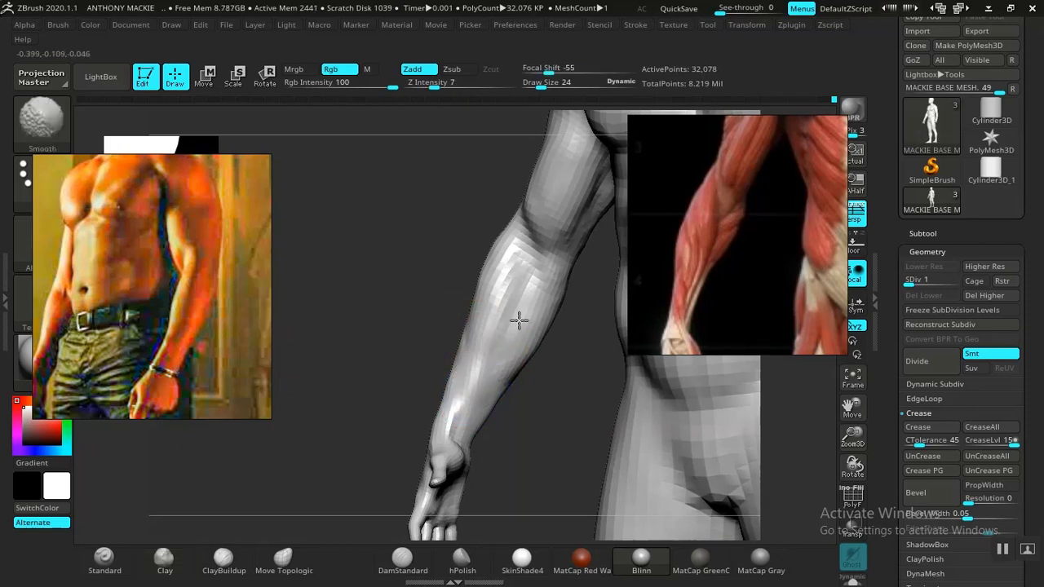
mouse_move(543, 447)
left_mouse_down()
mouse_move(522, 425)
mouse_move(593, 406)
mouse_move(578, 348)
mouse_move(602, 436)
mouse_move(637, 402)
mouse_move(505, 396)
mouse_move(506, 411)
mouse_move(597, 411)
mouse_move(531, 394)
mouse_move(640, 370)
mouse_move(677, 412)
mouse_move(710, 427)
mouse_move(643, 424)
mouse_move(682, 424)
left_mouse_up()
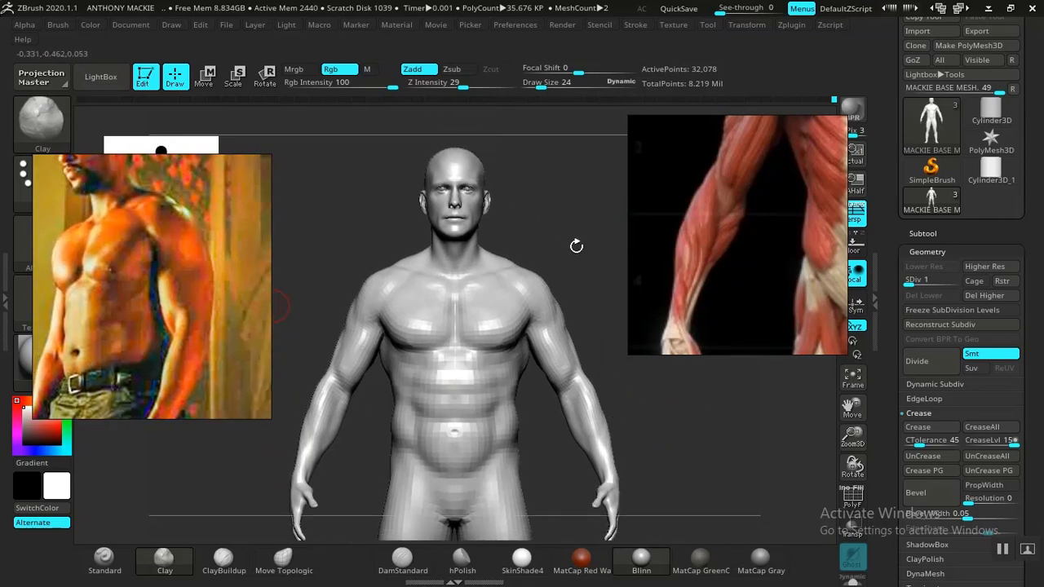
Step: Sharpen the deltoid and outer upper-arm muscle separations with DamStandard at draw size 24, comparing them with the muscle reference
mouse_move(576, 246)
left_mouse_down()
mouse_move(491, 242)
mouse_move(466, 354)
mouse_move(527, 352)
mouse_move(459, 354)
mouse_move(459, 319)
mouse_move(598, 301)
mouse_move(550, 238)
mouse_move(588, 238)
mouse_move(563, 249)
mouse_move(636, 252)
mouse_move(487, 281)
mouse_move(668, 407)
mouse_move(560, 381)
mouse_move(562, 401)
mouse_move(584, 409)
left_mouse_up()
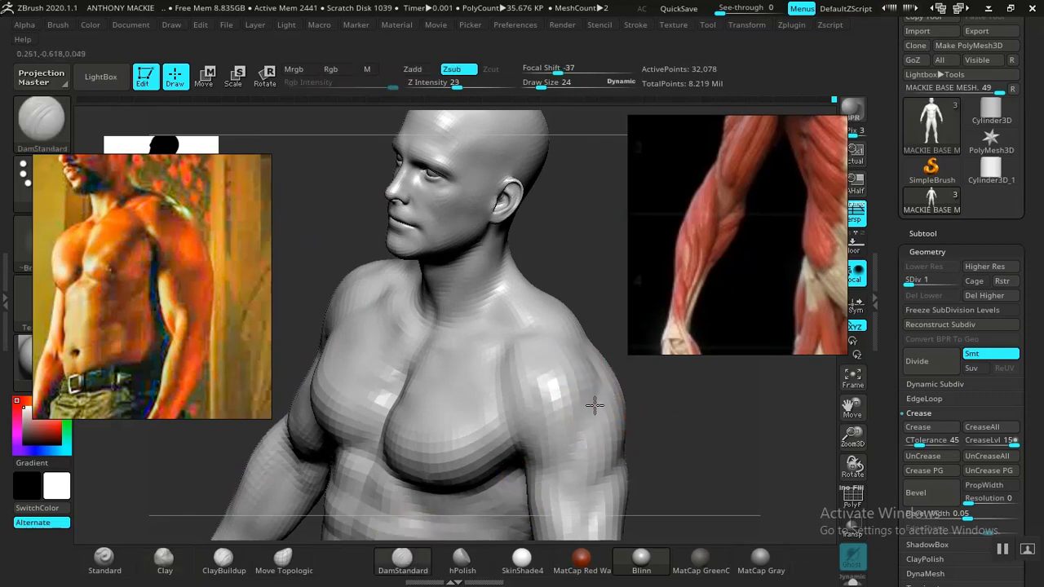
mouse_move(673, 454)
left_mouse_down()
mouse_move(699, 413)
mouse_move(664, 450)
mouse_move(606, 401)
mouse_move(601, 340)
mouse_move(622, 410)
mouse_move(659, 409)
mouse_move(657, 422)
mouse_move(625, 415)
mouse_move(631, 442)
mouse_move(664, 378)
left_mouse_up()
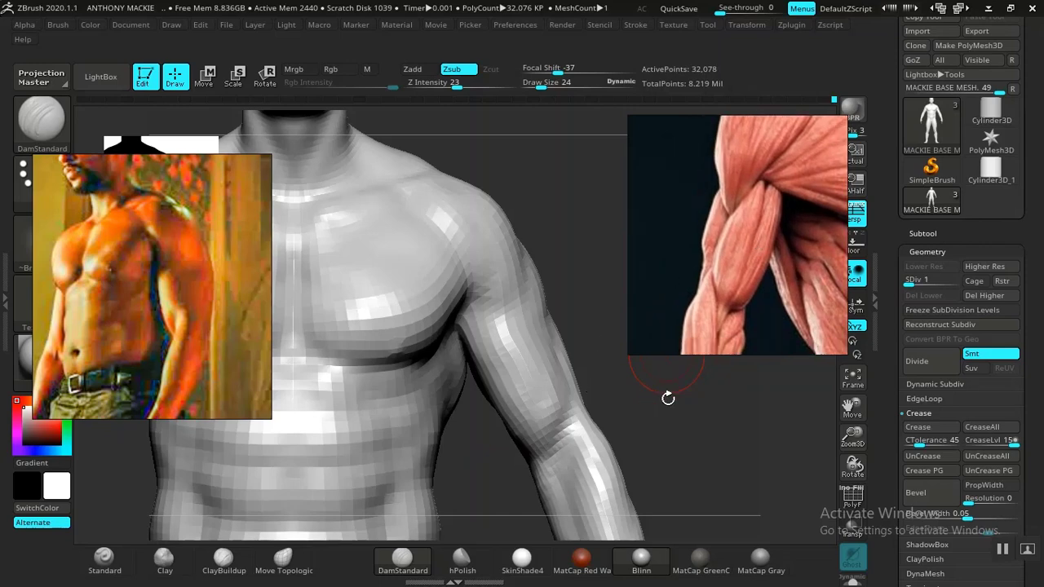
mouse_move(680, 411)
left_mouse_down()
mouse_move(648, 419)
mouse_move(665, 426)
mouse_move(625, 443)
mouse_move(593, 447)
mouse_move(739, 440)
mouse_move(701, 411)
mouse_move(712, 459)
mouse_move(725, 464)
mouse_move(617, 394)
mouse_move(664, 459)
mouse_move(660, 438)
mouse_move(350, 380)
mouse_move(387, 400)
mouse_move(503, 374)
left_mouse_up()
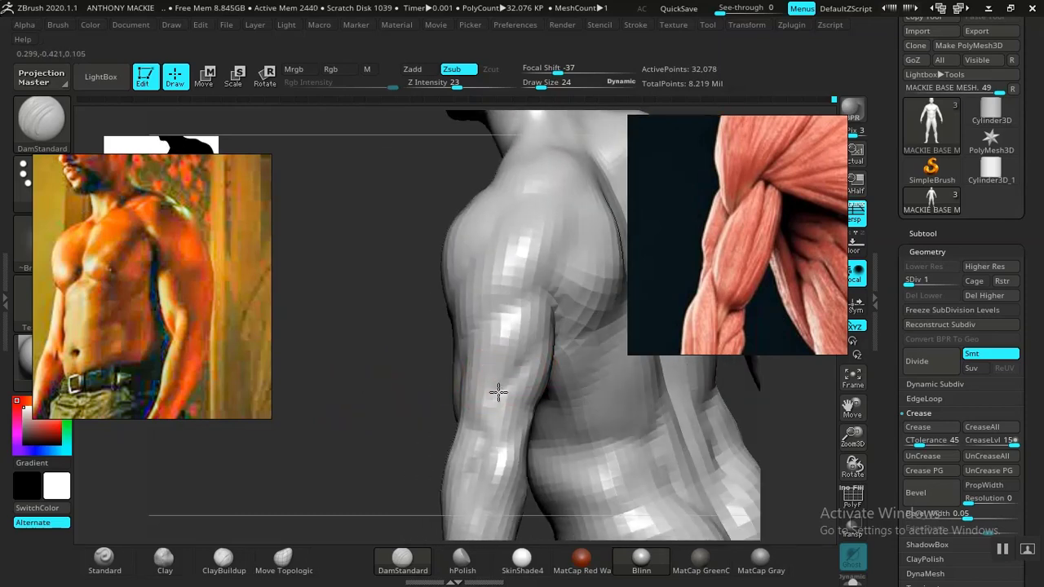
left_click_drag(442, 418, 497, 395)
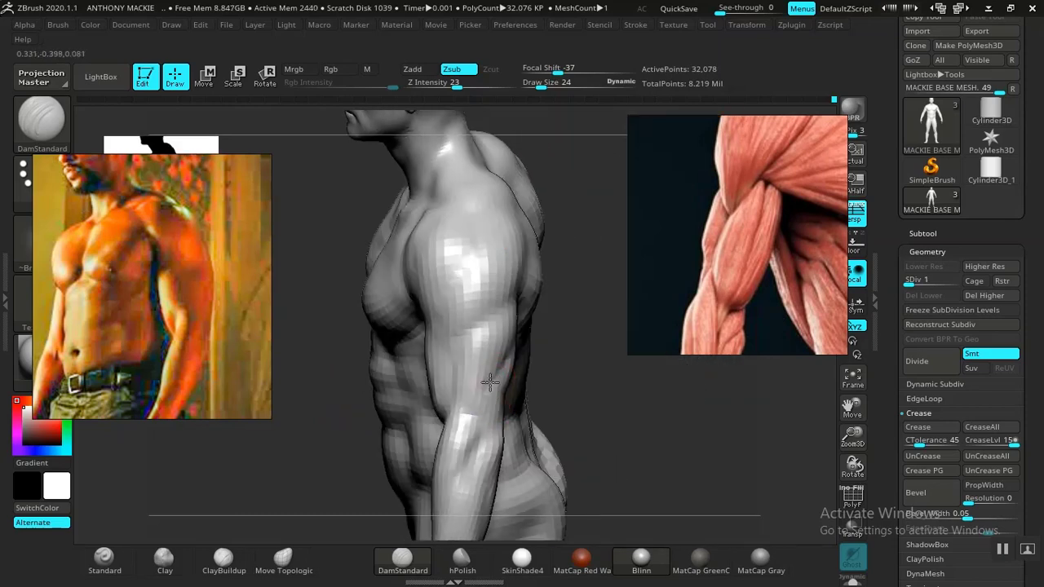
mouse_move(603, 409)
left_mouse_down()
mouse_move(657, 416)
mouse_move(601, 443)
mouse_move(612, 433)
mouse_move(462, 355)
left_mouse_up()
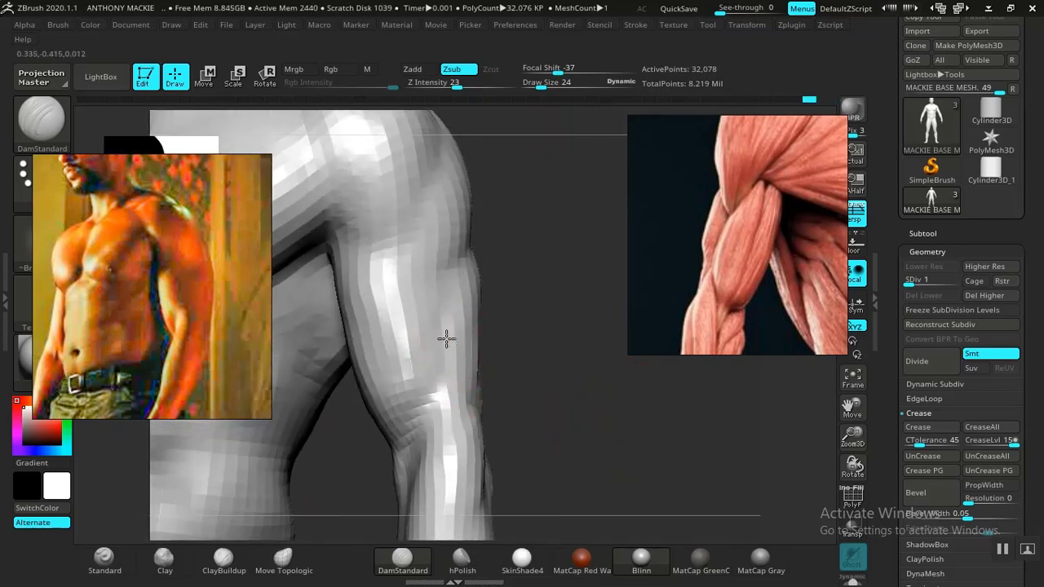
mouse_move(532, 403)
left_mouse_down()
mouse_move(589, 435)
mouse_move(514, 395)
left_mouse_up()
left_click_drag(596, 372, 641, 316, "alt")
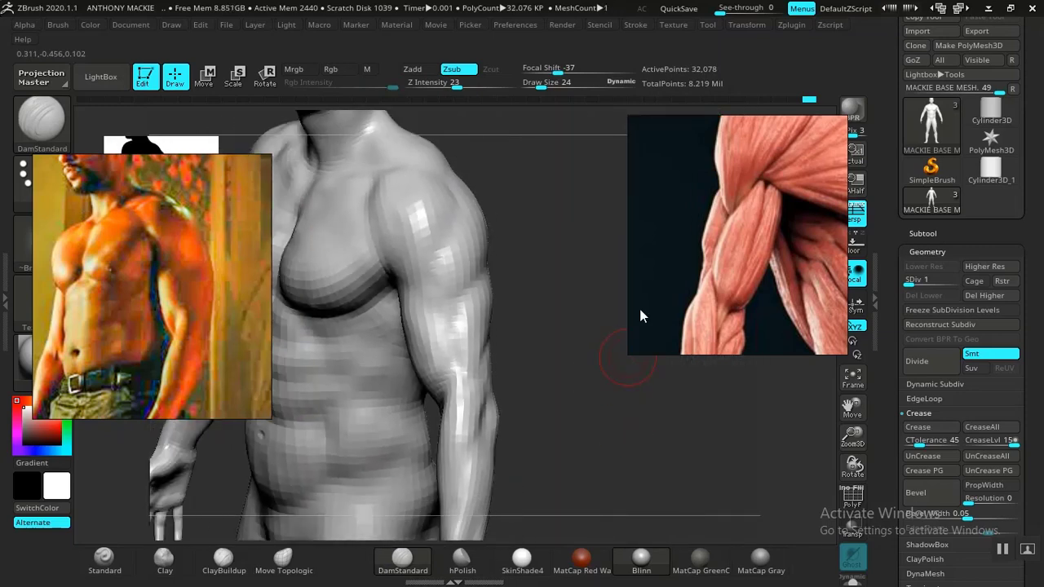
Step: Browse the reference board and examine the shoulder and arm muscles of the red anatomical figure
scroll(688, 217, "down", 8)
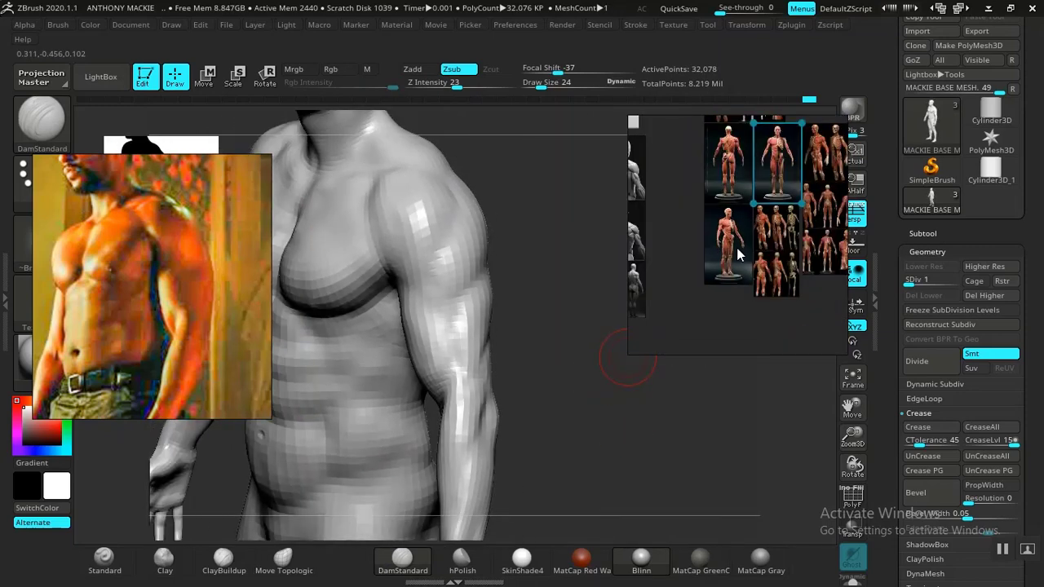
middle_click_drag(748, 243, 752, 258)
middle_click_drag(730, 182, 802, 248)
scroll(719, 243, "up", 5)
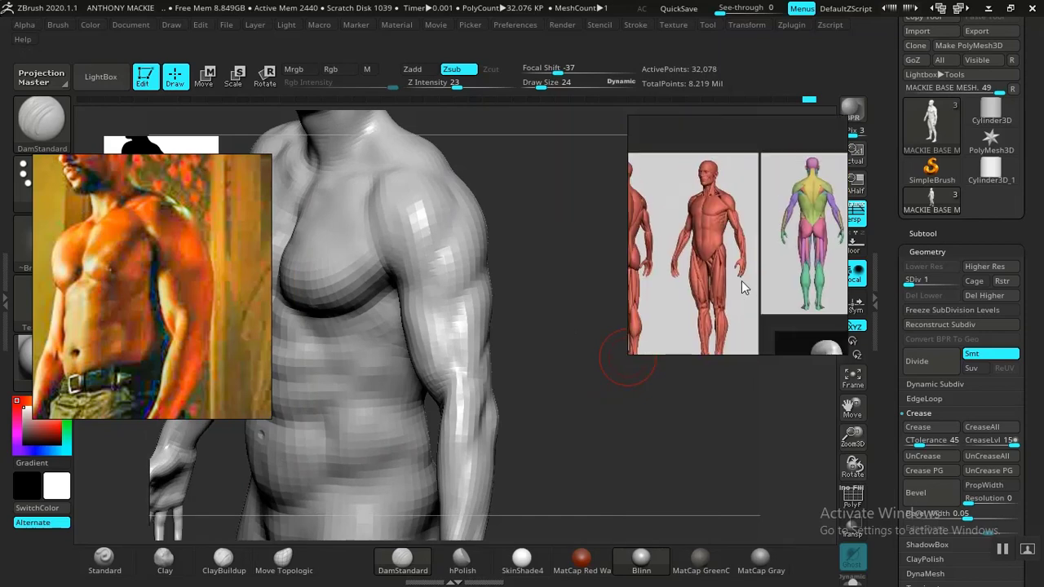
scroll(718, 269, "up", 3)
scroll(715, 256, "down", 3)
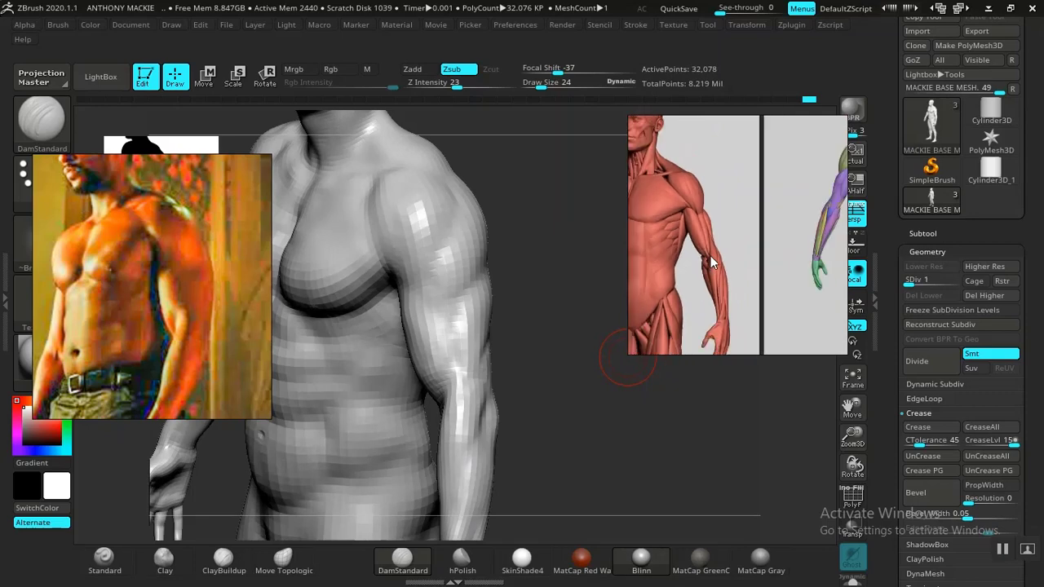
scroll(711, 255, "down", 3)
scroll(721, 254, "up", 3)
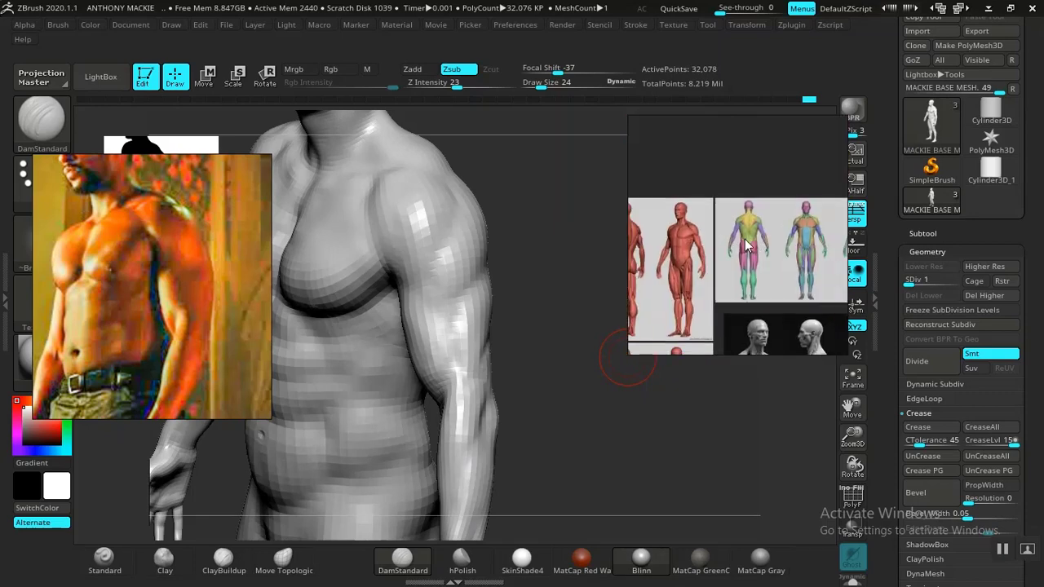
Step: Examine the colour-coded muscle figures from front and back, closing in on the purple triceps of the back view
scroll(723, 254, "up", 5)
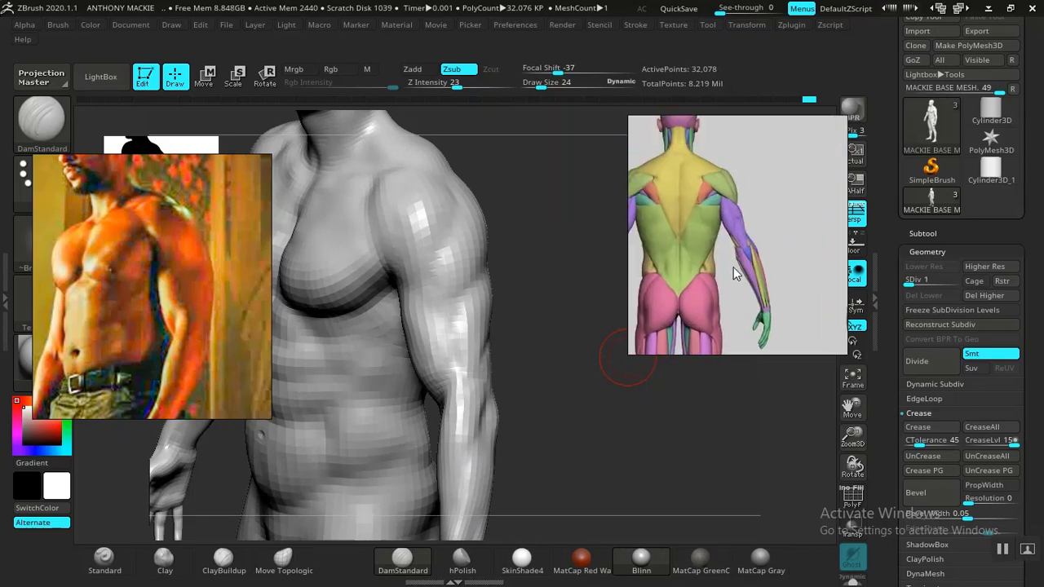
scroll(754, 266, "up", 5)
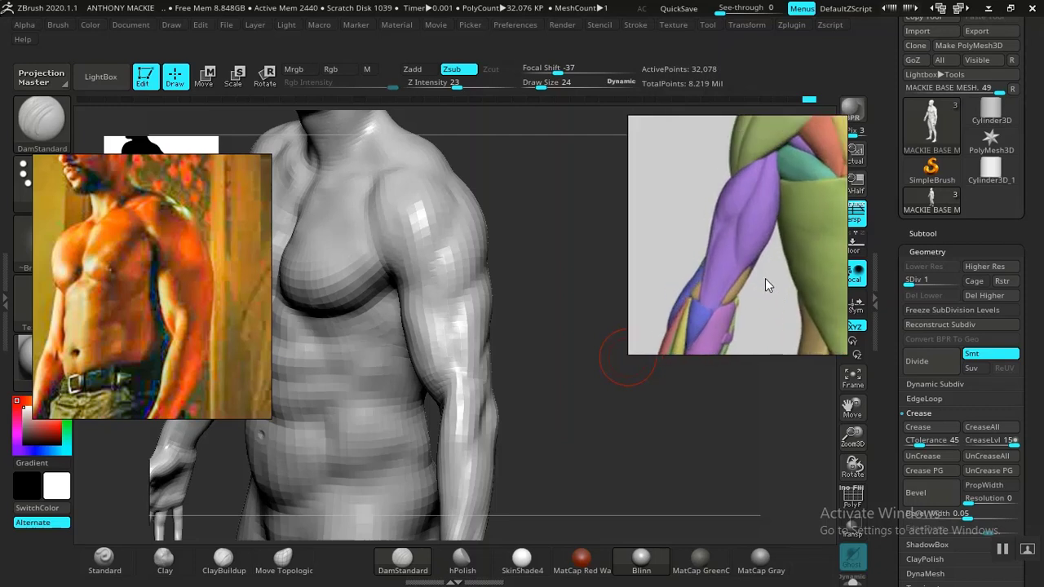
scroll(728, 290, "down", 2)
middle_click_drag(729, 290, 634, 252)
scroll(676, 269, "down", 4)
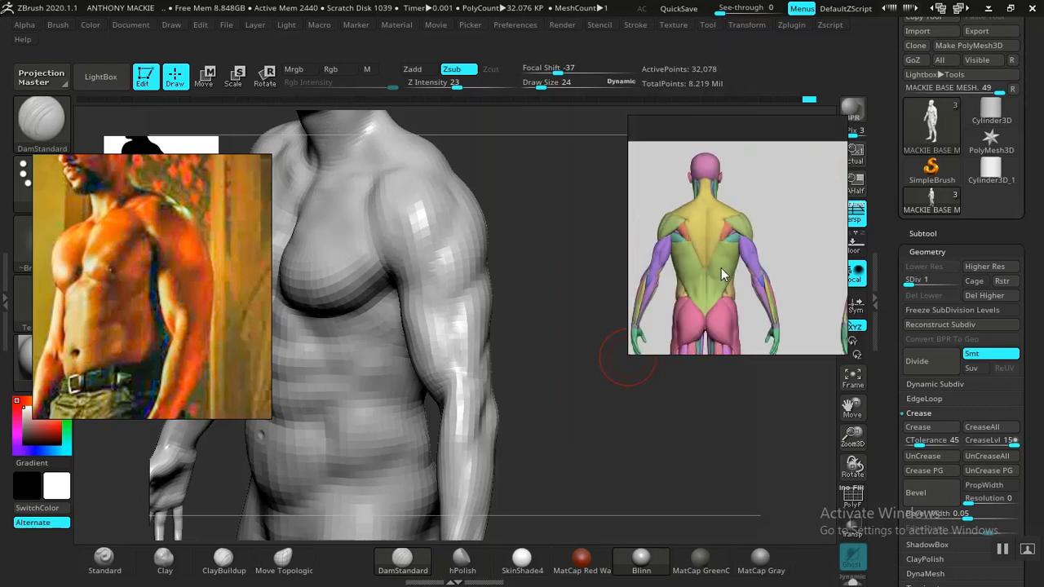
middle_click_drag(811, 272, 699, 234)
middle_click_drag(843, 234, 656, 240)
middle_click_drag(770, 223, 656, 231)
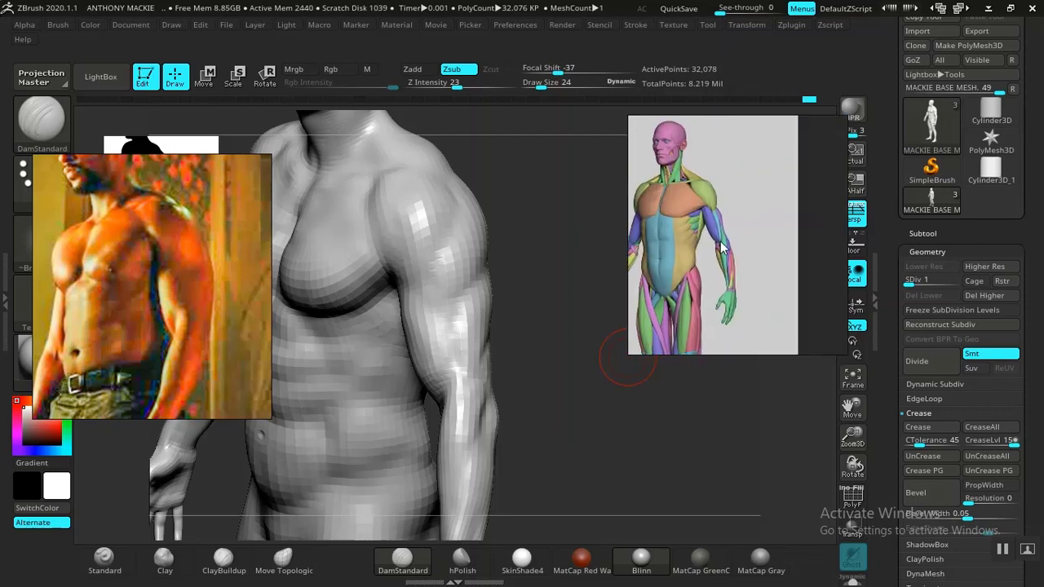
scroll(711, 248, "down", 2)
middle_click_drag(706, 253, 795, 245)
middle_click_drag(678, 245, 769, 252)
scroll(767, 253, "up", 6)
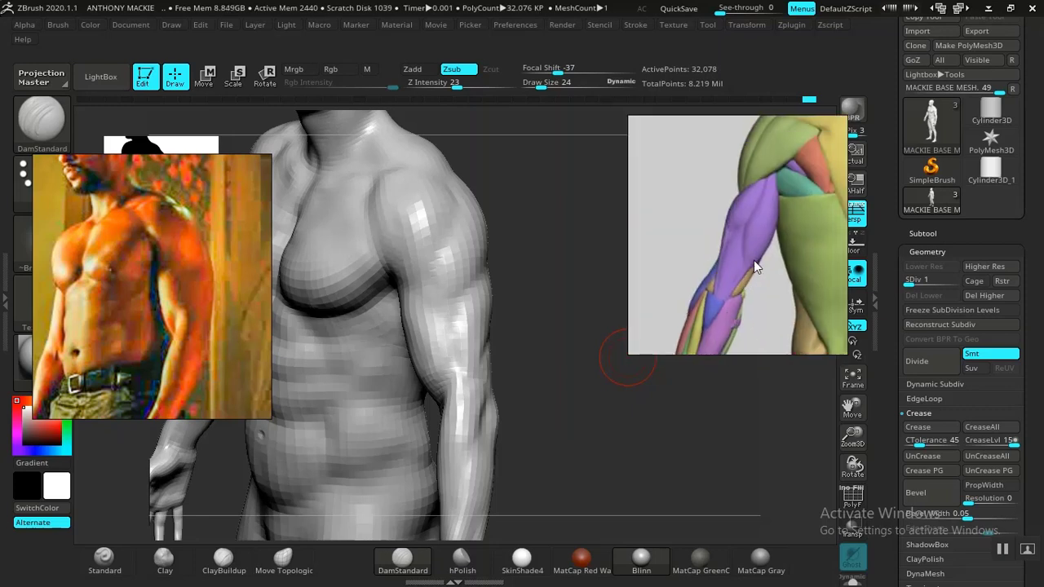
scroll(738, 283, "up", 2)
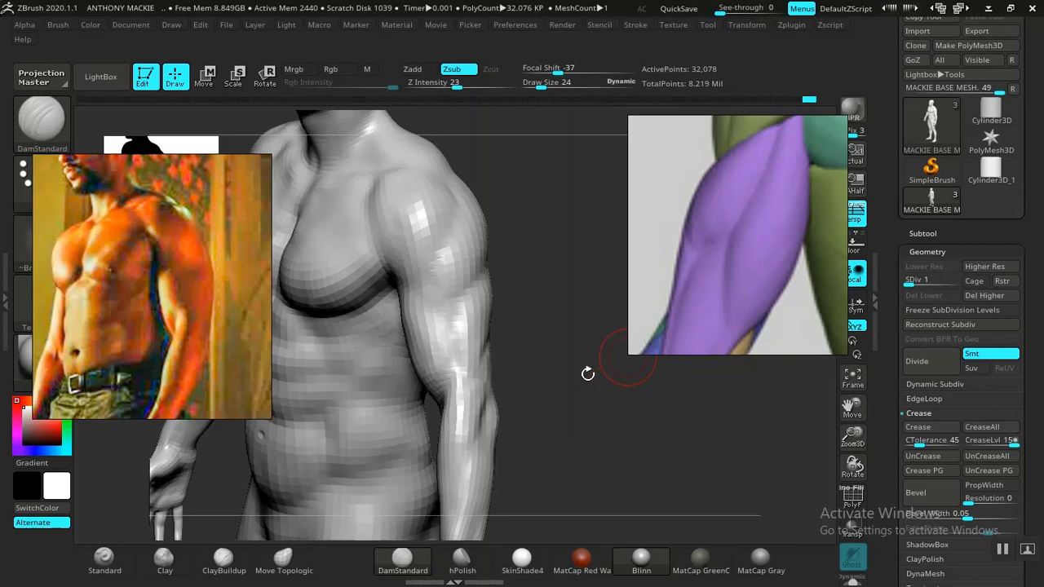
Step: Carve the muscle separations of the triceps and outer upper arm with DamStandard at draw size 24, following the purple triceps reference
left_click_drag(587, 381, 490, 371)
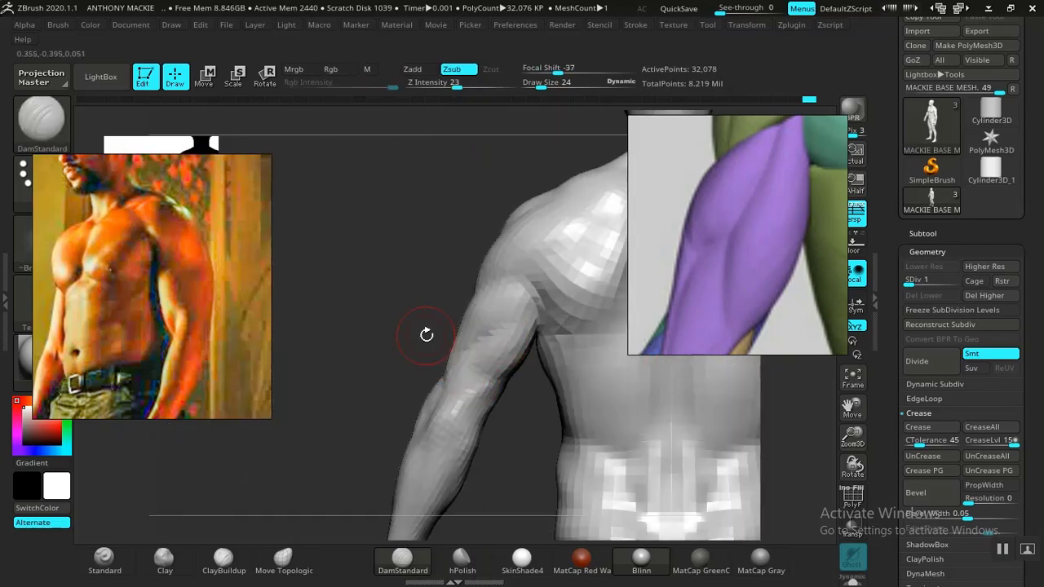
mouse_move(364, 306)
left_mouse_down()
mouse_move(354, 326)
mouse_move(380, 283)
mouse_move(390, 334)
mouse_move(368, 319)
mouse_move(394, 378)
mouse_move(344, 280)
mouse_move(389, 299)
mouse_move(364, 302)
mouse_move(367, 319)
mouse_move(408, 298)
mouse_move(347, 314)
mouse_move(450, 332)
left_mouse_up()
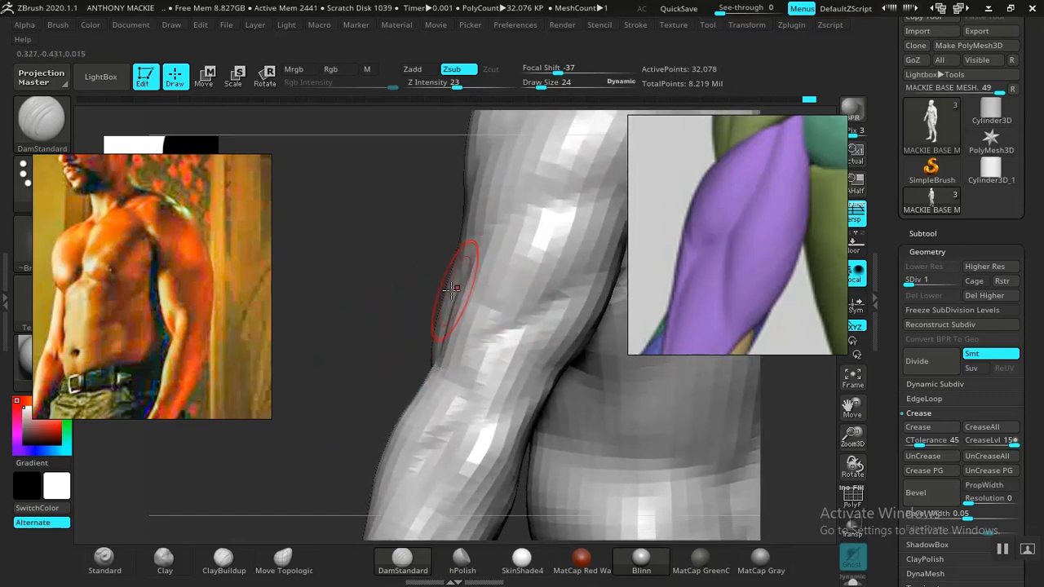
left_click_drag(451, 289, 565, 357)
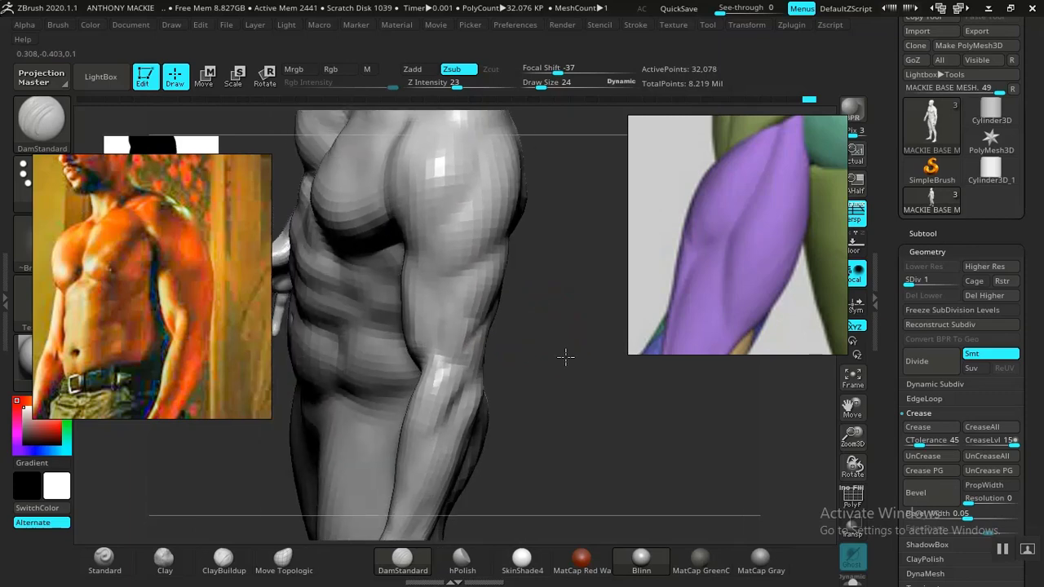
right_click_drag(566, 357, 578, 371, "ctrl")
left_click_drag(564, 334, 485, 334)
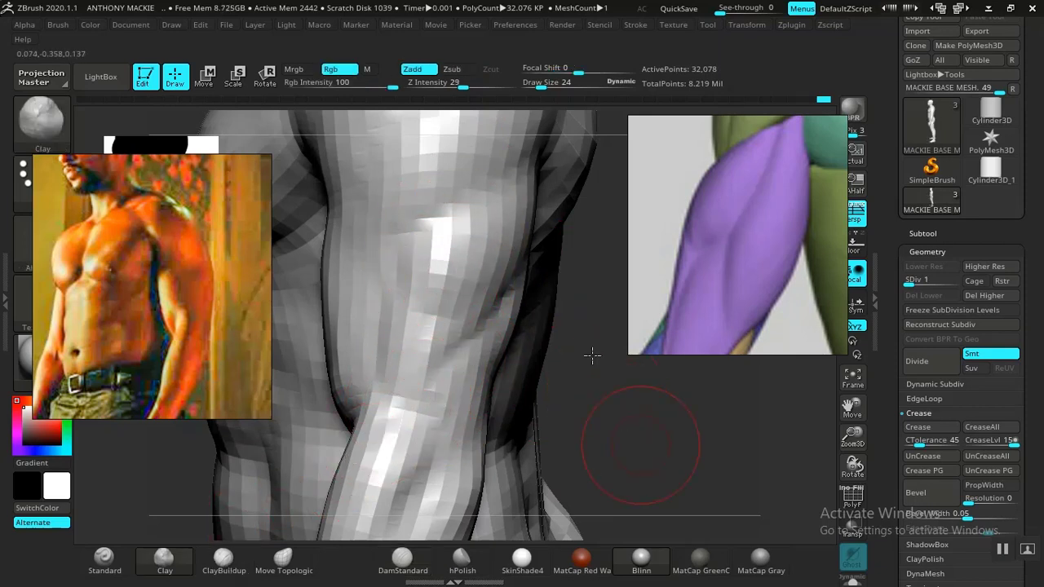
Step: Build up the triceps and the area above the elbow with Clay at draw size 24, smoothing the back of the upper arm
mouse_move(592, 355)
left_mouse_down("alt")
mouse_move(566, 327)
mouse_move(601, 450)
mouse_move(620, 367)
mouse_move(562, 332)
mouse_move(551, 384)
mouse_move(536, 382)
left_mouse_up("alt")
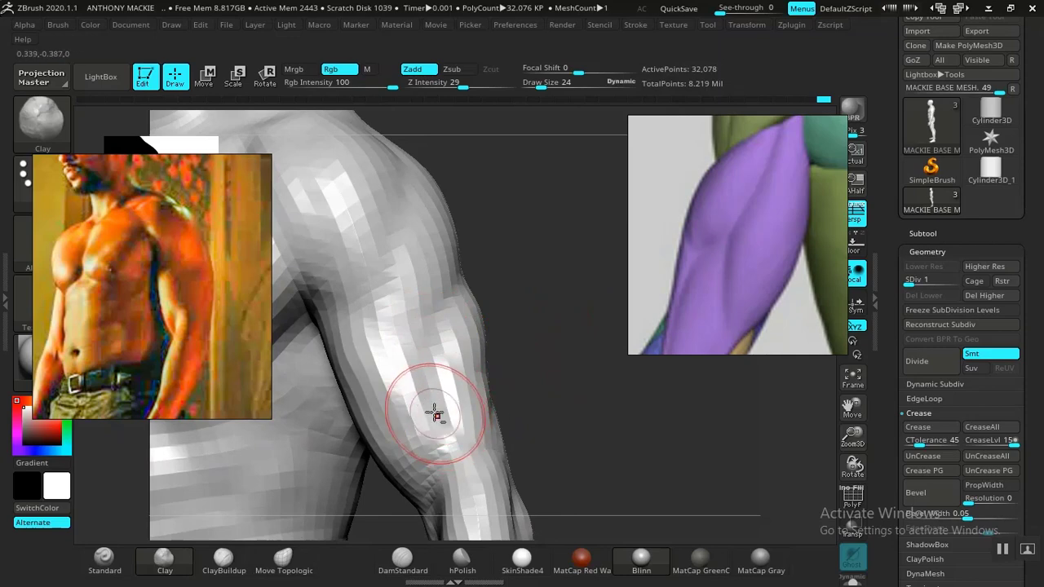
mouse_move(535, 341)
left_mouse_down()
mouse_move(460, 347)
mouse_move(571, 327)
left_mouse_up()
mouse_move(583, 411)
left_mouse_down("alt")
mouse_move(492, 285)
mouse_move(521, 335)
mouse_move(531, 318)
mouse_move(594, 406)
mouse_move(623, 413)
mouse_move(564, 404)
left_mouse_up("alt")
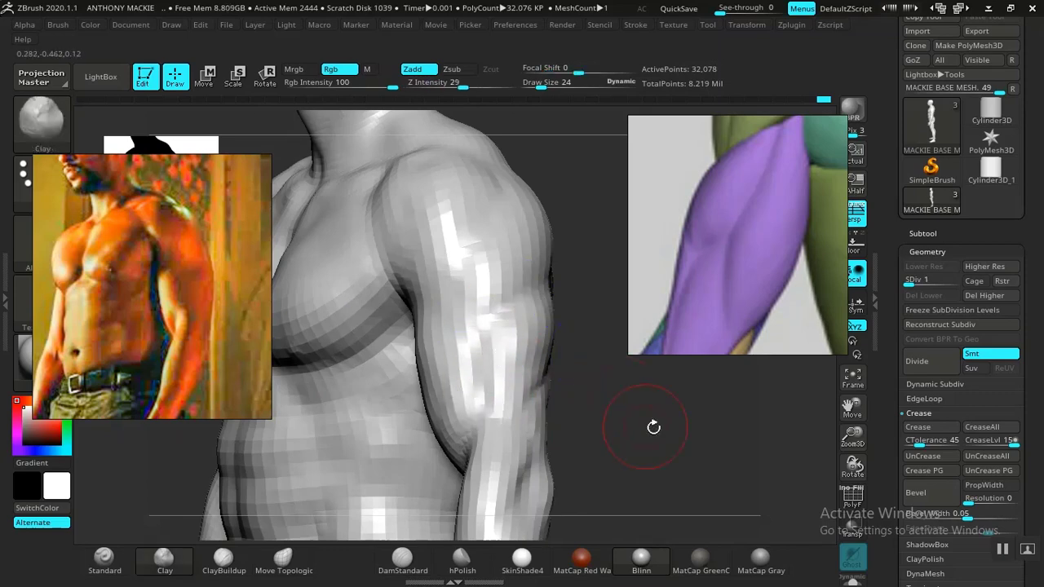
mouse_move(654, 427)
left_mouse_down()
mouse_move(459, 319)
mouse_move(543, 408)
mouse_move(539, 387)
mouse_move(533, 417)
mouse_move(566, 433)
mouse_move(444, 327)
mouse_move(384, 247)
mouse_move(396, 280)
mouse_move(531, 410)
mouse_move(522, 437)
mouse_move(493, 420)
left_mouse_up()
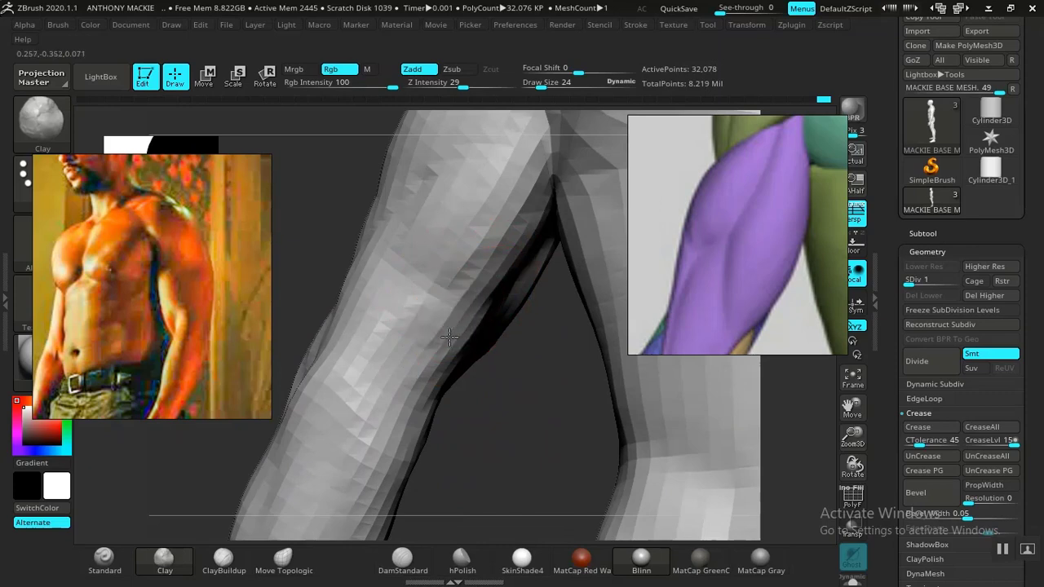
left_click_drag(513, 372, 507, 357)
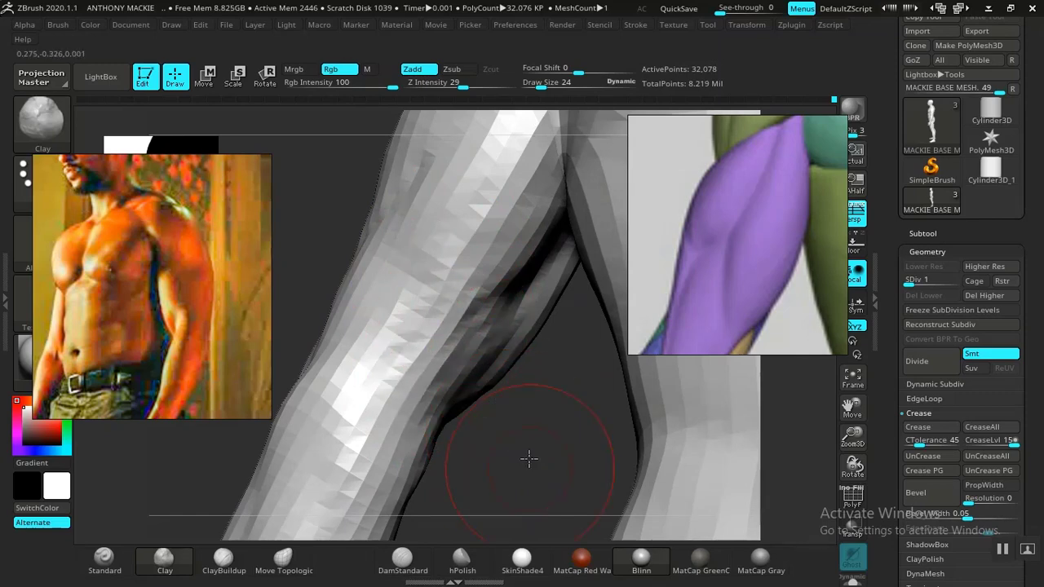
mouse_move(528, 458)
left_mouse_down("alt")
mouse_move(394, 302)
mouse_move(436, 327)
mouse_move(411, 283)
mouse_move(460, 435)
mouse_move(462, 364)
mouse_move(443, 368)
mouse_move(463, 349)
mouse_move(422, 275)
left_mouse_up("alt")
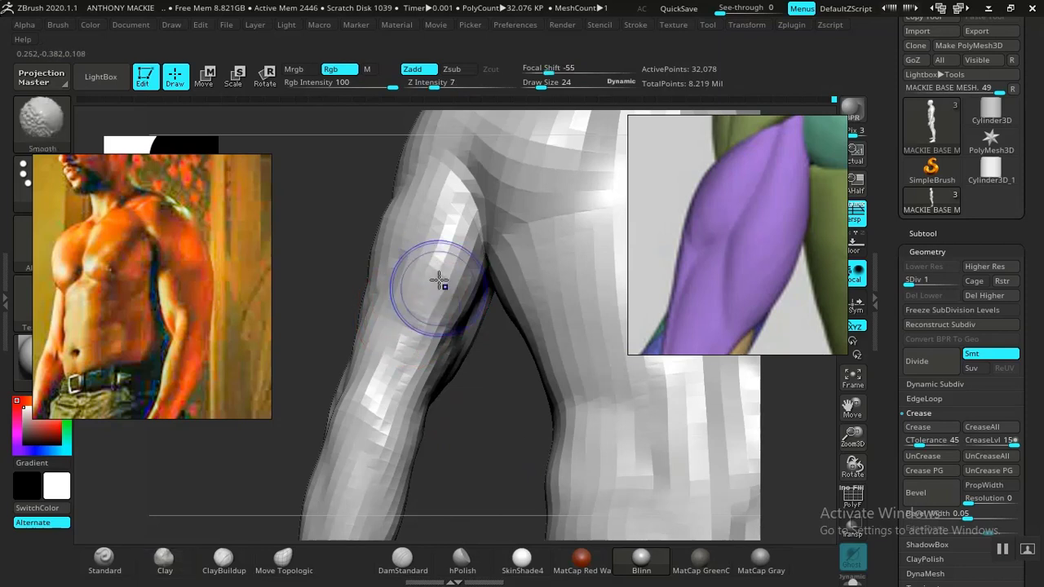
left_click_drag(458, 451, 454, 390, "alt")
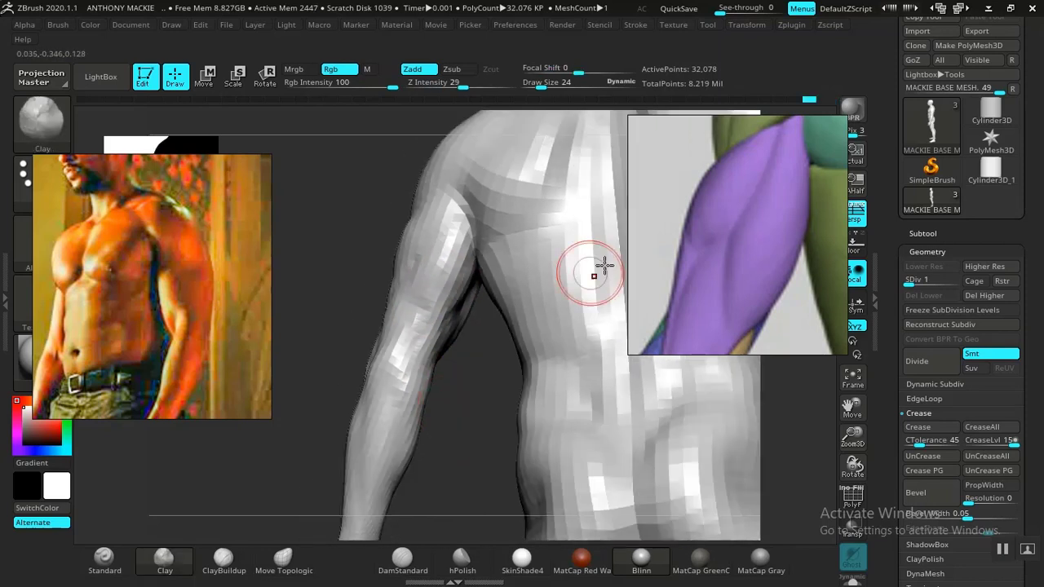
Step: Bring the elbow and upper forearm into view in the muscle reference and define the elbow's bony forms with DamStandard
middle_click_drag(724, 284, 801, 205)
middle_click_drag(756, 262, 650, 317)
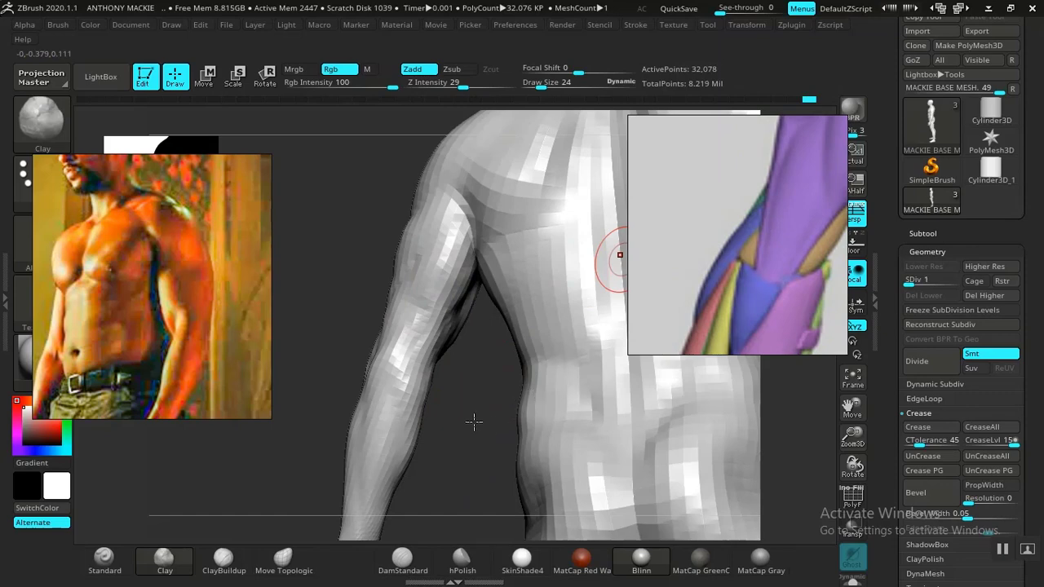
left_click_drag(474, 422, 447, 461)
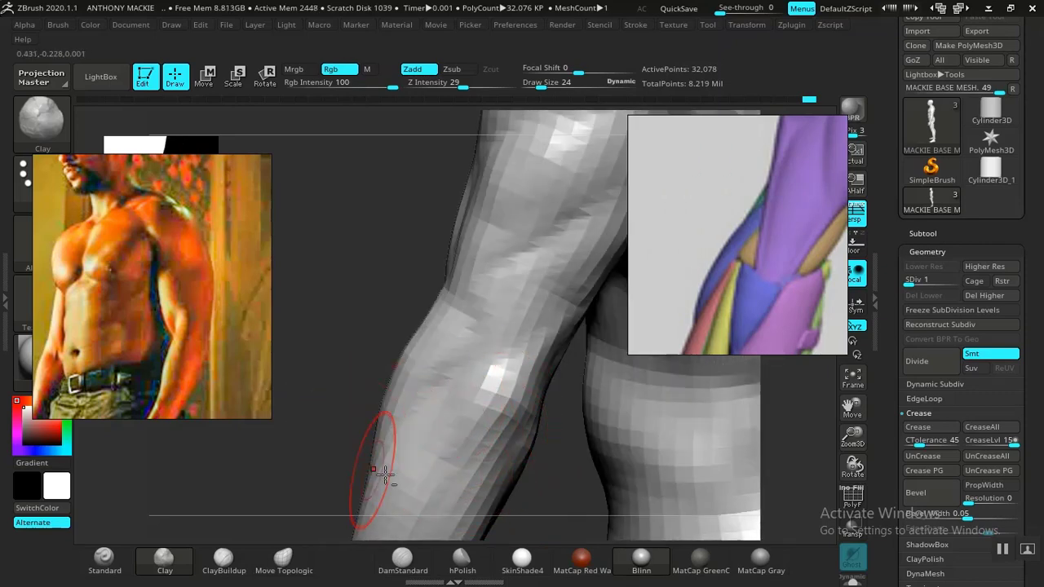
left_click(404, 557)
mouse_move(350, 457)
left_mouse_down()
mouse_move(326, 384)
mouse_move(300, 375)
left_mouse_up()
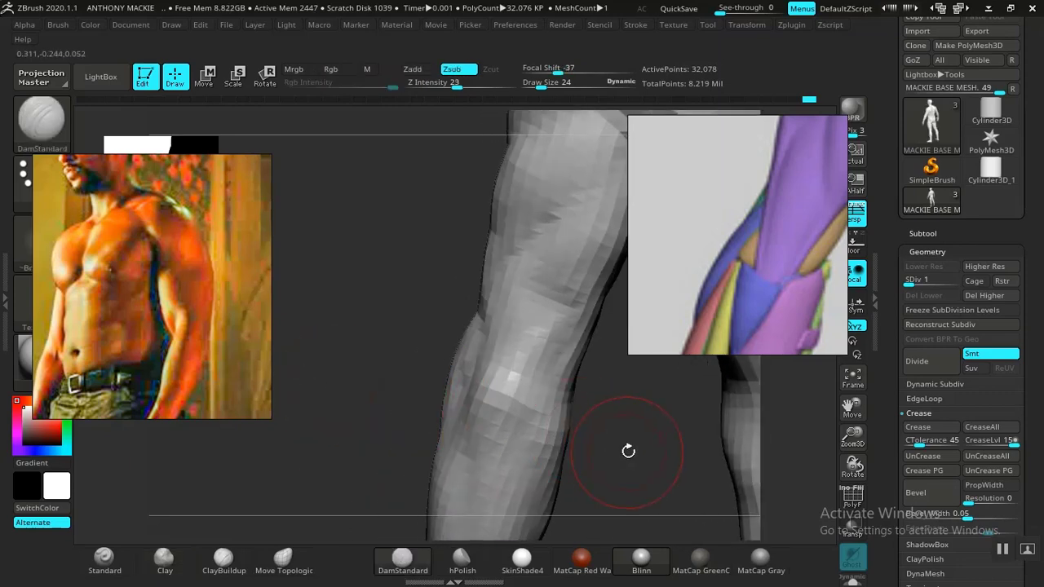
left_click_drag(628, 451, 453, 336)
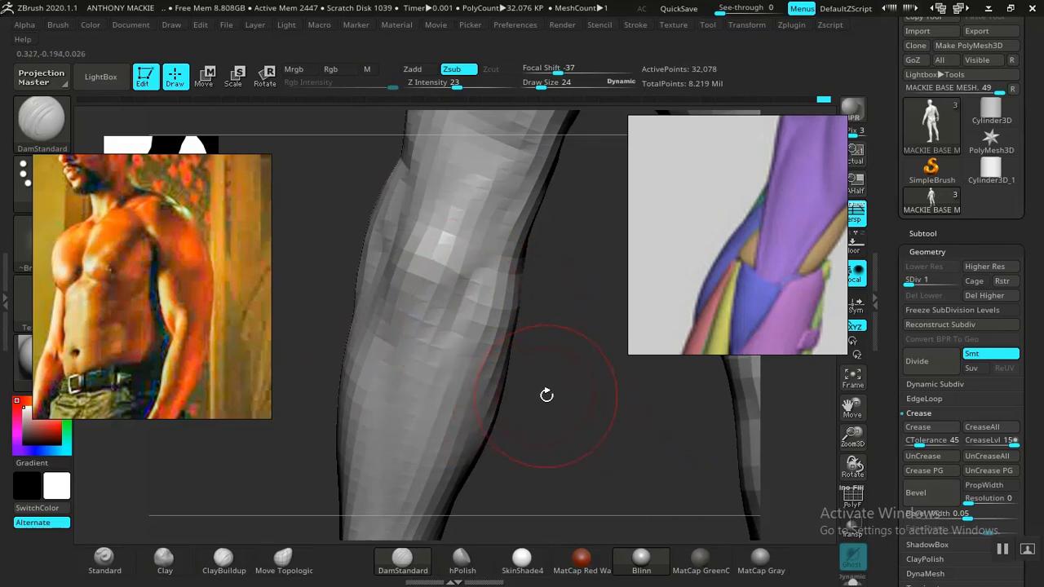
left_click_drag(546, 394, 455, 327)
left_click_drag(459, 475, 443, 310)
Step: Add volume along the forearm toward the wrist with Clay and smooth the bony bump at the wrist
mouse_move(488, 405)
left_mouse_down("alt")
mouse_move(366, 361)
mouse_move(518, 340)
mouse_move(578, 413)
mouse_move(485, 321)
mouse_move(373, 345)
mouse_move(527, 366)
mouse_move(593, 354)
mouse_move(576, 359)
mouse_move(563, 389)
mouse_move(447, 408)
mouse_move(541, 400)
mouse_move(576, 431)
mouse_move(552, 329)
mouse_move(522, 394)
left_mouse_up("alt")
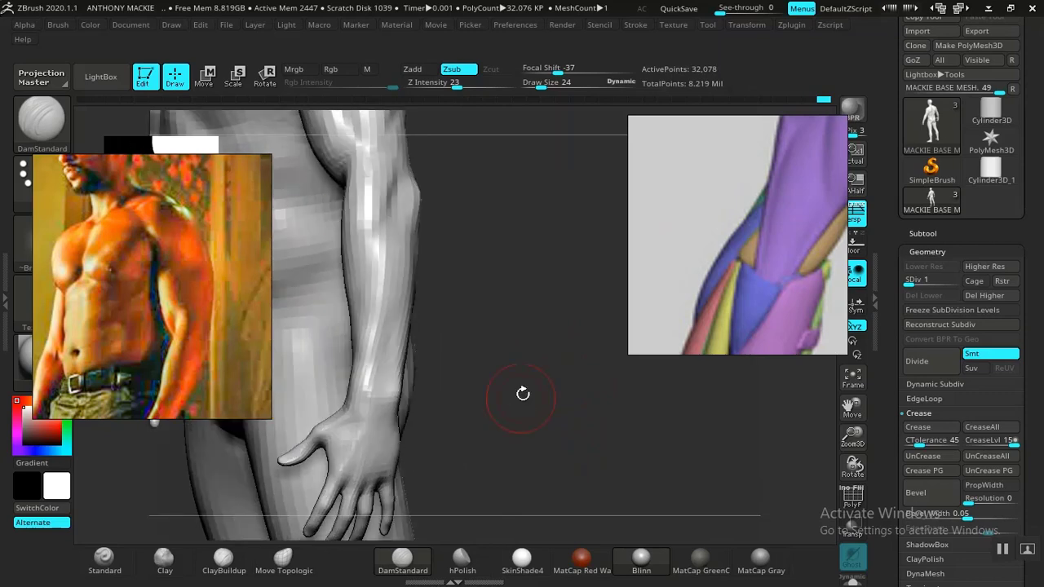
left_click_drag(571, 348, 558, 381)
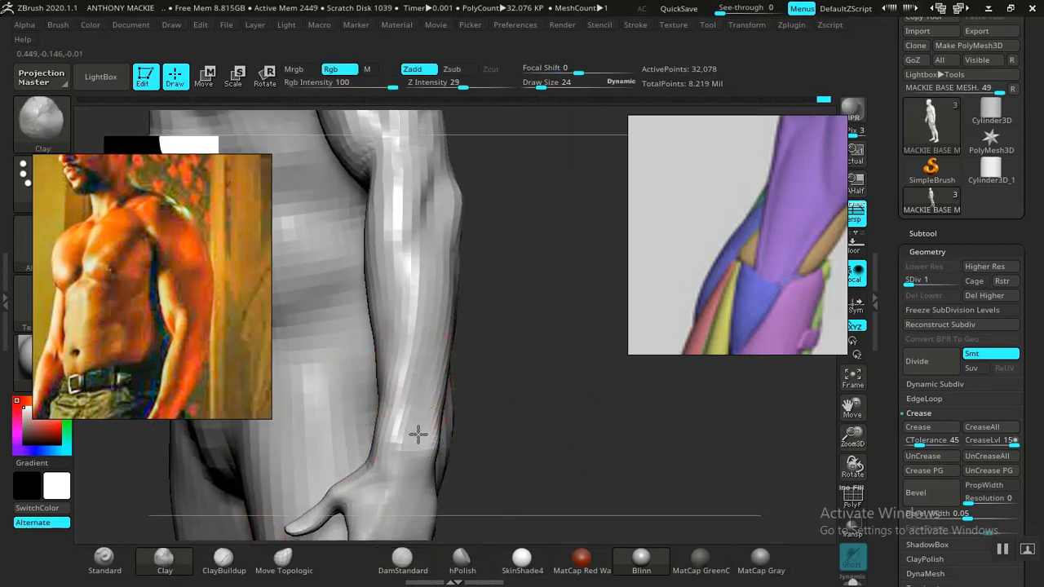
left_click_drag(520, 429, 618, 389)
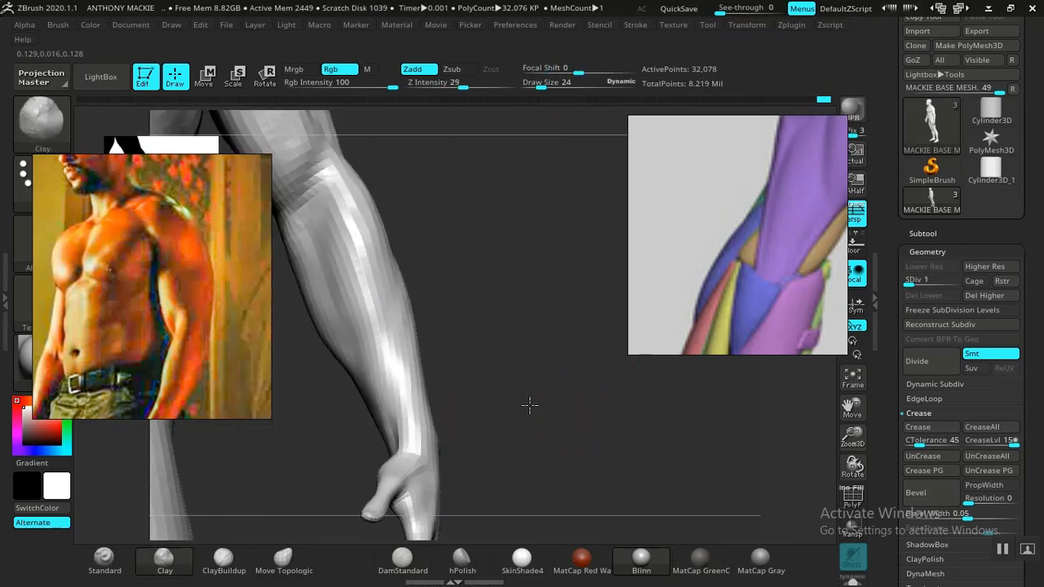
mouse_move(529, 405)
left_mouse_down()
mouse_move(466, 288)
mouse_move(527, 411)
mouse_move(491, 411)
mouse_move(560, 452)
mouse_move(394, 361)
mouse_move(460, 465)
mouse_move(576, 433)
mouse_move(502, 403)
left_mouse_up()
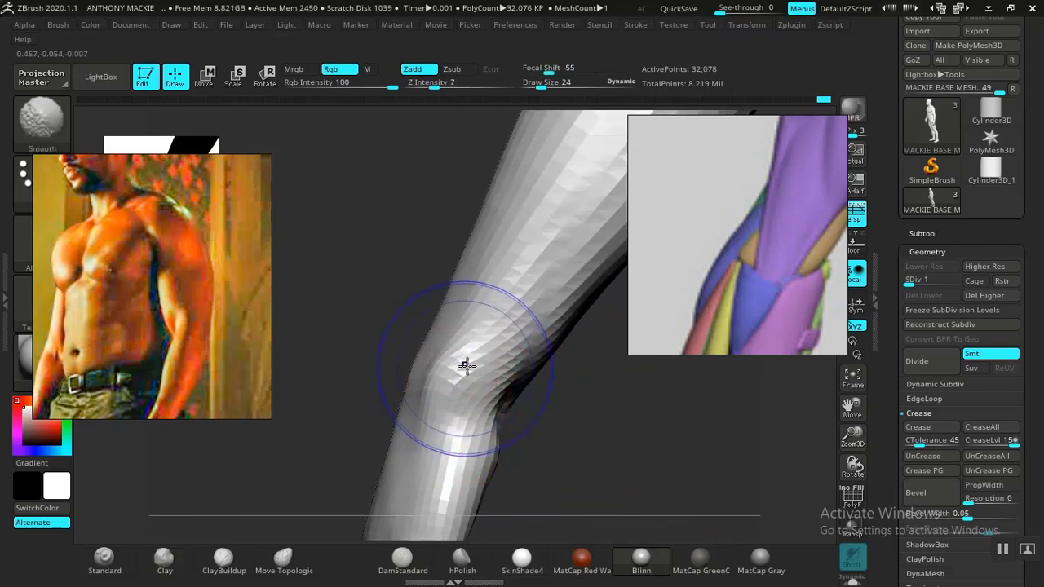
mouse_move(466, 365)
left_mouse_down()
mouse_move(555, 413)
mouse_move(525, 432)
mouse_move(636, 422)
mouse_move(571, 341)
mouse_move(557, 359)
mouse_move(581, 333)
mouse_move(524, 283)
mouse_move(539, 293)
left_mouse_up()
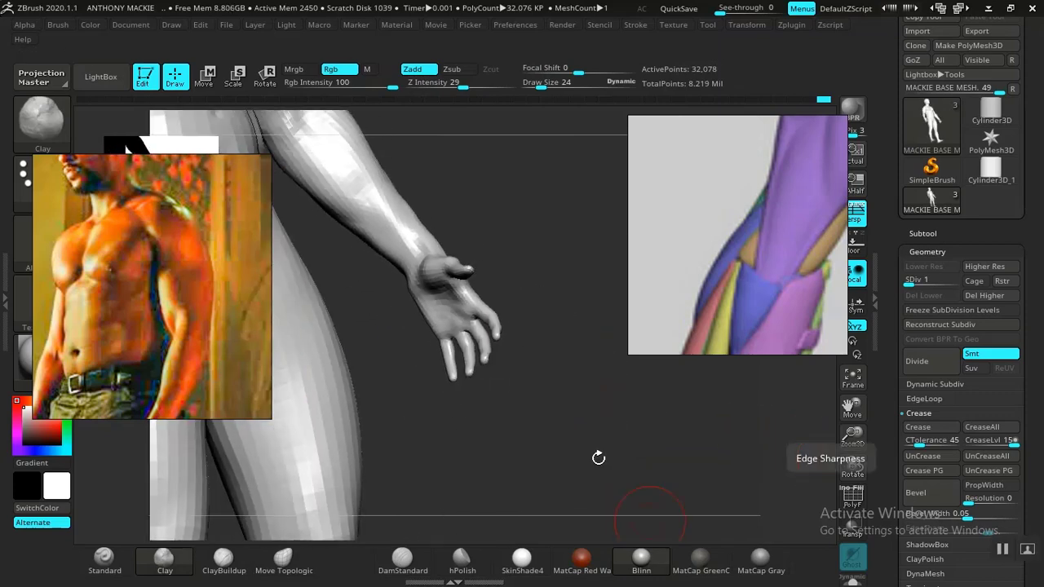
Step: Examine the elbow, raise the mesh to subdivision level 2 and check the arms within the whole figure from the front
left_click_drag(598, 458, 421, 374)
key("f")
left_click_drag(489, 260, 471, 448, "alt")
mouse_move(530, 345)
left_mouse_down("alt")
mouse_move(471, 418)
mouse_move(550, 431)
mouse_move(607, 424)
mouse_move(454, 392)
mouse_move(611, 368)
mouse_move(579, 363)
mouse_move(596, 342)
mouse_move(648, 435)
mouse_move(602, 375)
mouse_move(576, 308)
mouse_move(555, 331)
mouse_move(483, 268)
left_mouse_up("alt")
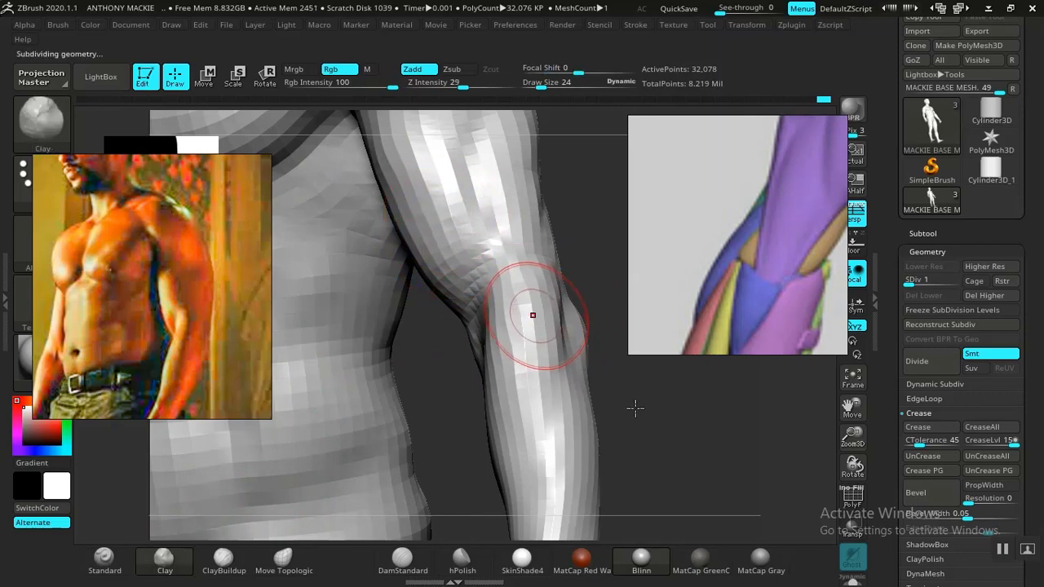
left_click_drag(673, 441, 630, 426, "alt")
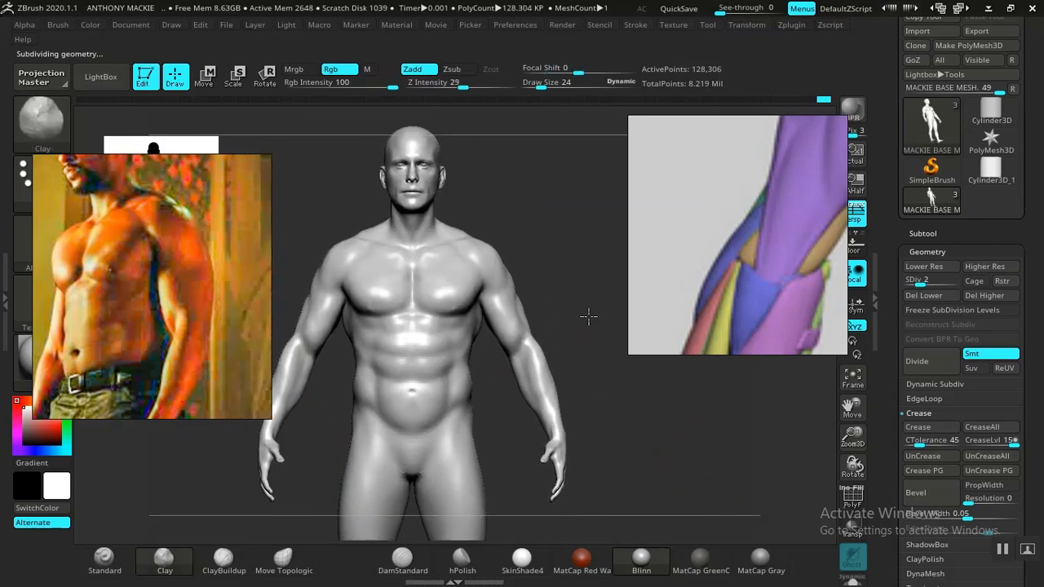
mouse_move(587, 314)
left_mouse_down("alt")
mouse_move(627, 403)
mouse_move(498, 407)
mouse_move(612, 421)
mouse_move(648, 410)
left_mouse_up("alt")
mouse_move(663, 458)
left_mouse_down("alt")
mouse_move(671, 392)
mouse_move(685, 400)
mouse_move(671, 368)
mouse_move(677, 396)
mouse_move(695, 396)
mouse_move(624, 386)
mouse_move(576, 397)
mouse_move(540, 421)
mouse_move(543, 517)
mouse_move(517, 377)
mouse_move(400, 300)
mouse_move(465, 327)
mouse_move(569, 324)
mouse_move(643, 415)
mouse_move(636, 378)
mouse_move(584, 316)
mouse_move(655, 436)
mouse_move(666, 396)
mouse_move(710, 396)
mouse_move(601, 380)
mouse_move(660, 412)
mouse_move(611, 356)
left_mouse_up("alt")
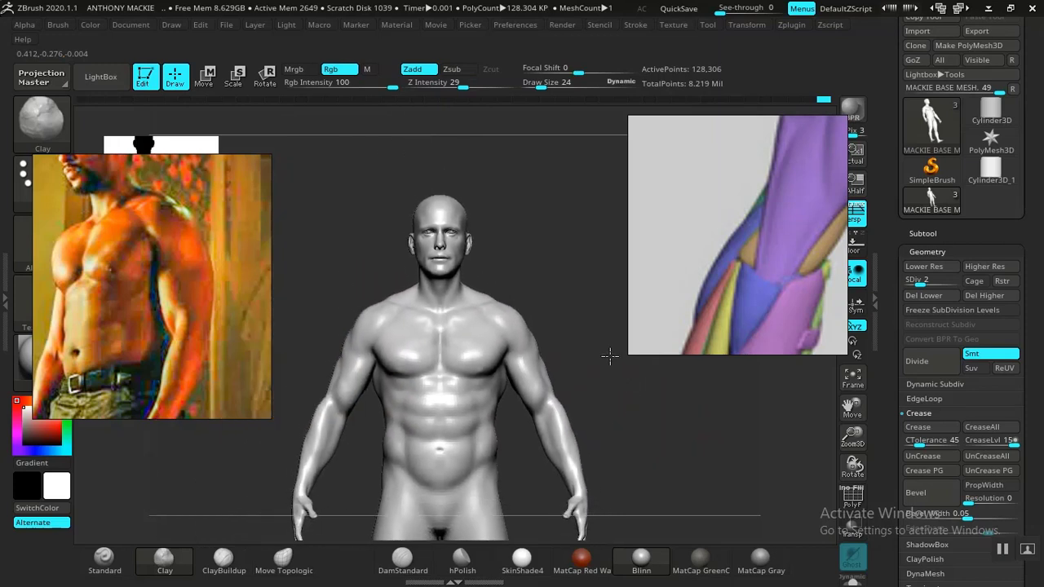
left_click_drag(641, 417, 617, 374)
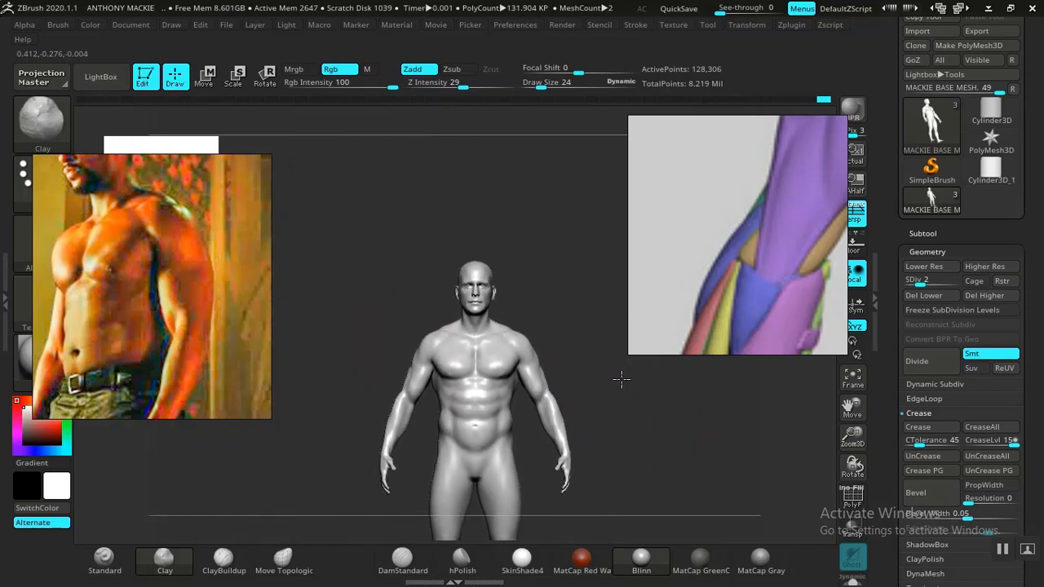
mouse_move(623, 393)
left_mouse_down()
mouse_move(664, 482)
mouse_move(671, 402)
mouse_move(627, 416)
mouse_move(629, 403)
mouse_move(664, 462)
mouse_move(662, 422)
mouse_move(535, 363)
left_mouse_up()
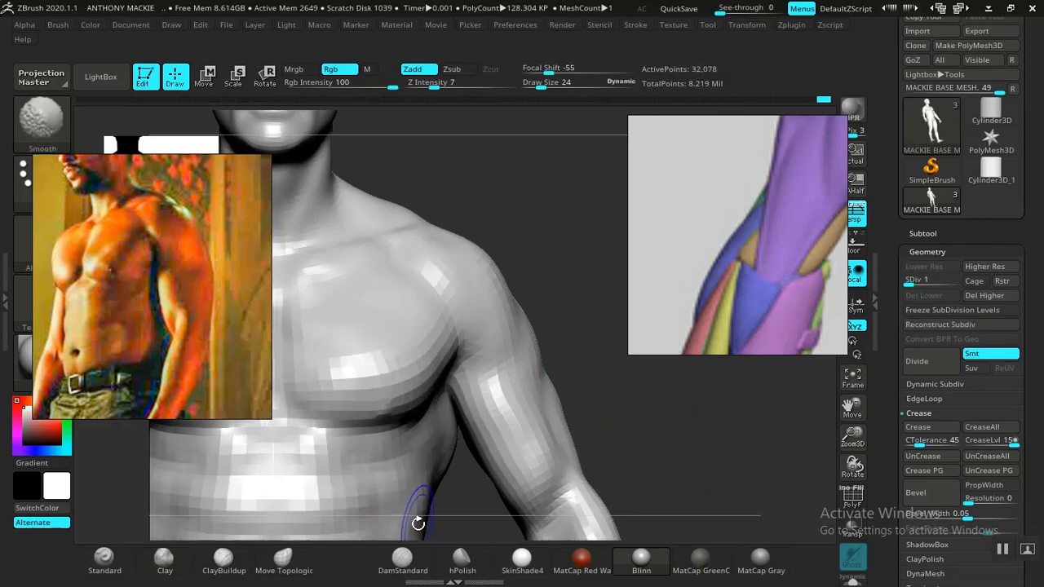
Step: Return to subdivision level 1, carve the lower deltoid separation beside the chest with DamStandard and smooth the shoulder
mouse_move(622, 429)
left_mouse_down()
mouse_move(599, 410)
mouse_move(624, 484)
mouse_move(613, 468)
mouse_move(618, 427)
mouse_move(492, 416)
left_mouse_up()
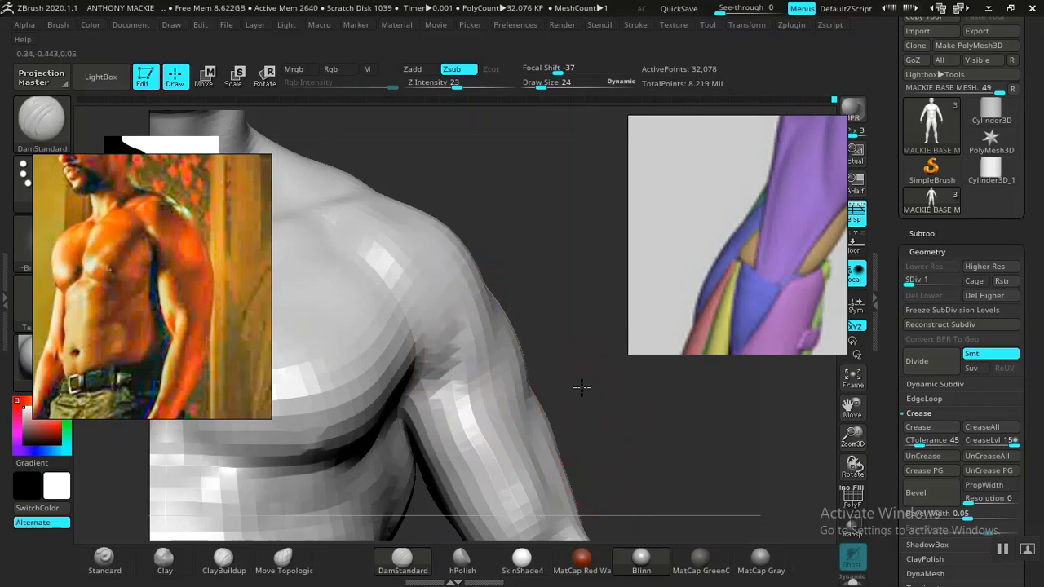
left_click_drag(582, 387, 604, 448, "alt")
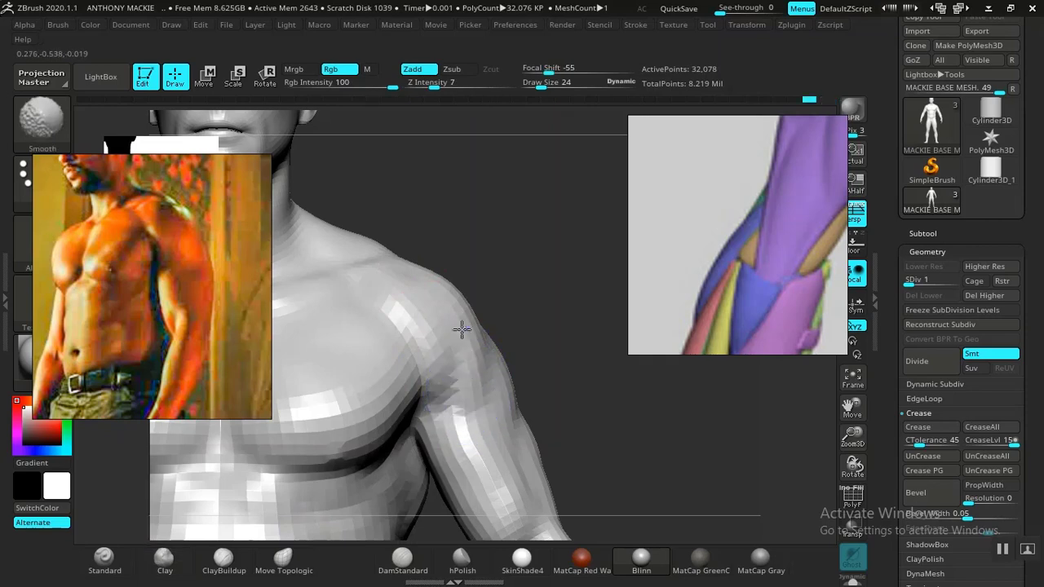
left_click_drag(571, 408, 515, 381, "alt")
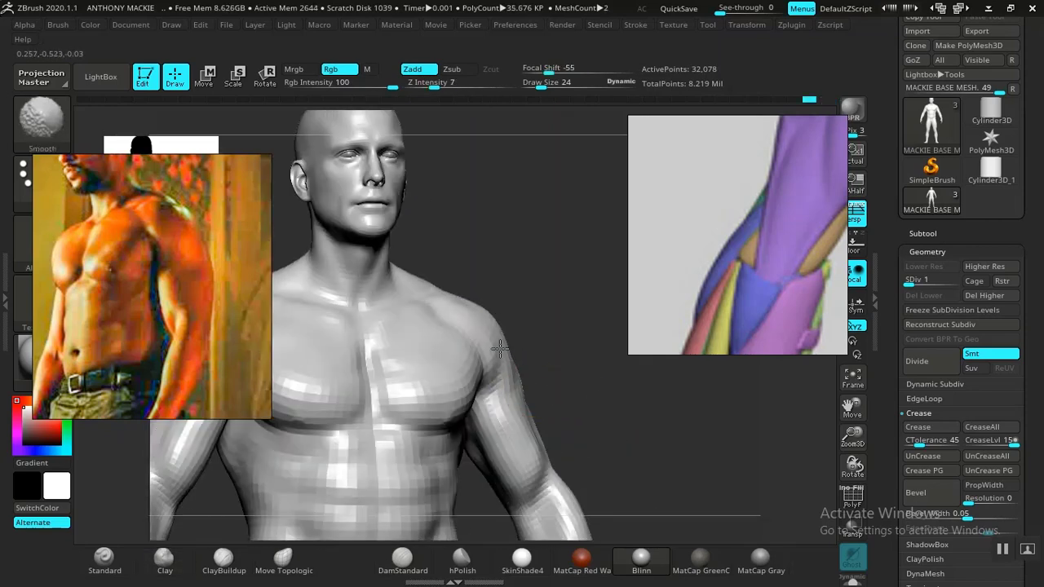
Step: Compare the whole figure's arms with the reference photo, shifting the photo to show the forearm and hand
key("f")
left_click_drag(606, 423, 650, 542, "alt")
left_click_drag(652, 436, 569, 334)
left_click_drag(578, 390, 589, 340, "alt")
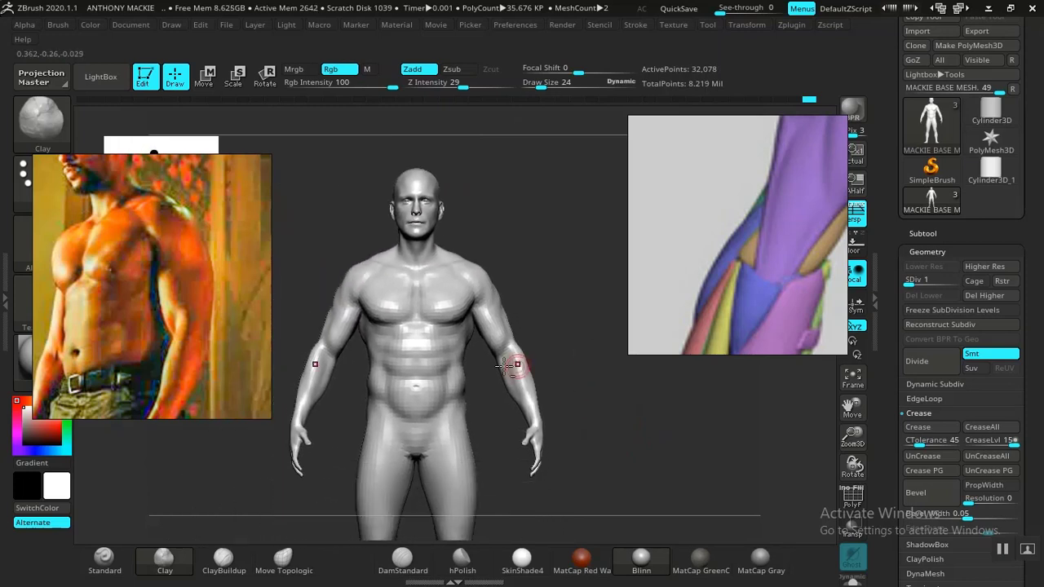
middle_click_drag(153, 367, 176, 282)
middle_click_drag(180, 326, 115, 358)
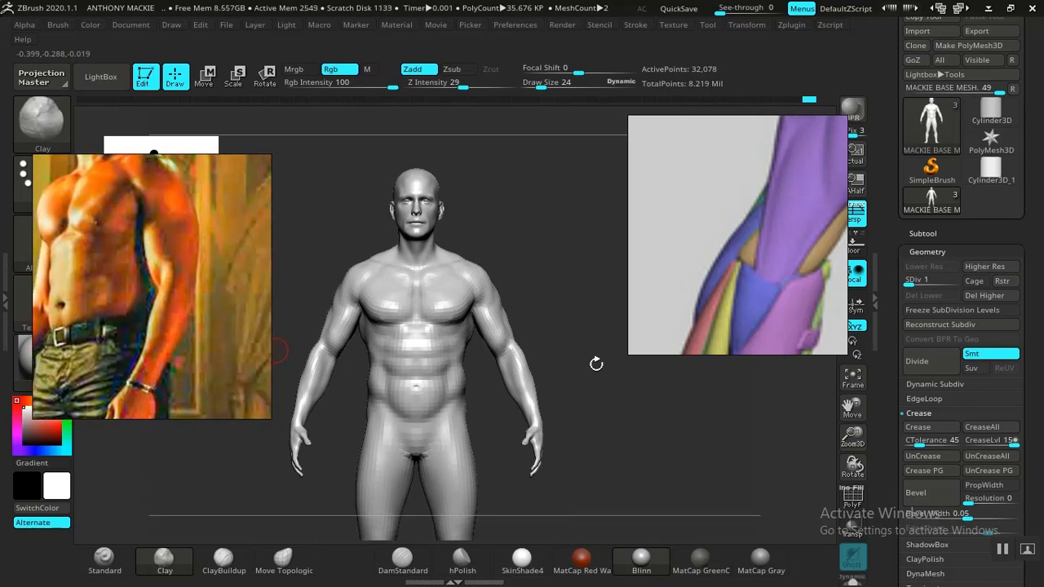
left_click_drag(575, 362, 499, 354)
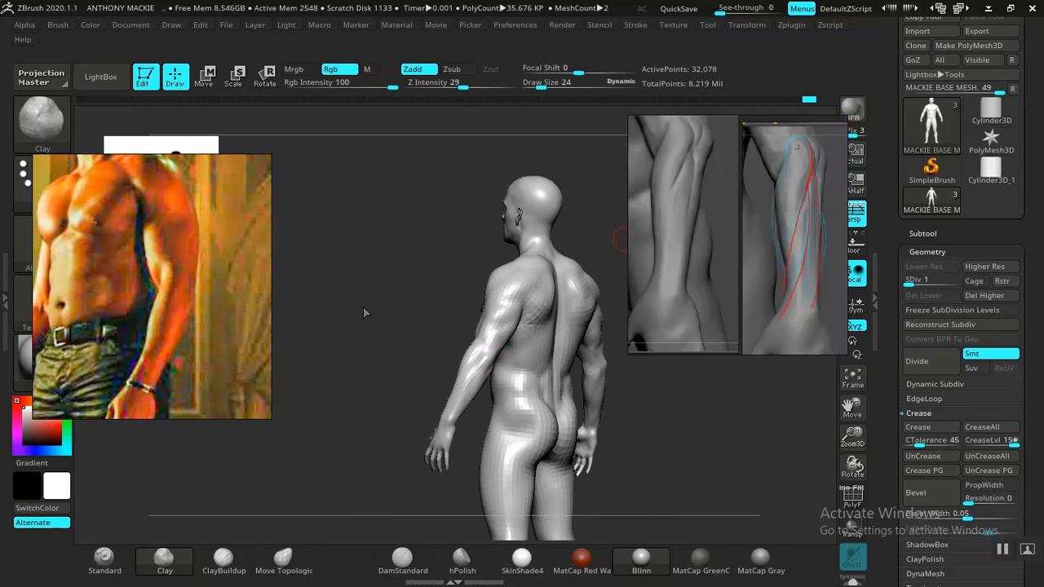
Step: Isolate both arms by hiding the rest of the body, and close in on the elbow
left_click_drag(364, 312, 376, 331)
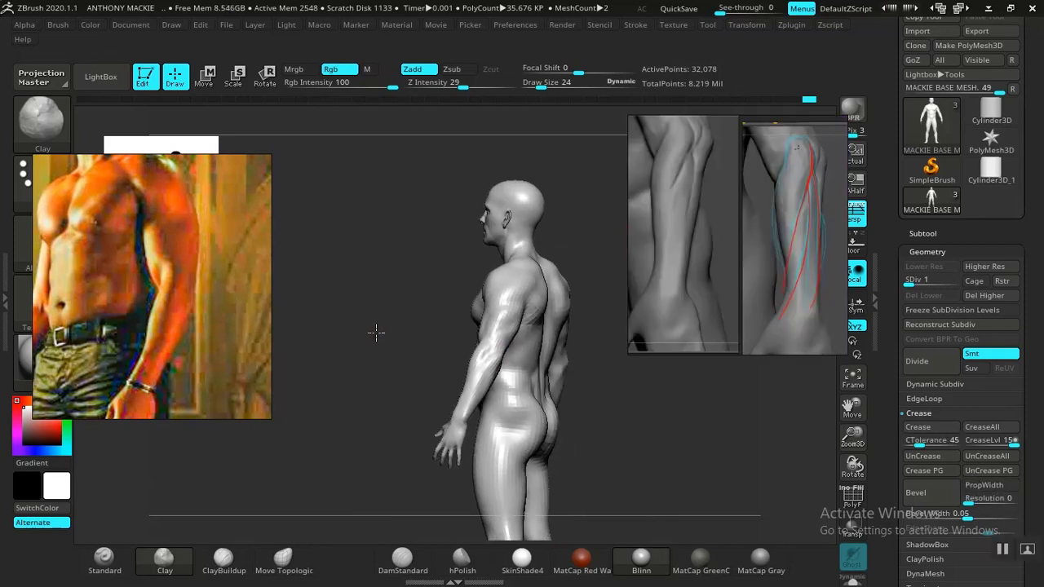
left_click(495, 343, "ctrl+shift")
left_click_drag(613, 376, 696, 574, "alt")
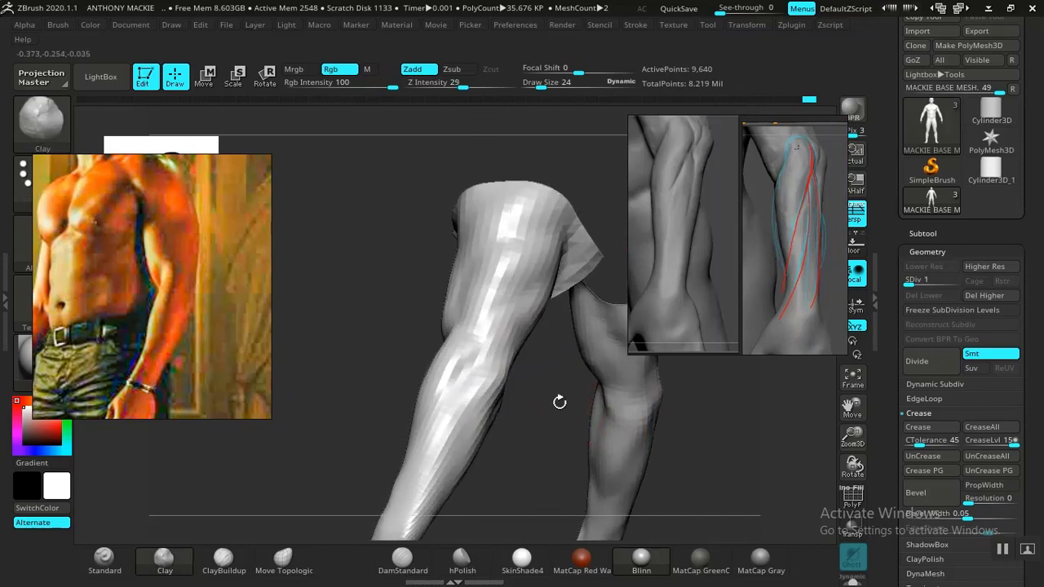
Step: Raise the isolated arms to subdivision level 2 and compare the elbow and forearm with the grey sculpted forearm references
left_click_drag(559, 401, 646, 464)
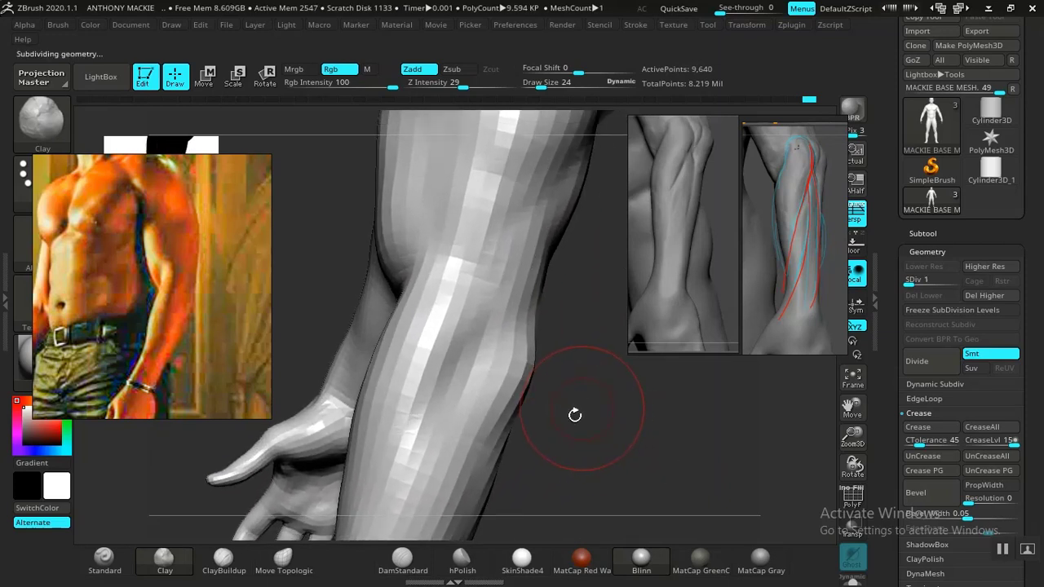
middle_click_drag(702, 256, 710, 277)
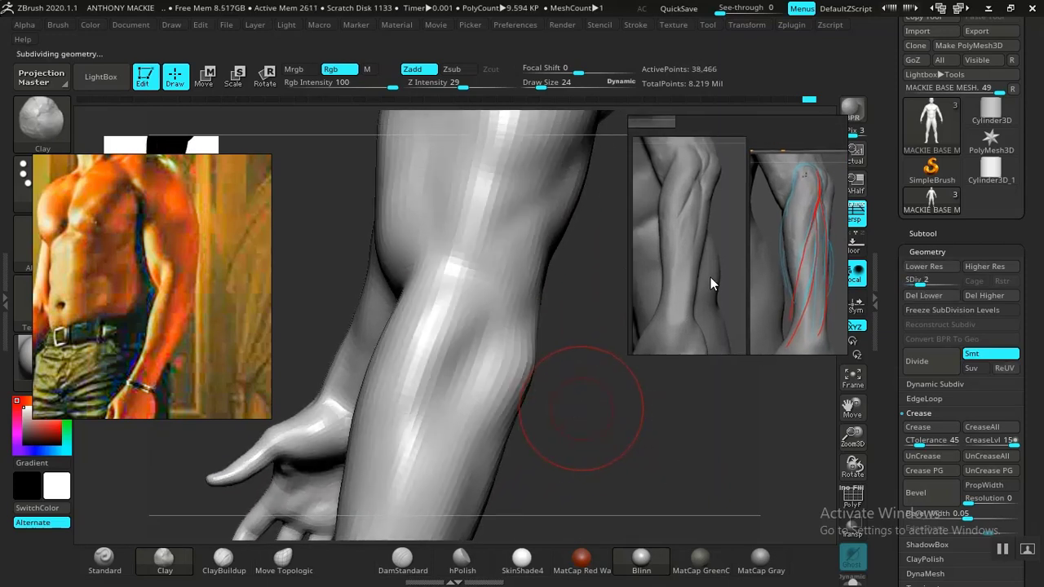
left_click_drag(592, 434, 562, 415)
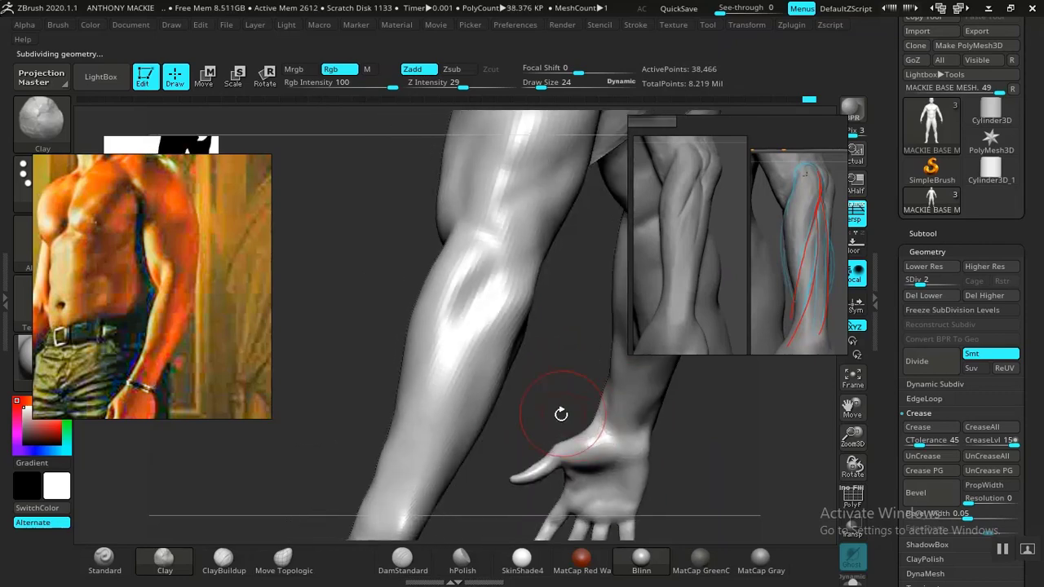
Step: Carve the muscle separation below the elbow and down the forearm with DamStandard, following the grey sculpted forearm references
left_click_drag(531, 376, 546, 392)
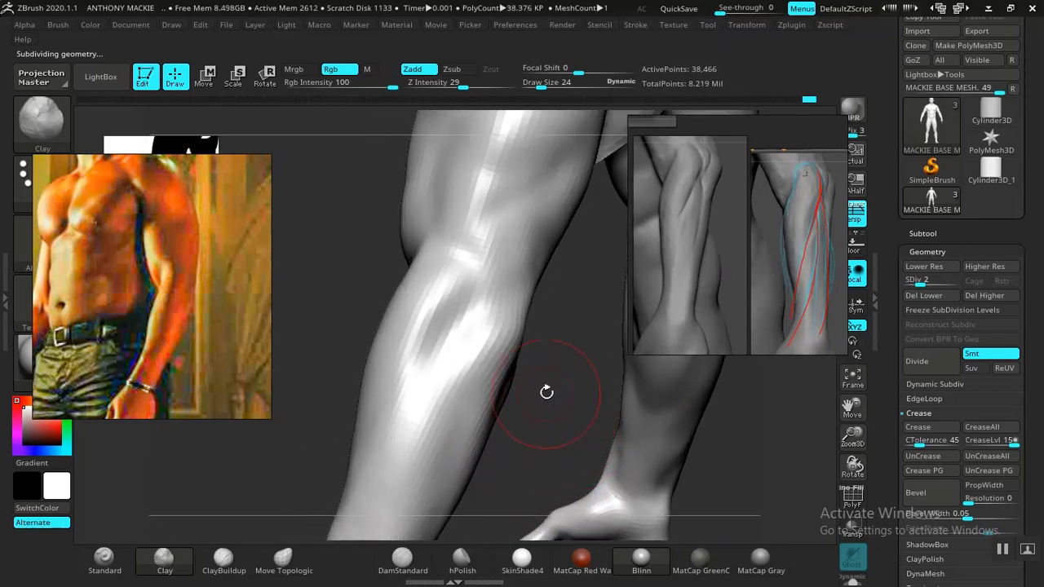
left_click_drag(528, 435, 516, 393)
left_click_drag(552, 361, 561, 385)
left_click_drag(470, 320, 471, 326)
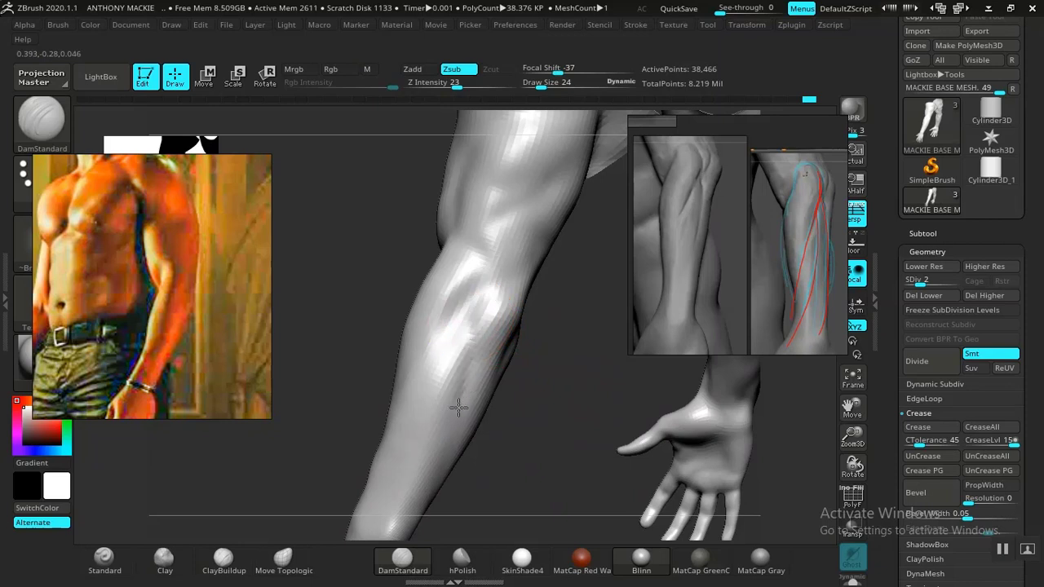
mouse_move(532, 462)
left_mouse_down("alt")
mouse_move(570, 371)
mouse_move(625, 505)
mouse_move(579, 426)
mouse_move(581, 406)
mouse_move(576, 441)
mouse_move(538, 425)
left_mouse_up("alt")
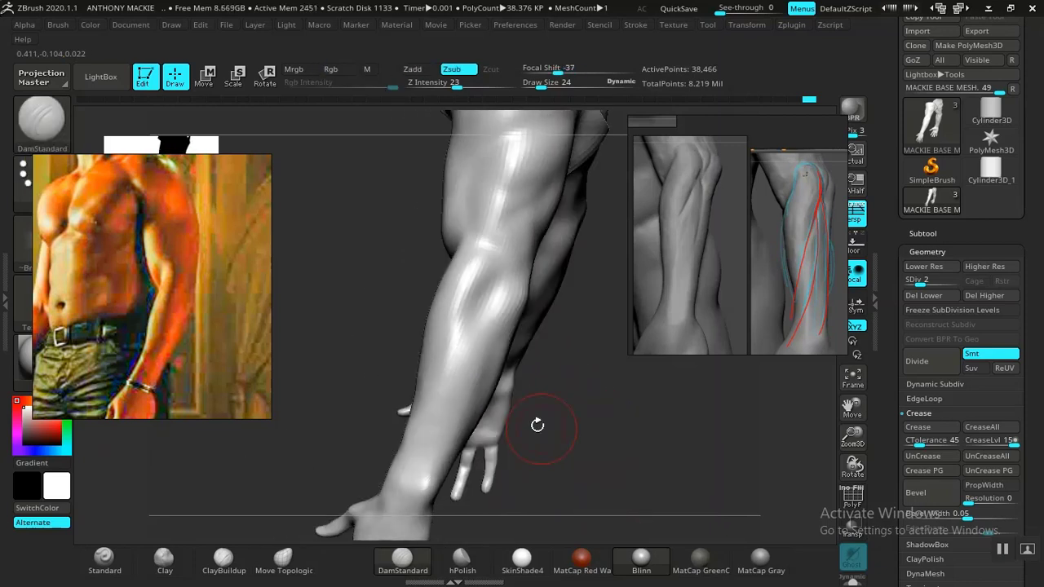
left_click_drag(491, 306, 490, 319)
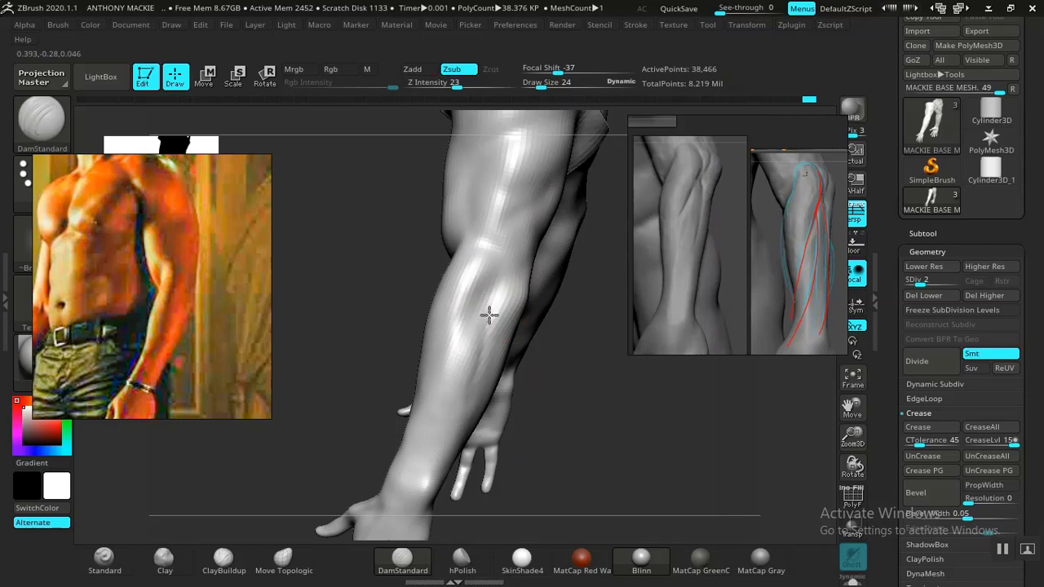
Step: Deepen the groove along the back of the forearm and refine the bony elbow contour with DamStandard
left_click_drag(596, 406, 642, 427)
left_click_drag(566, 415, 504, 359)
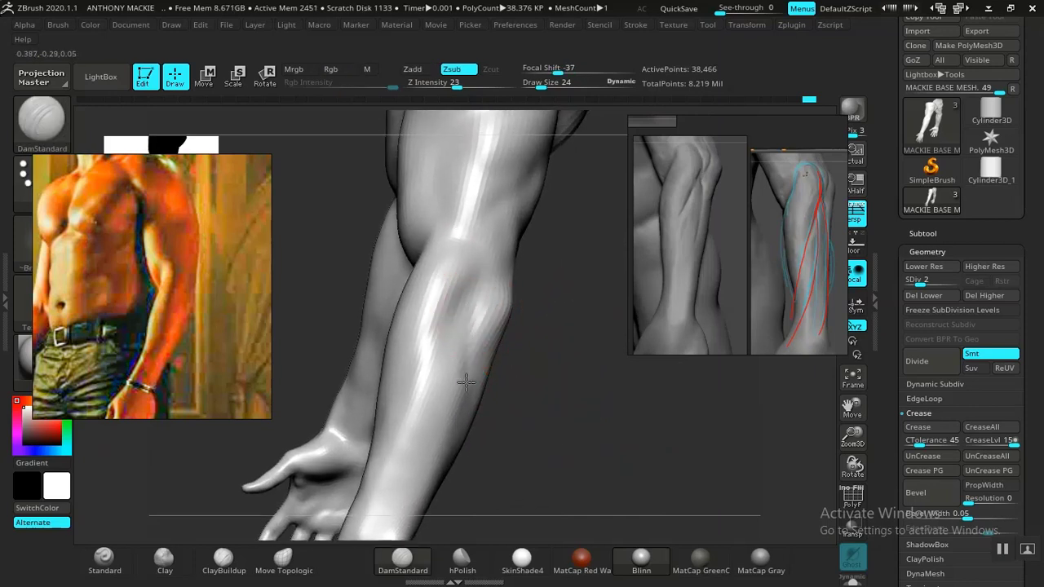
left_click_drag(539, 428, 600, 353)
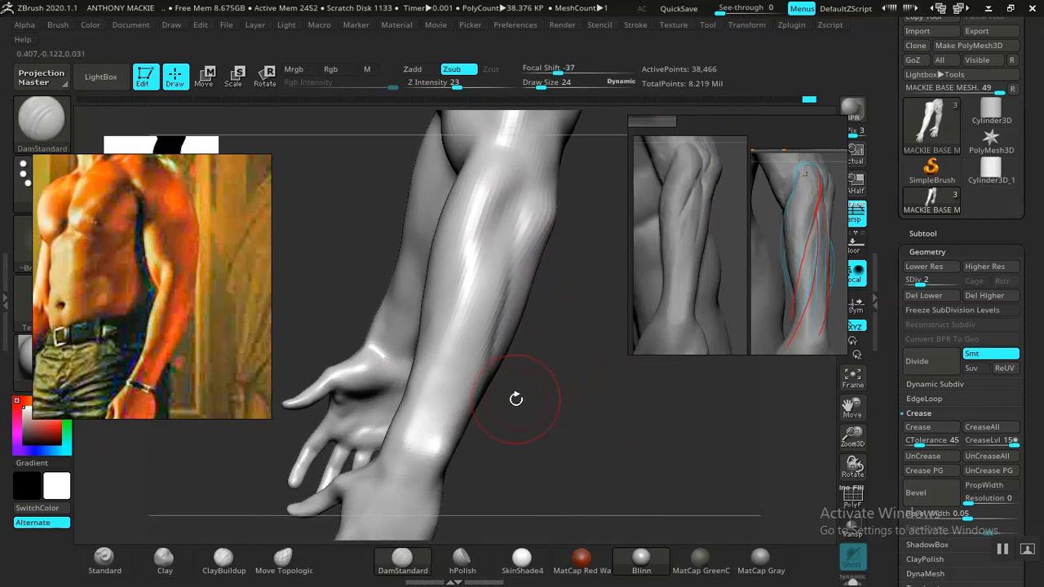
mouse_move(550, 383)
left_mouse_down()
mouse_move(582, 419)
mouse_move(492, 319)
mouse_move(578, 390)
mouse_move(489, 309)
left_mouse_up()
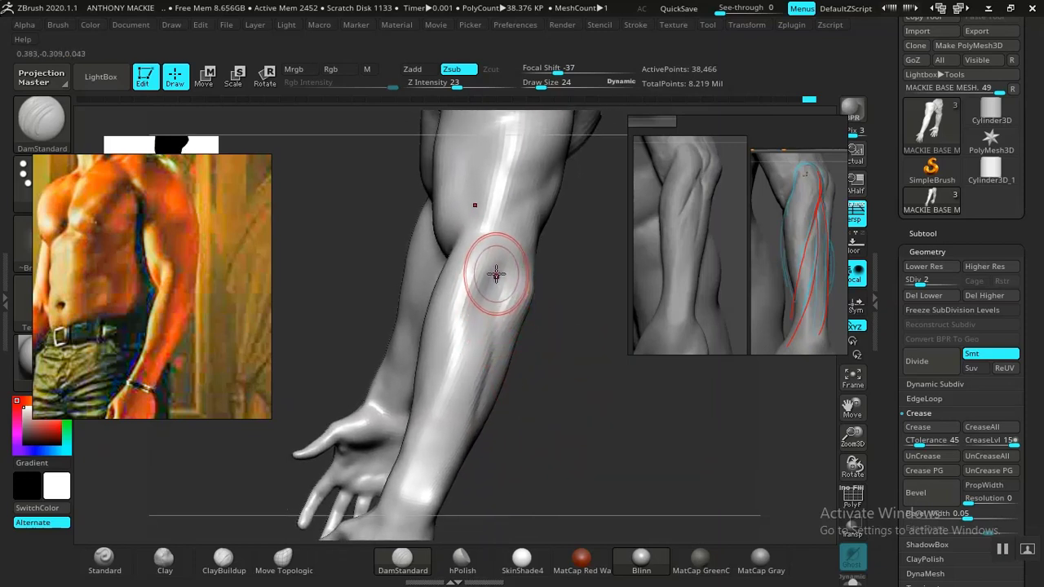
mouse_move(563, 379)
left_mouse_down()
mouse_move(585, 450)
mouse_move(581, 476)
left_mouse_up()
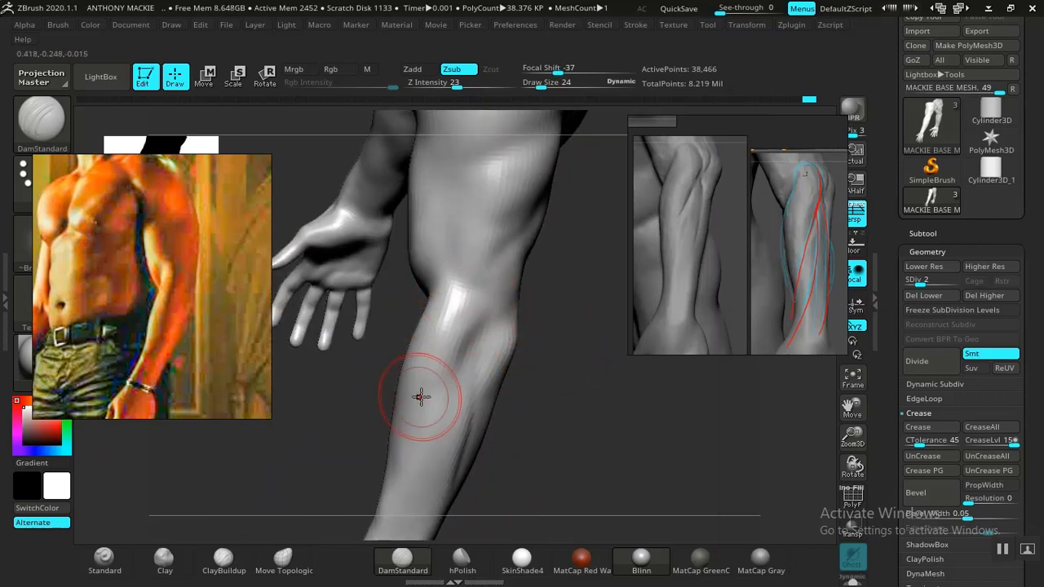
Step: Smooth the elbow area, drop to subdivision level 1 and build up the elbow forms with Clay at draw size 36
key("shift")
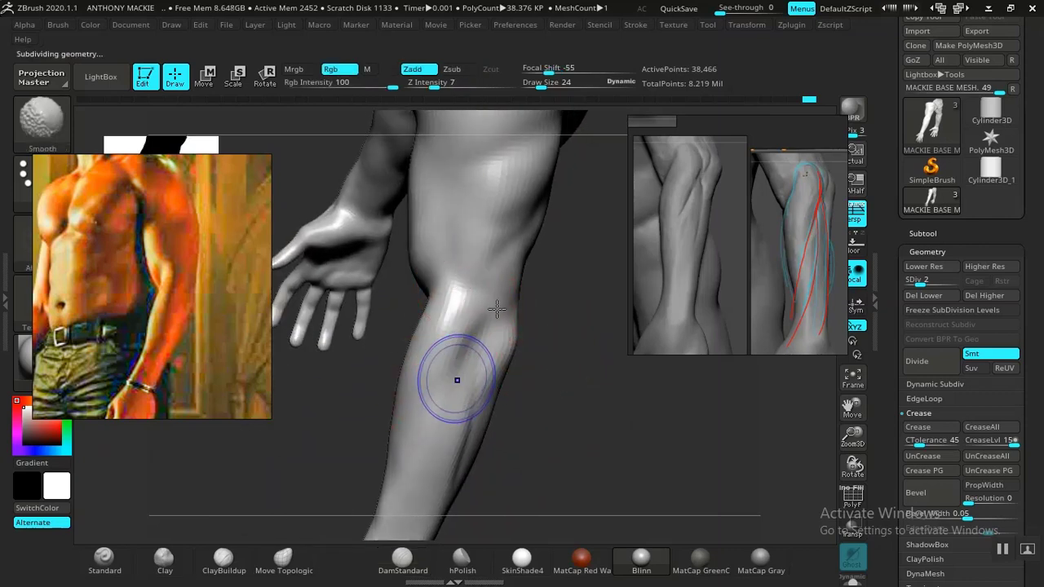
key("shift+d")
key("space")
mouse_move(500, 310)
left_mouse_down()
mouse_move(571, 331)
mouse_move(479, 331)
left_mouse_up()
left_click(164, 560)
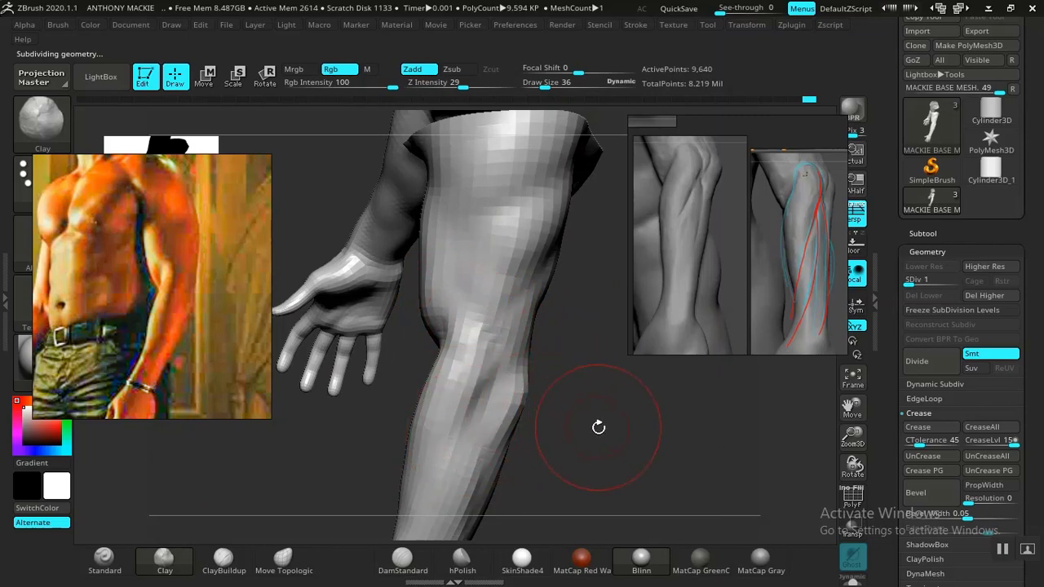
left_click_drag(599, 427, 560, 446)
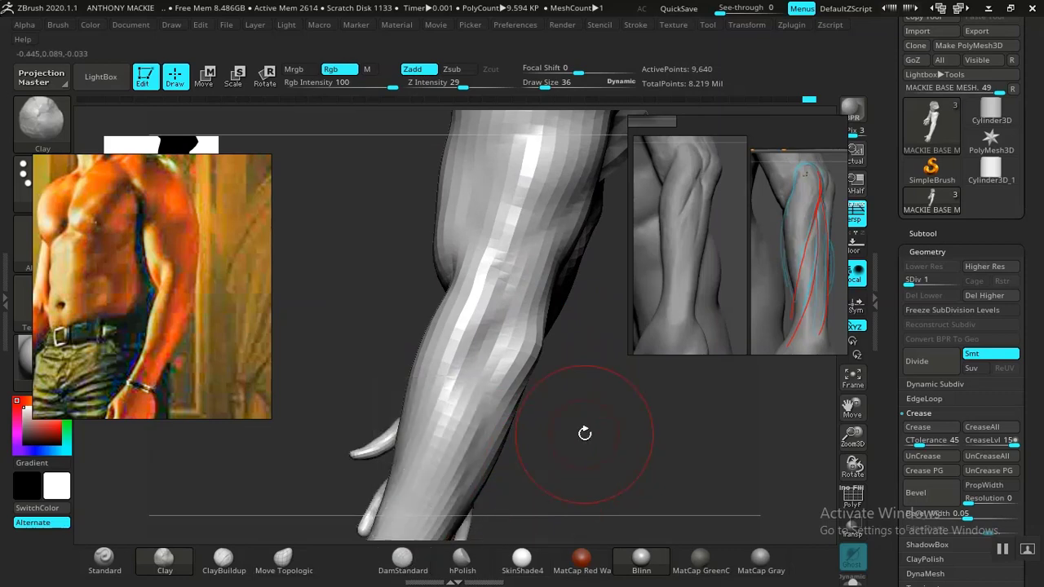
mouse_move(584, 433)
left_mouse_down()
mouse_move(543, 455)
mouse_move(603, 459)
mouse_move(537, 398)
mouse_move(566, 403)
mouse_move(576, 436)
left_mouse_up()
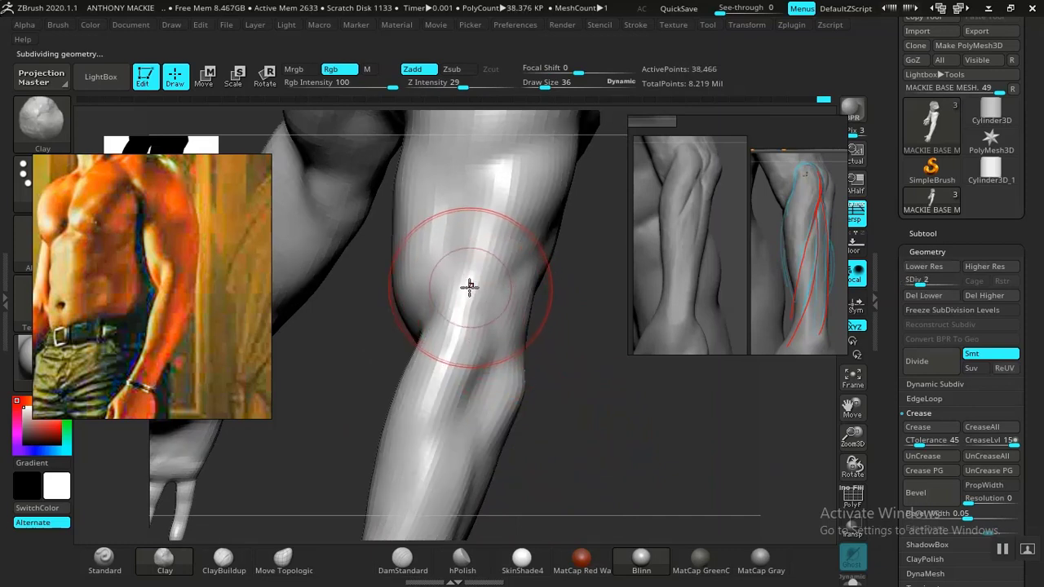
Step: Return to subdivision level 2, undo the last stroke, and refine the elbow and forearm with DamStandard and smoothing
left_click(401, 561)
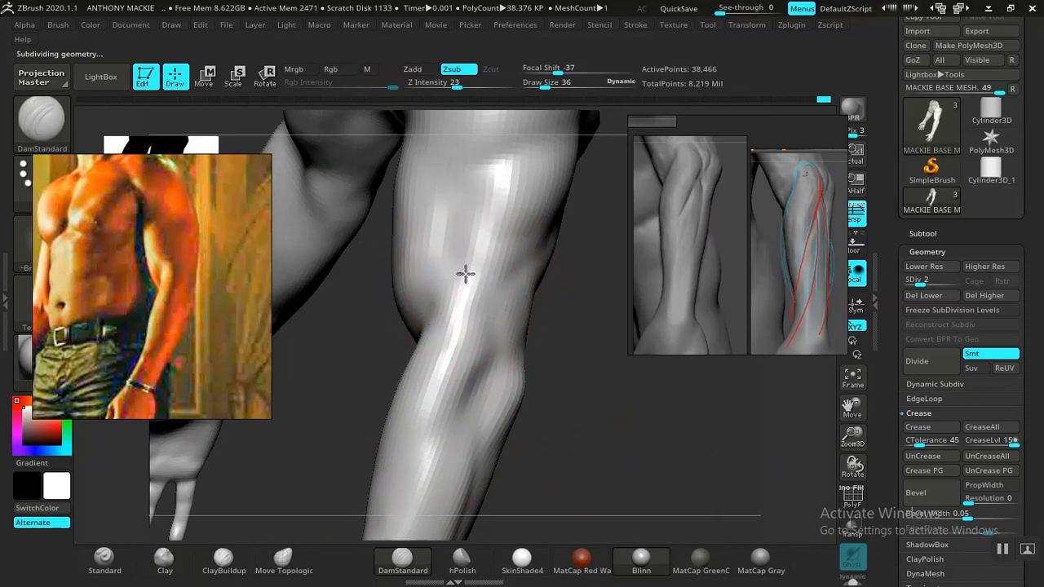
key("ctrl+z")
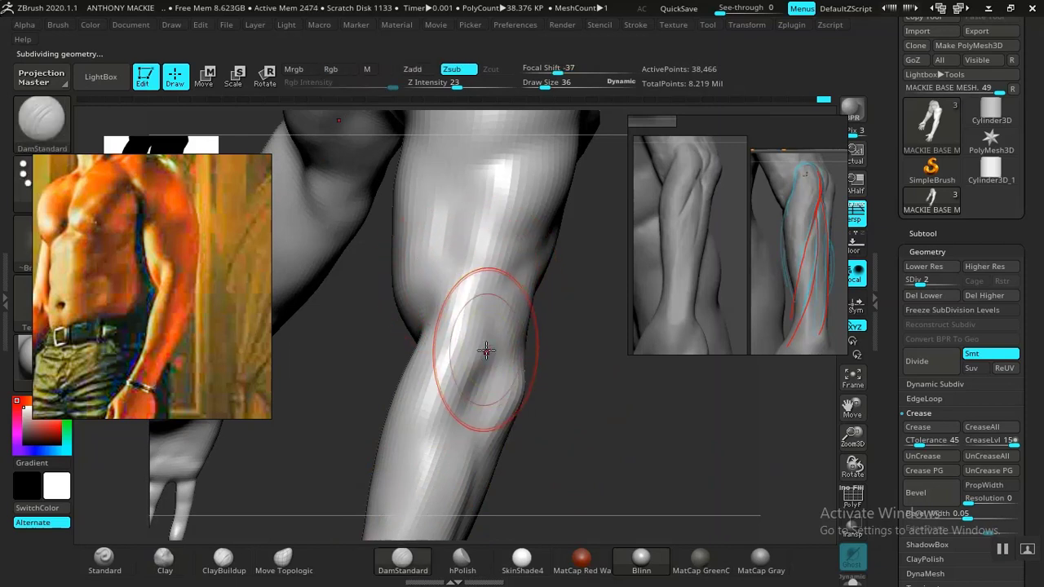
mouse_move(590, 414)
left_mouse_down()
mouse_move(620, 418)
mouse_move(541, 322)
mouse_move(626, 409)
mouse_move(608, 405)
left_mouse_up()
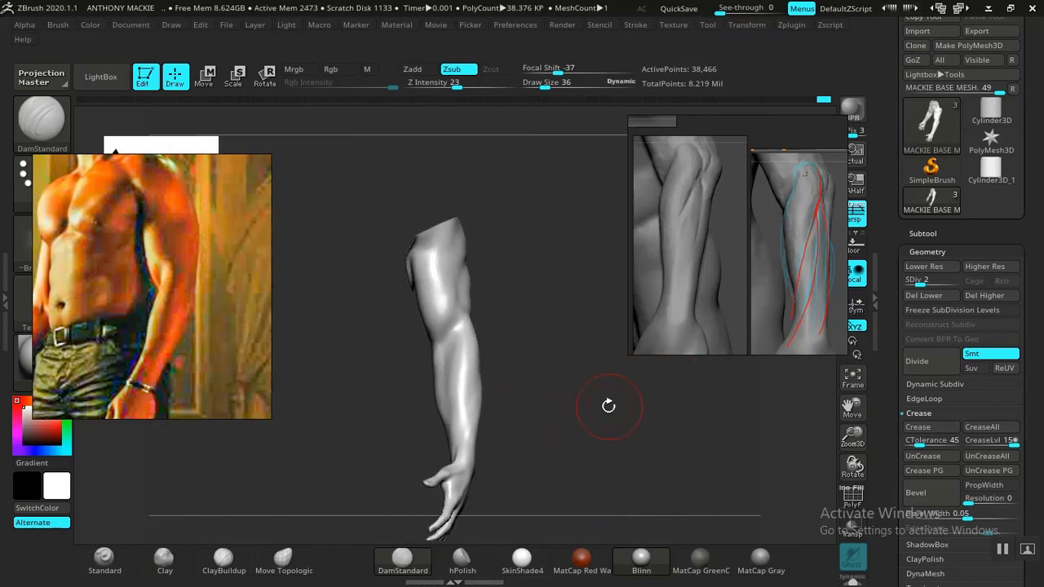
left_click_drag(568, 374, 495, 466, "alt")
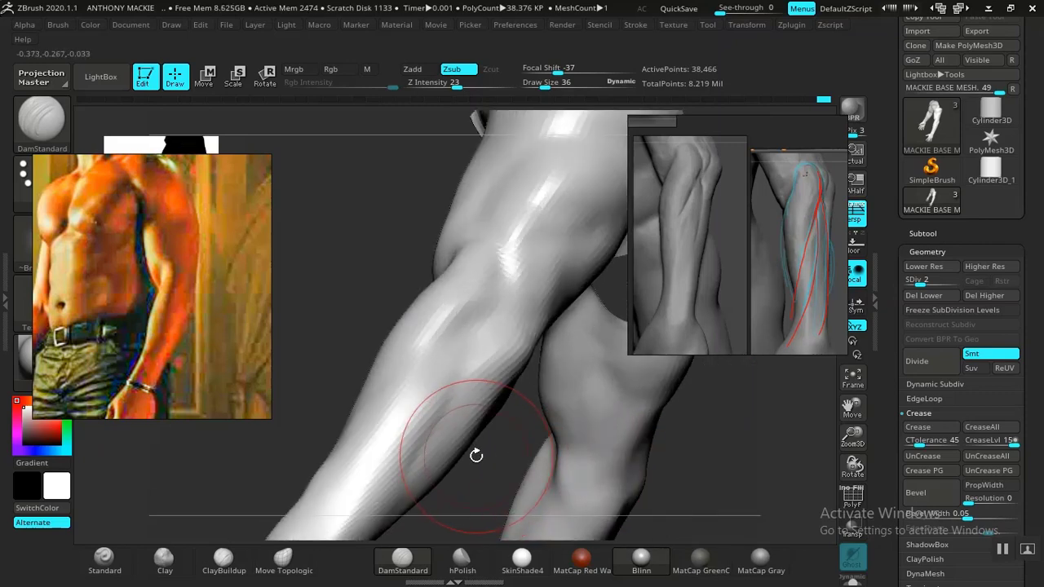
left_click_drag(440, 415, 395, 485, "shift")
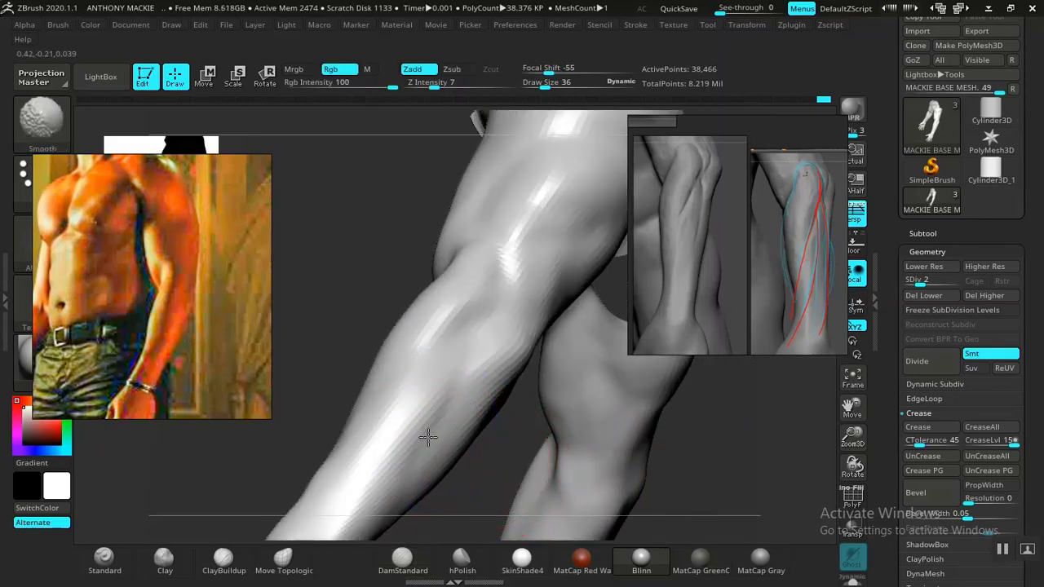
mouse_move(683, 419)
left_mouse_down()
mouse_move(564, 433)
mouse_move(561, 404)
mouse_move(545, 413)
left_mouse_up()
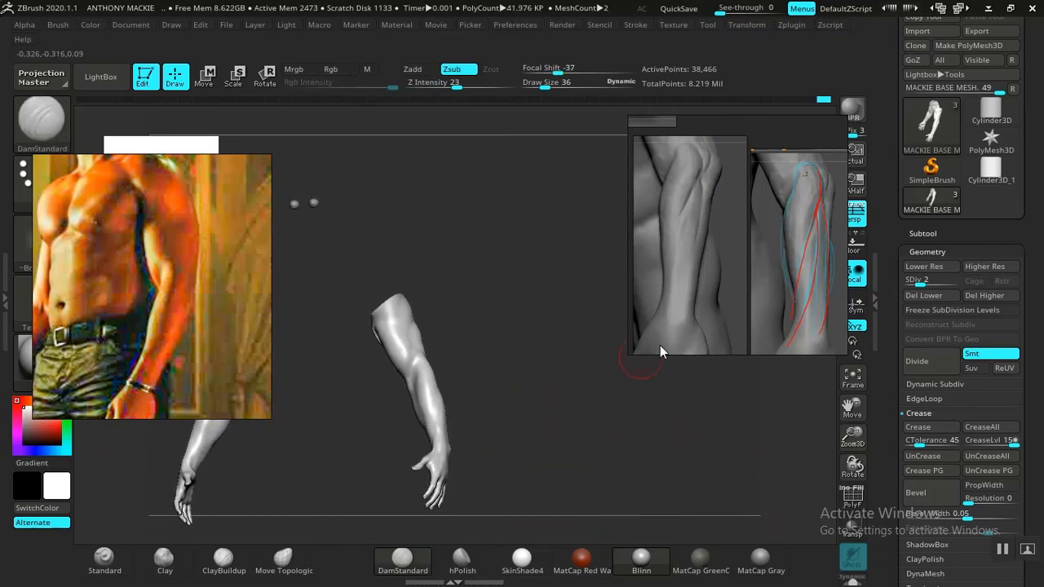
Step: Shift the reference board to show the red muscle anatomy and carve the outer elbow crease with DamStandard at draw size 29
middle_click_drag(789, 267, 691, 262)
left_click_drag(518, 399, 548, 481, "alt")
mouse_move(538, 413)
left_mouse_down()
mouse_move(524, 421)
mouse_move(541, 438)
mouse_move(522, 478)
left_mouse_up()
key("space")
left_click_drag(453, 345, 460, 345)
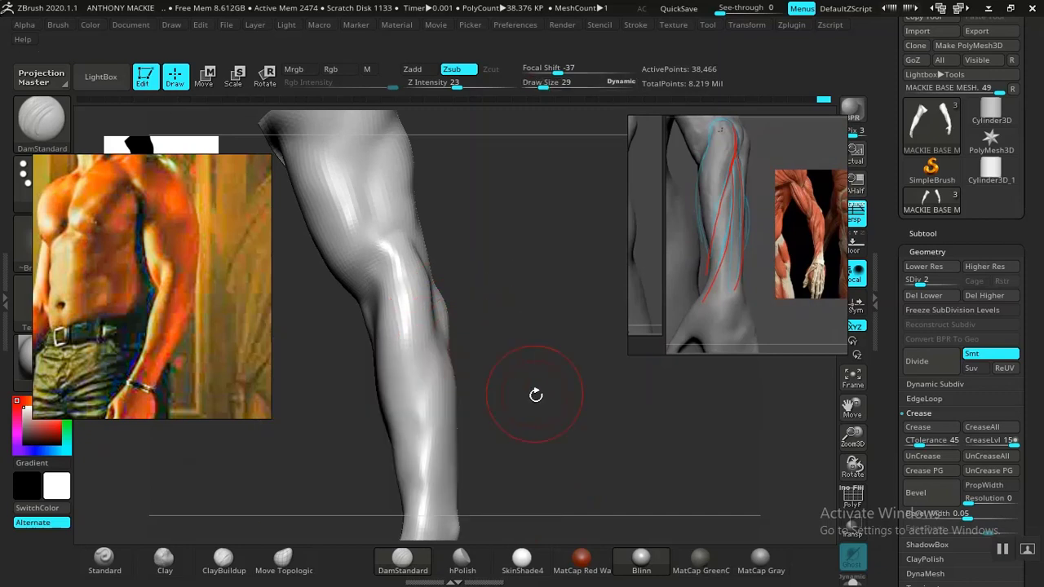
mouse_move(536, 394)
left_mouse_down("alt")
mouse_move(562, 362)
mouse_move(542, 359)
left_mouse_up("alt")
left_click_drag(463, 284, 465, 283)
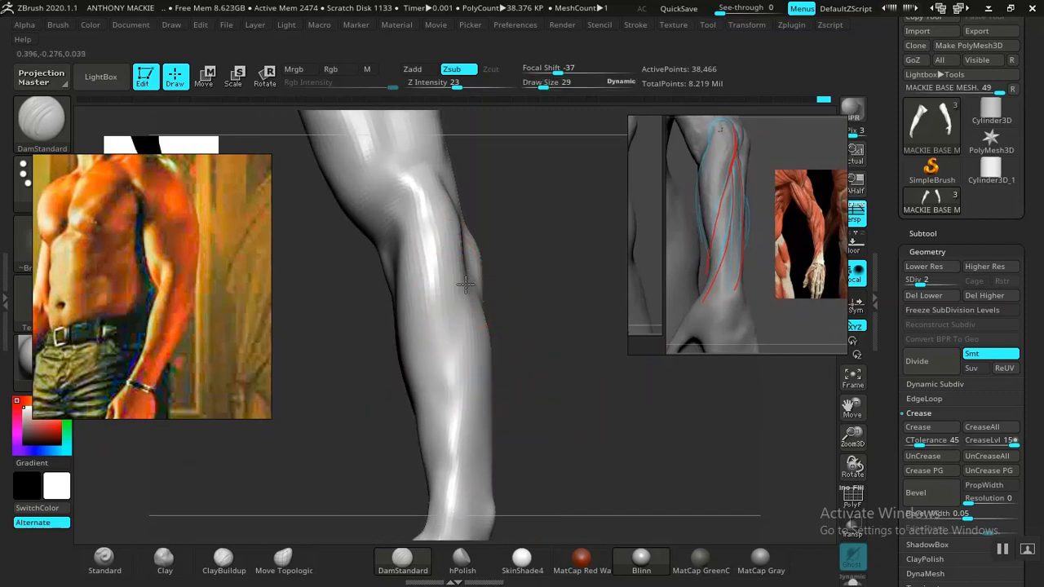
Step: Carve and smooth the extensor muscle separations running from the outer elbow down the forearm to the wrist
left_click_drag(548, 439, 533, 360)
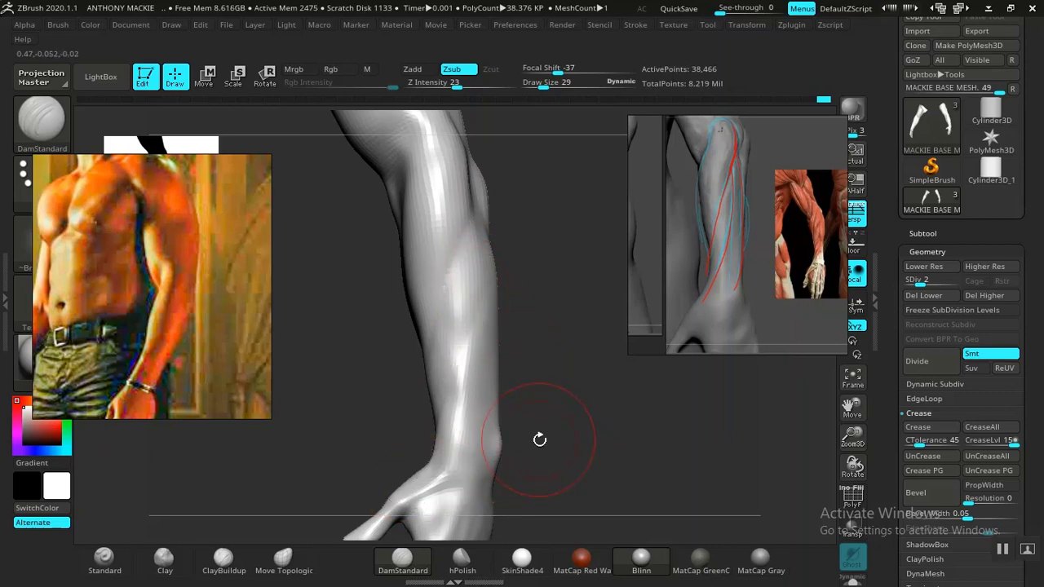
mouse_move(540, 440)
left_mouse_down()
mouse_move(585, 408)
mouse_move(443, 422)
mouse_move(544, 413)
mouse_move(491, 313)
left_mouse_up()
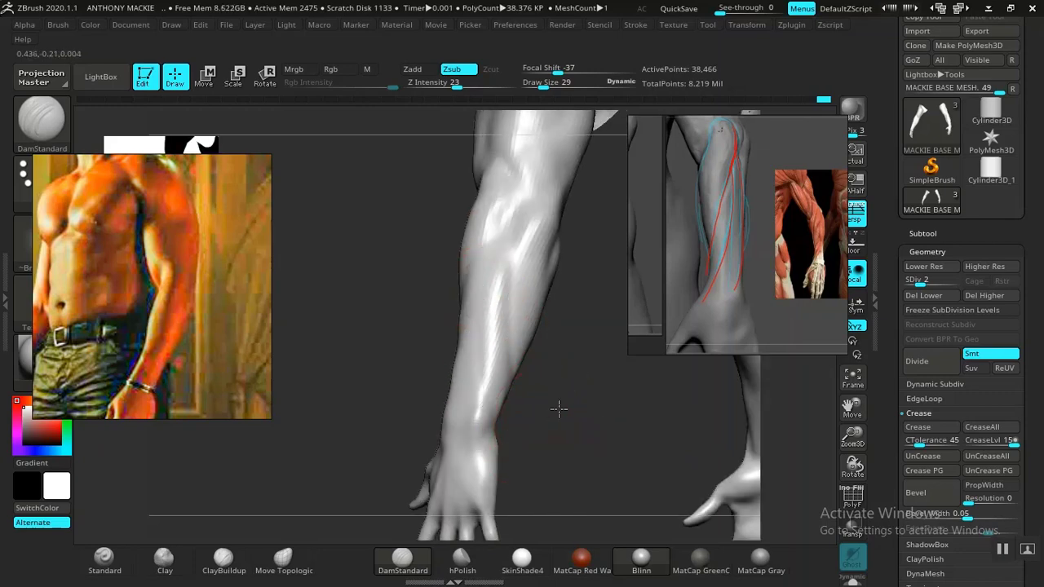
left_click_drag(559, 410, 579, 466)
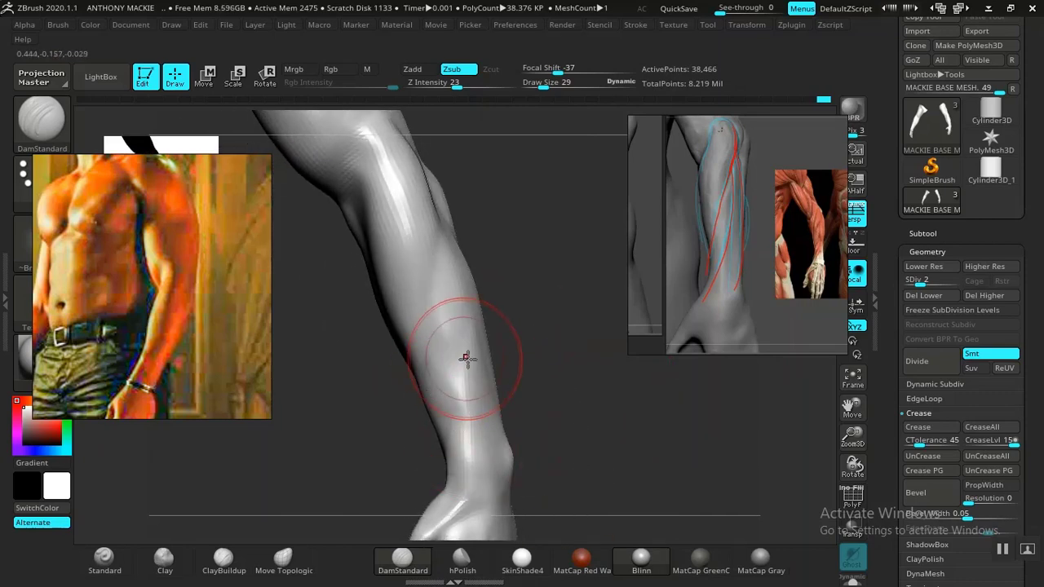
key("shift")
left_click_drag(514, 406, 511, 357)
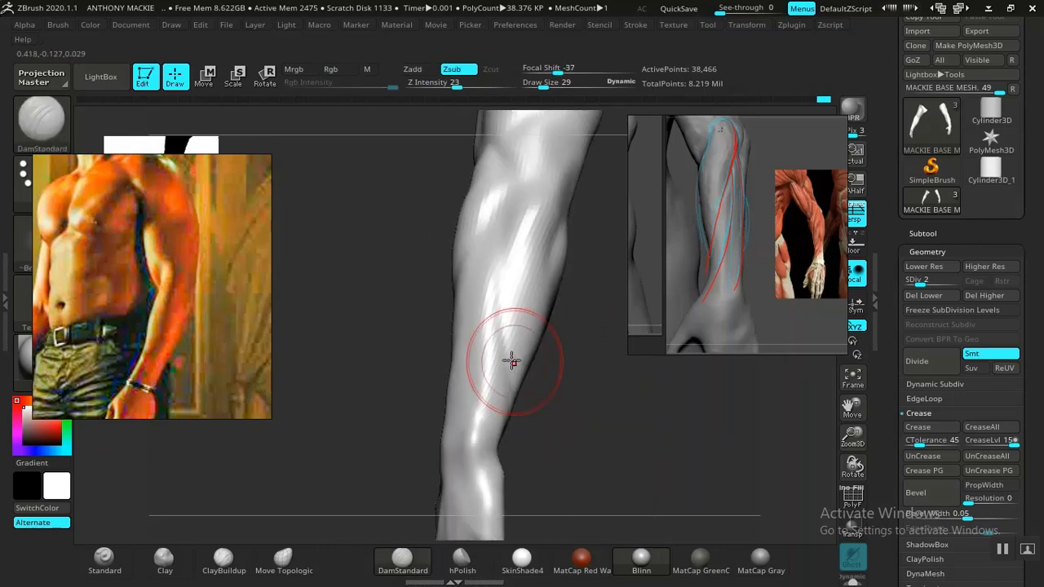
mouse_move(558, 412)
left_mouse_down()
mouse_move(639, 394)
mouse_move(616, 389)
mouse_move(570, 432)
left_mouse_up()
Step: Build up the diagonal forearm muscles and the wrist with ClayBuildup at draw size 29, following the anatomy references
left_click(224, 563)
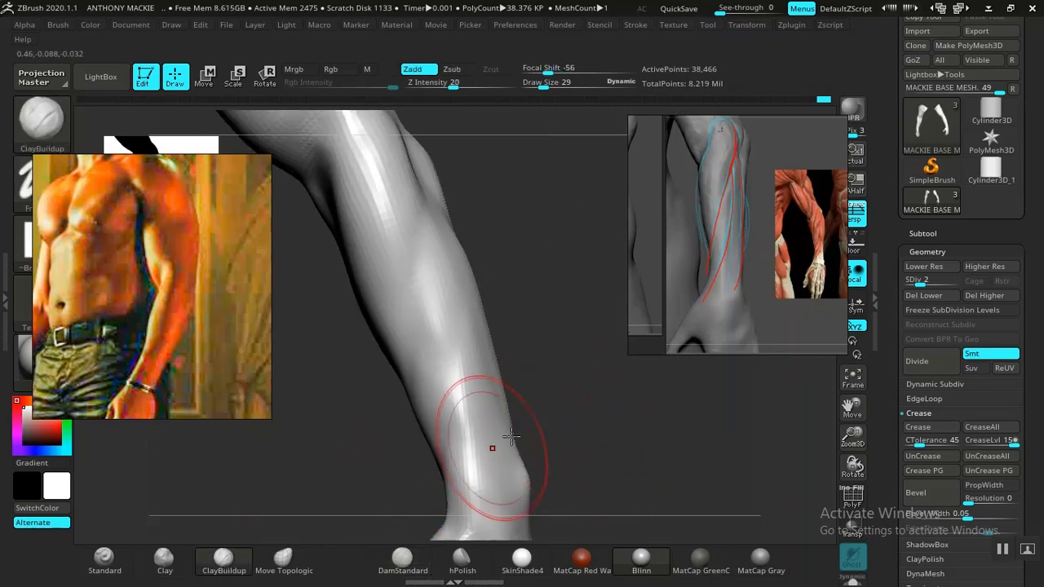
mouse_move(489, 443)
left_mouse_down()
mouse_move(508, 396)
mouse_move(560, 391)
mouse_move(605, 351)
mouse_move(571, 339)
left_mouse_up()
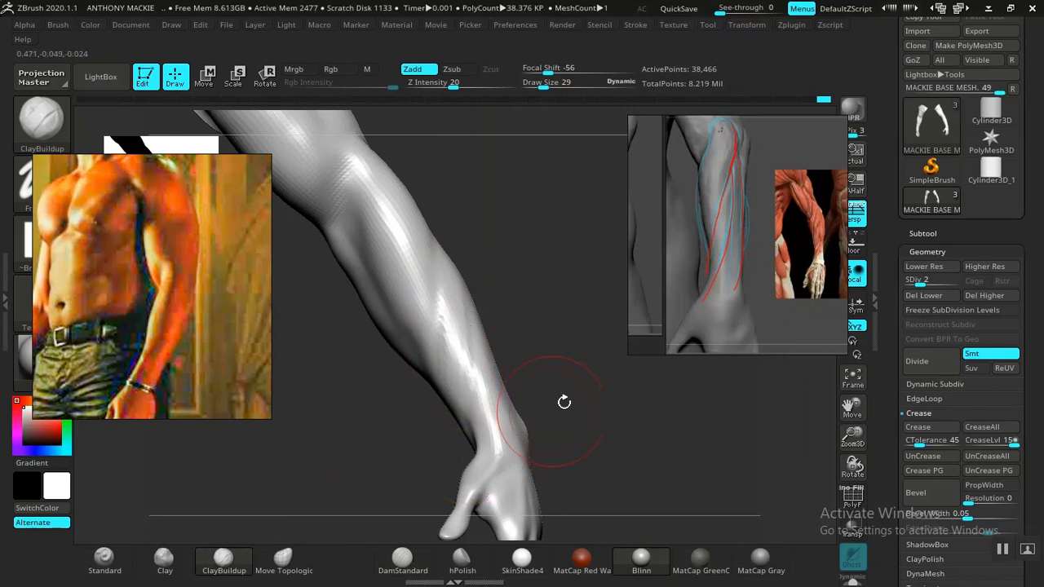
mouse_move(563, 402)
left_mouse_down()
mouse_move(492, 436)
mouse_move(562, 429)
mouse_move(553, 412)
left_mouse_up()
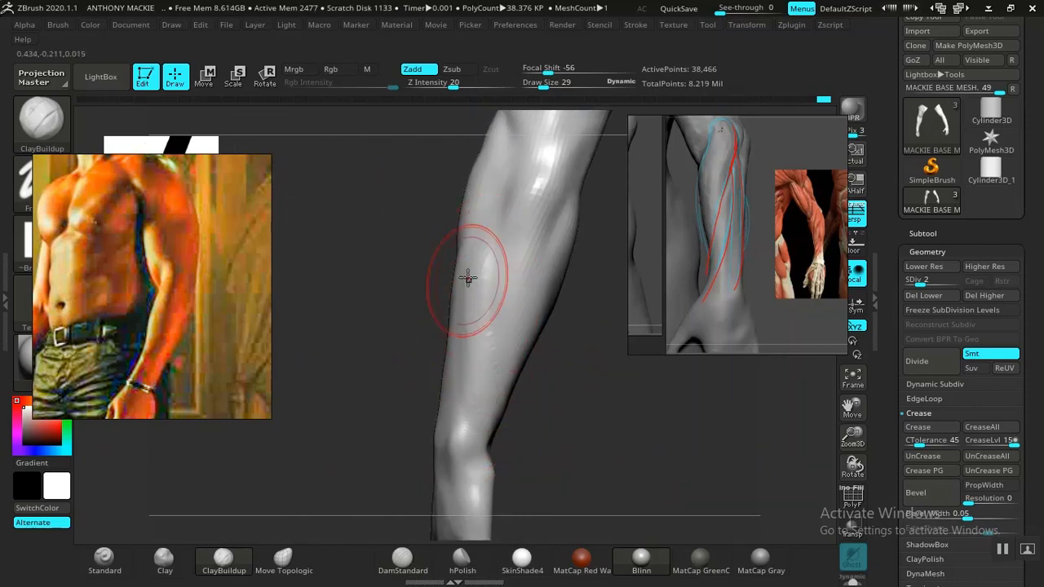
left_click_drag(510, 441, 505, 417)
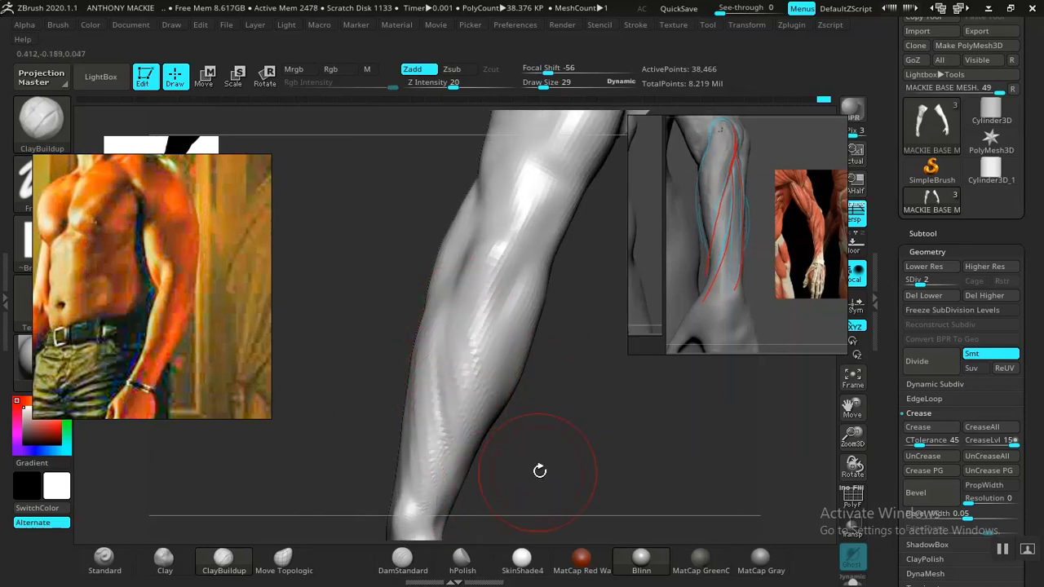
mouse_move(539, 470)
left_mouse_down()
mouse_move(490, 454)
mouse_move(634, 432)
mouse_move(629, 382)
mouse_move(522, 335)
mouse_move(538, 305)
mouse_move(467, 408)
left_mouse_up()
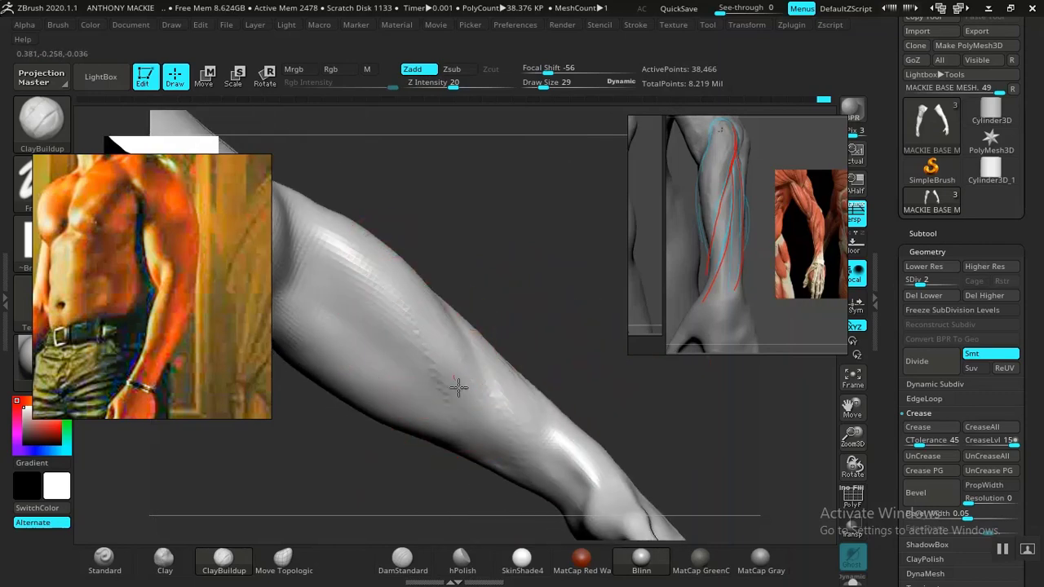
mouse_move(563, 392)
left_mouse_down()
mouse_move(536, 310)
mouse_move(545, 274)
mouse_move(376, 288)
mouse_move(533, 366)
mouse_move(499, 438)
mouse_move(410, 345)
mouse_move(433, 384)
mouse_move(464, 401)
mouse_move(484, 478)
mouse_move(465, 492)
mouse_move(457, 457)
left_mouse_up()
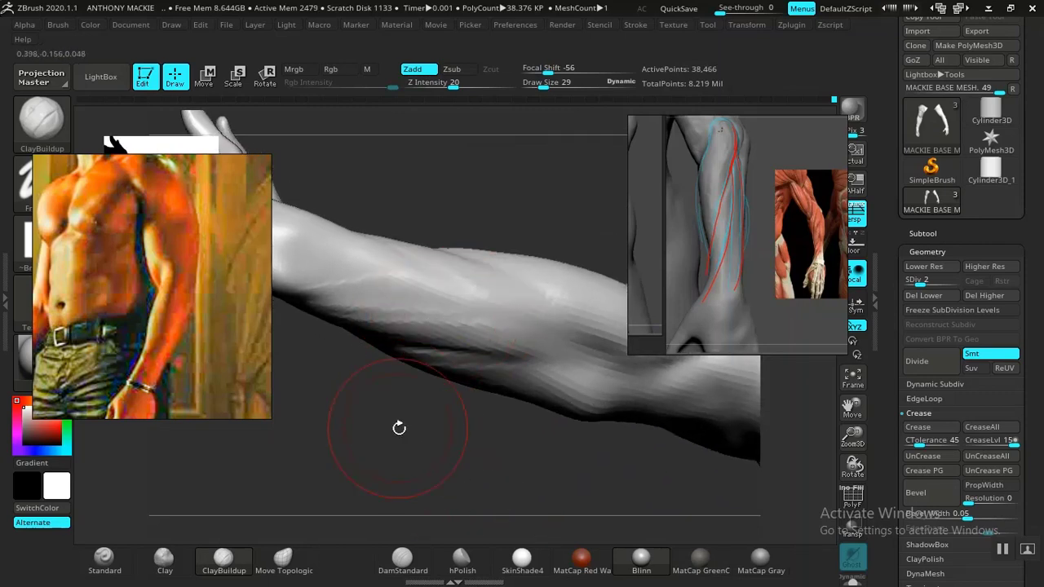
Step: Add volume to the lower deltoid and outer upper-arm muscles with ClayBuildup
mouse_move(399, 427)
left_mouse_down()
mouse_move(385, 266)
mouse_move(381, 410)
mouse_move(451, 528)
mouse_move(508, 433)
mouse_move(620, 391)
mouse_move(637, 466)
mouse_move(545, 377)
mouse_move(592, 354)
mouse_move(571, 375)
mouse_move(499, 398)
mouse_move(552, 431)
mouse_move(596, 495)
mouse_move(578, 419)
mouse_move(534, 394)
mouse_move(566, 400)
mouse_move(582, 448)
mouse_move(590, 386)
mouse_move(611, 483)
mouse_move(582, 482)
mouse_move(611, 517)
mouse_move(586, 419)
left_mouse_up()
left_click_drag(443, 282, 387, 298)
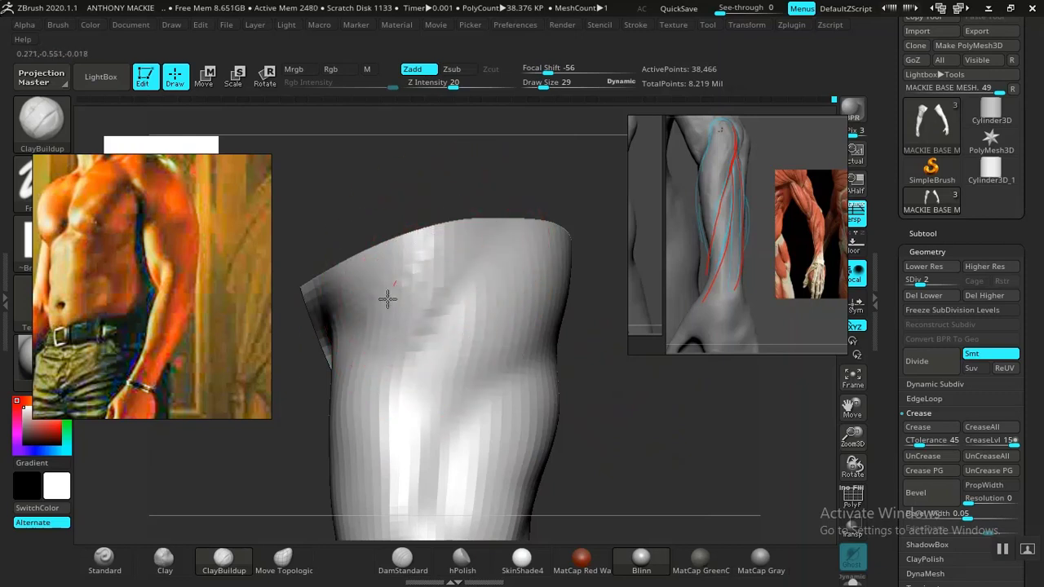
left_click_drag(618, 408, 581, 424)
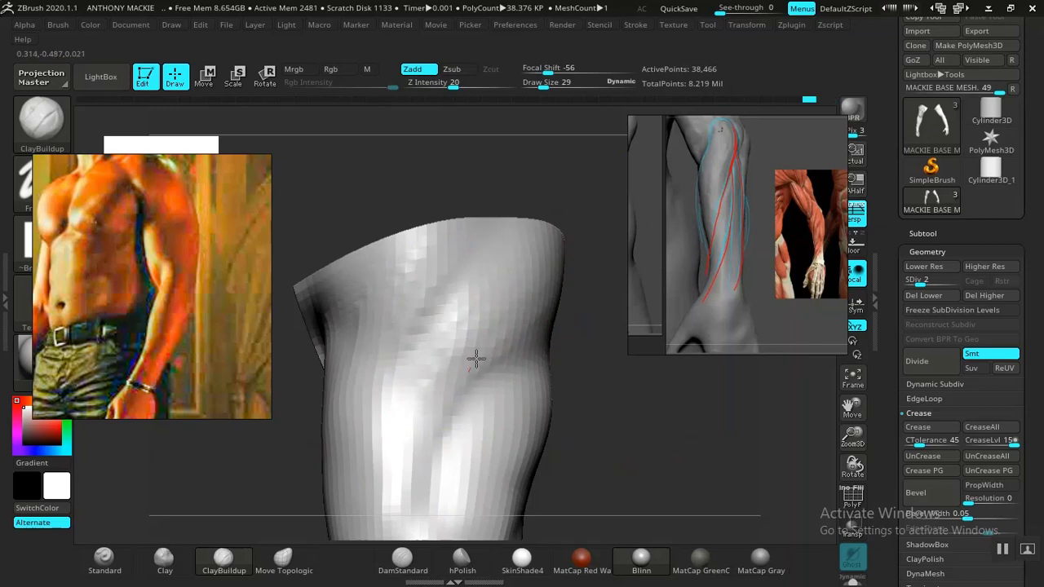
left_click_drag(496, 293, 492, 301)
left_click_drag(602, 433, 530, 400)
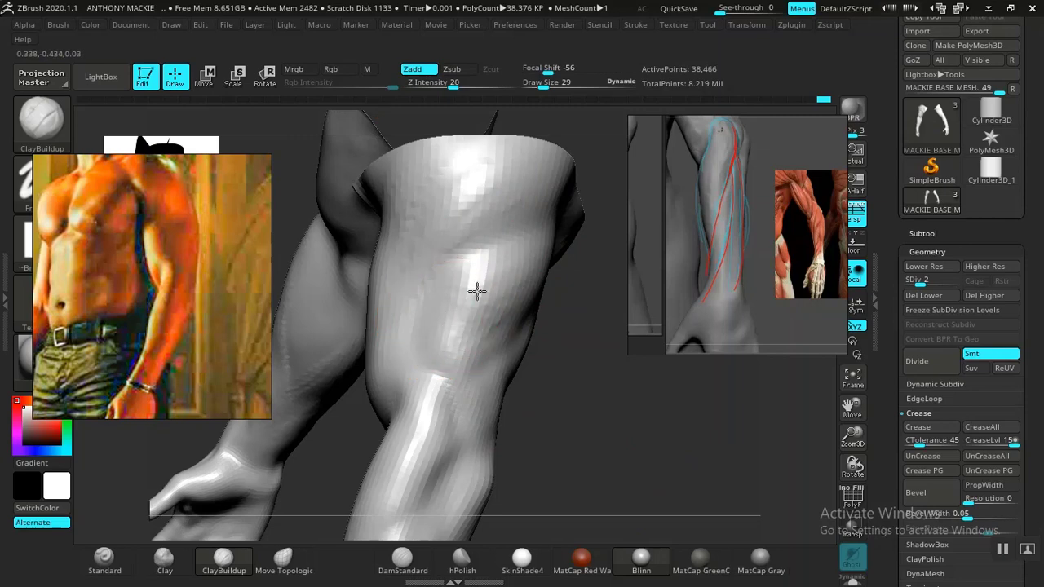
Step: Build up the triceps and outer side of the upper arm down to the elbow with ClayBuildup at draw size 29
left_click_drag(583, 419, 513, 296)
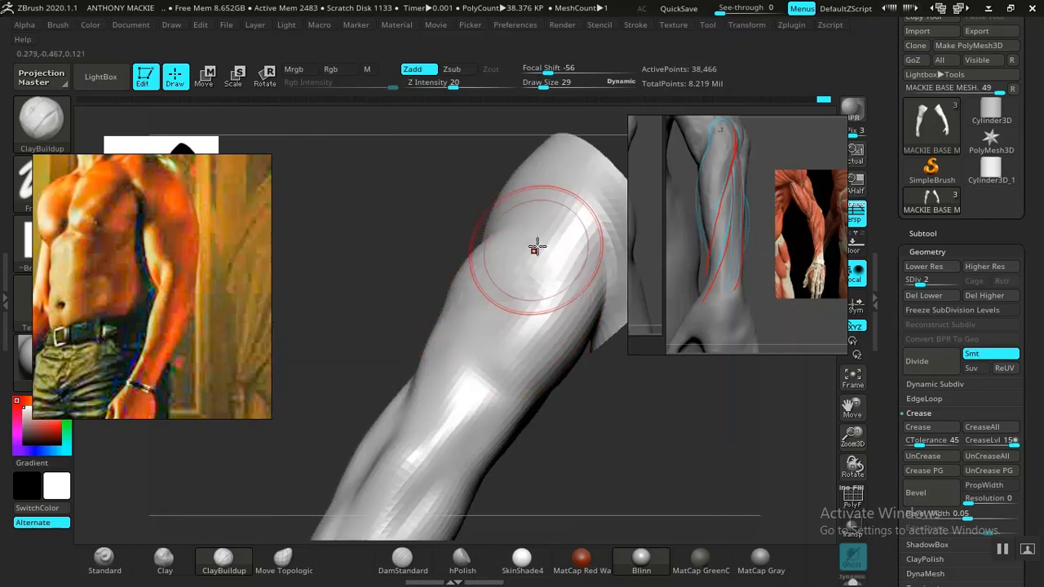
left_click_drag(536, 244, 518, 365)
left_click_drag(567, 418, 582, 280)
left_click_drag(541, 345, 524, 441)
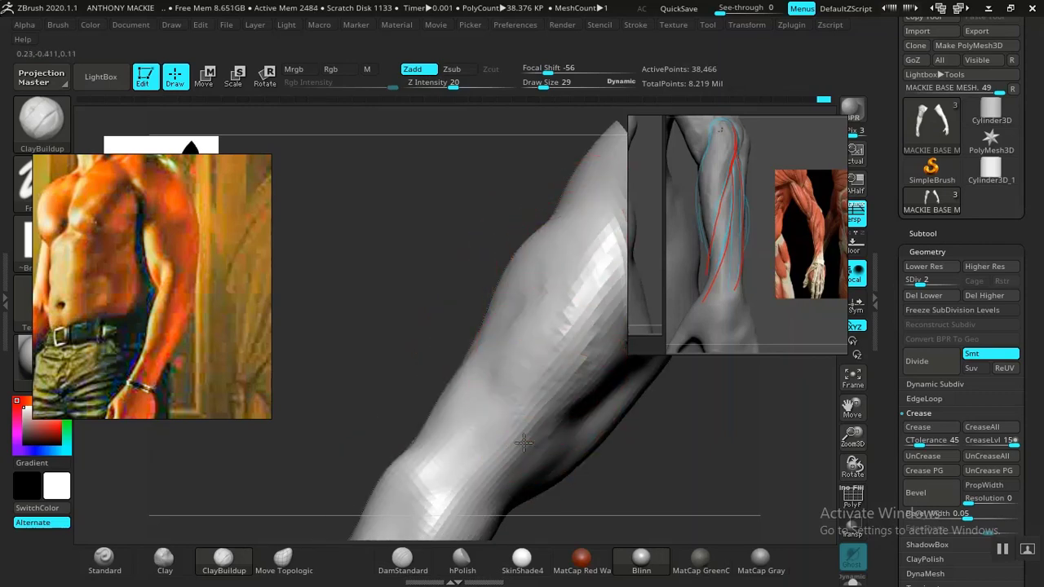
mouse_move(606, 468)
left_mouse_down()
mouse_move(659, 466)
mouse_move(592, 452)
mouse_move(546, 498)
mouse_move(520, 255)
left_mouse_up()
mouse_move(551, 295)
left_mouse_down()
mouse_move(524, 216)
mouse_move(395, 302)
left_mouse_up()
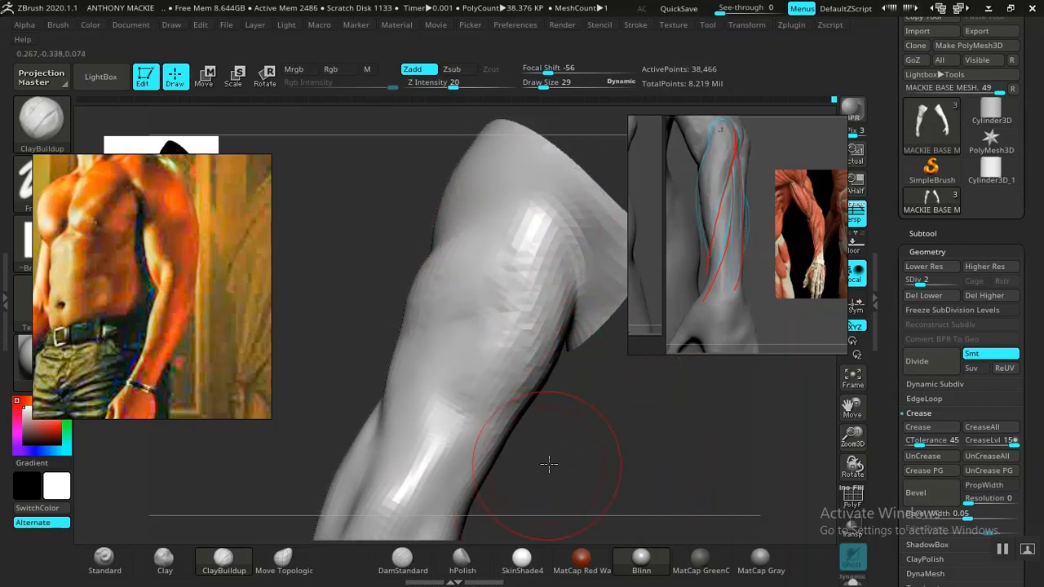
left_click_drag(548, 464, 527, 460)
mouse_move(659, 444)
left_mouse_down()
mouse_move(770, 391)
mouse_move(582, 391)
mouse_move(606, 275)
mouse_move(515, 296)
mouse_move(533, 345)
left_mouse_up()
mouse_move(534, 344)
left_mouse_down()
mouse_move(410, 254)
mouse_move(413, 307)
left_mouse_up()
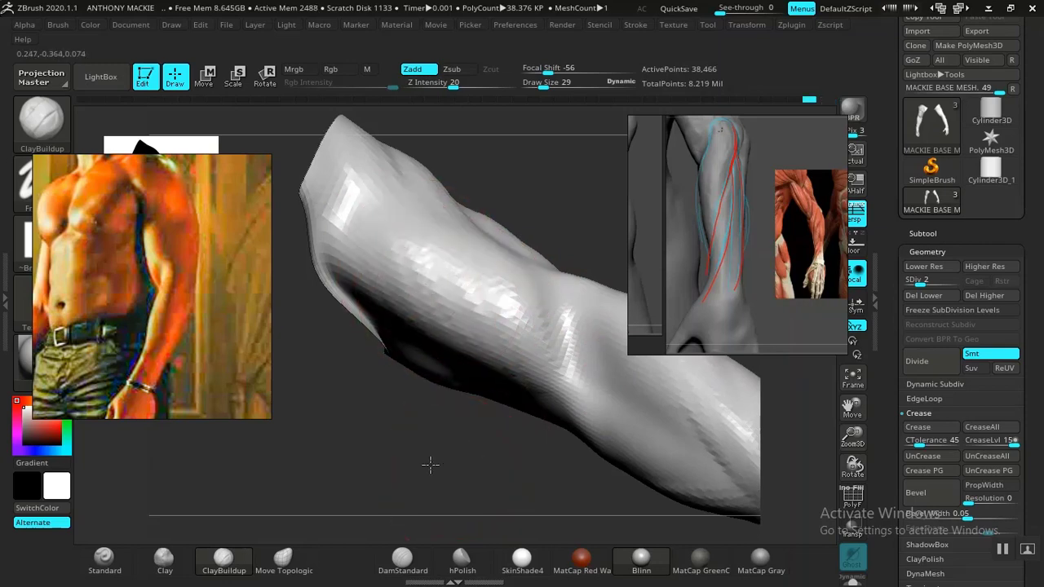
mouse_move(429, 464)
left_mouse_down()
mouse_move(359, 497)
mouse_move(411, 478)
left_mouse_up()
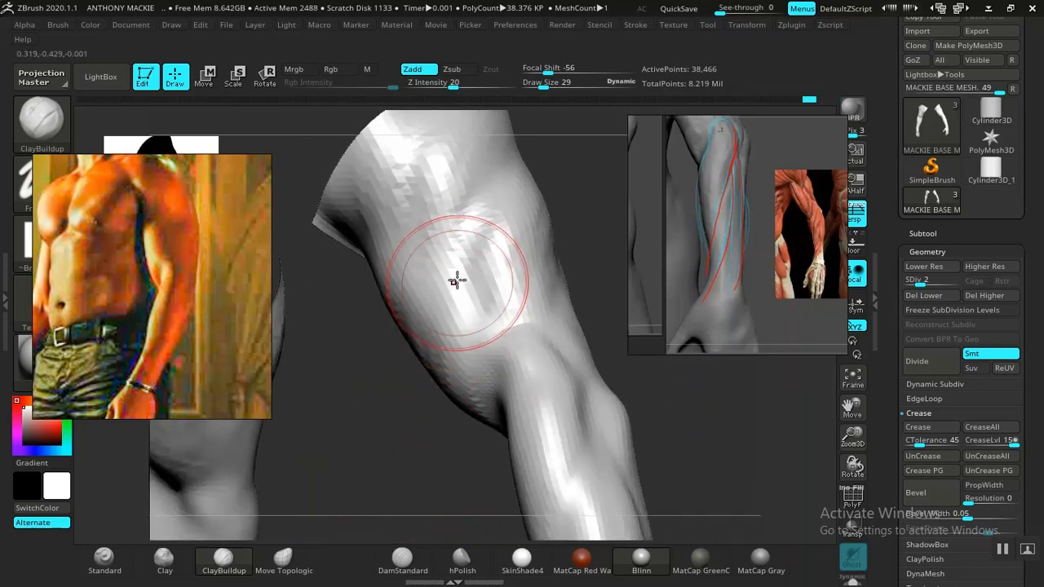
Step: Smooth the clay strokes on the upper arm and triceps using Smooth at Z Intensity 3 and draw size 26
left_click(430, 86, "shift")
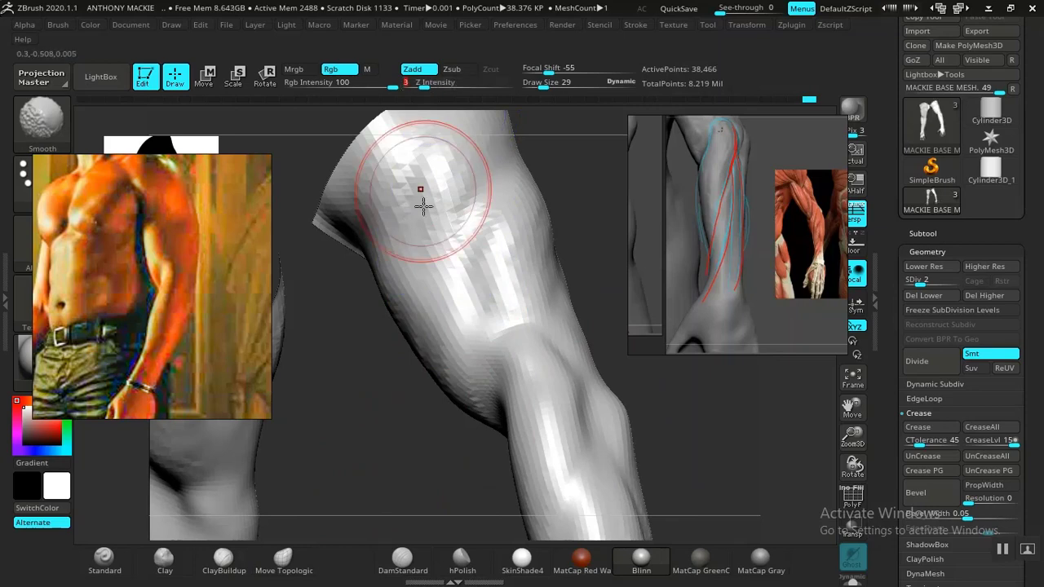
mouse_move(352, 380)
left_mouse_down("alt")
mouse_move(359, 492)
mouse_move(371, 483)
left_mouse_up("alt")
key("space")
left_click_drag(448, 287, 443, 291)
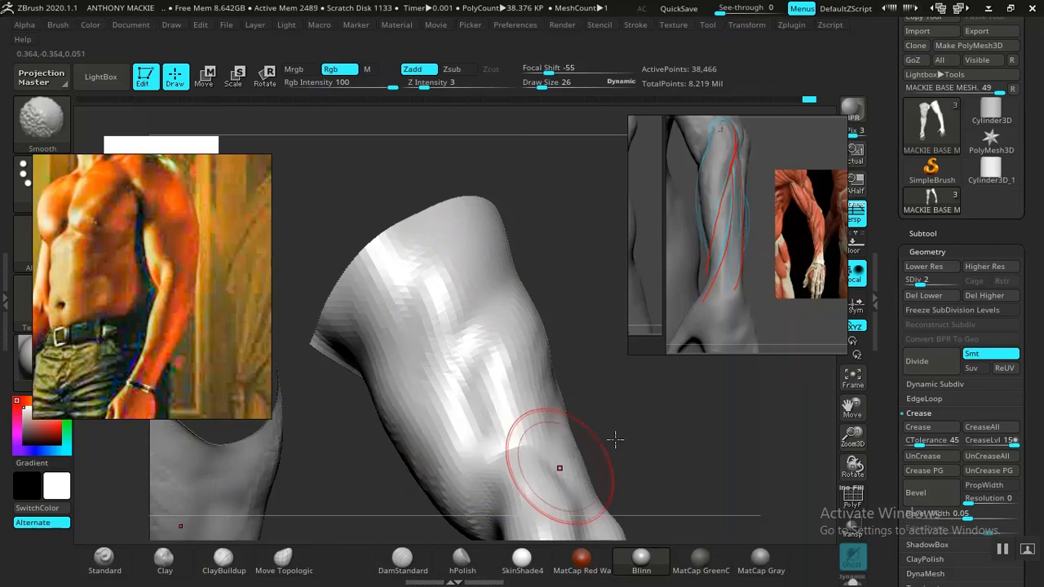
mouse_move(615, 441)
left_mouse_down()
mouse_move(611, 380)
mouse_move(460, 335)
left_mouse_up()
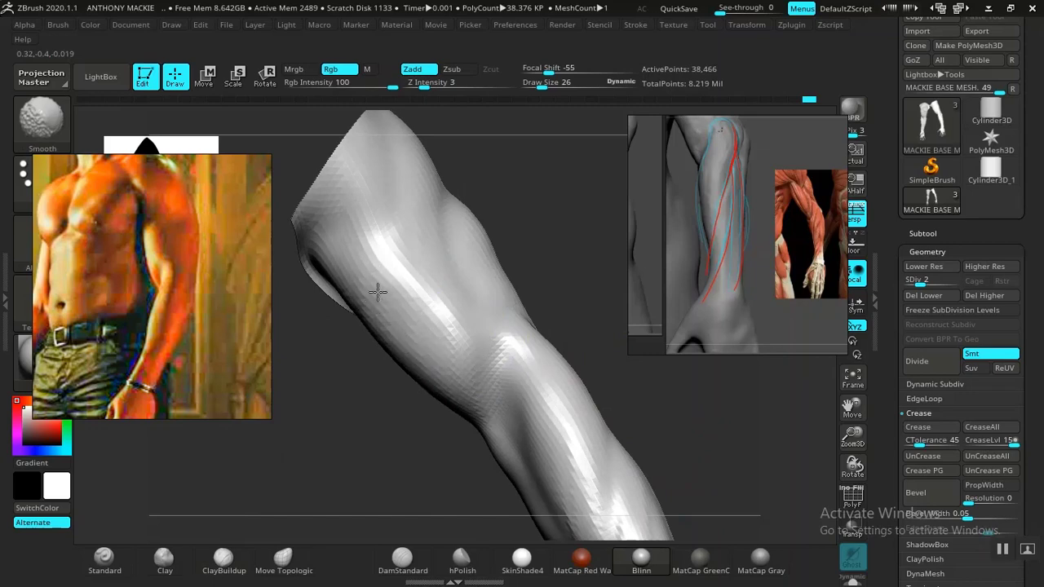
left_click_drag(377, 292, 436, 359, "shift")
mouse_move(438, 421)
left_mouse_down("alt")
mouse_move(367, 315)
mouse_move(343, 216)
left_mouse_up("alt")
mouse_move(653, 396)
left_mouse_down()
mouse_move(375, 432)
mouse_move(335, 383)
left_mouse_up()
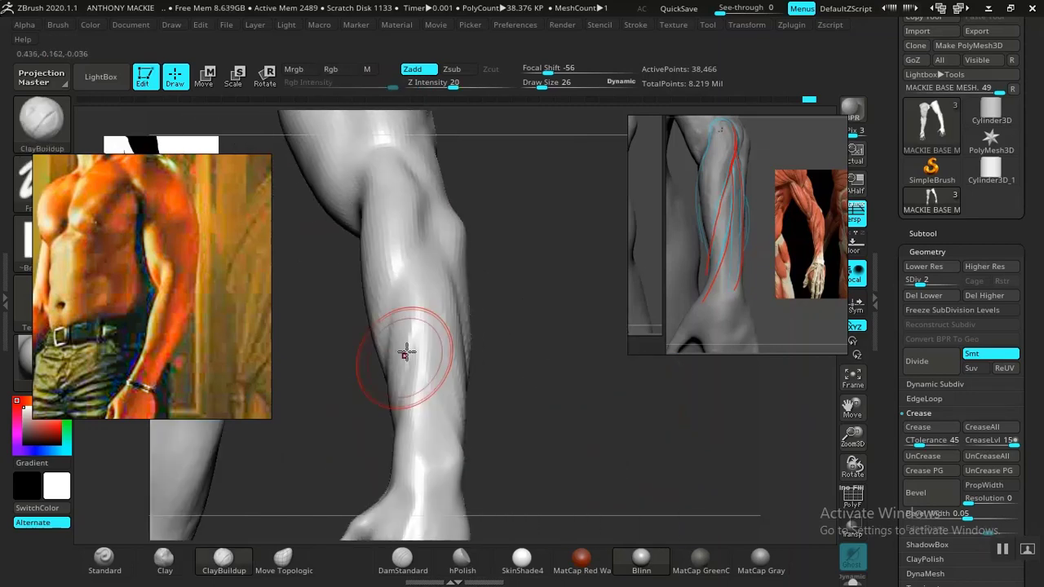
Step: Build up the long outer forearm muscles toward the wrist with ClayBuildup at draw size 26, then soften them
left_click_drag(406, 353, 418, 276, "shift")
mouse_move(464, 404)
left_mouse_down()
mouse_move(508, 410)
mouse_move(527, 492)
left_mouse_up()
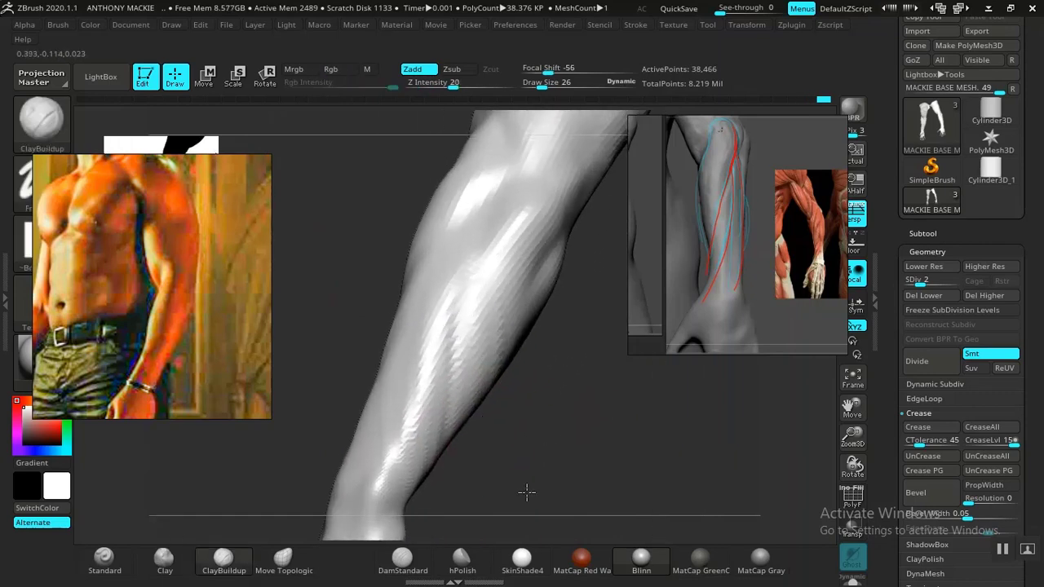
left_click_drag(469, 285, 428, 445)
left_click_drag(481, 367, 467, 432)
left_click_drag(434, 327, 457, 313, "shift")
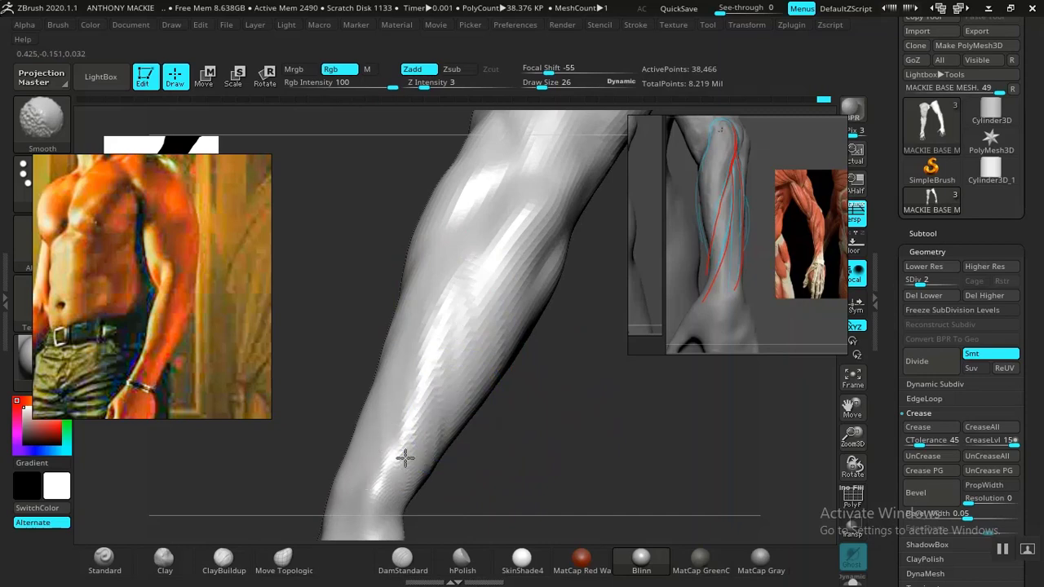
Step: Fill out and smooth the inner forearm down to the thumb side of the wrist
mouse_move(485, 450)
left_mouse_down()
mouse_move(606, 419)
mouse_move(497, 373)
left_mouse_up()
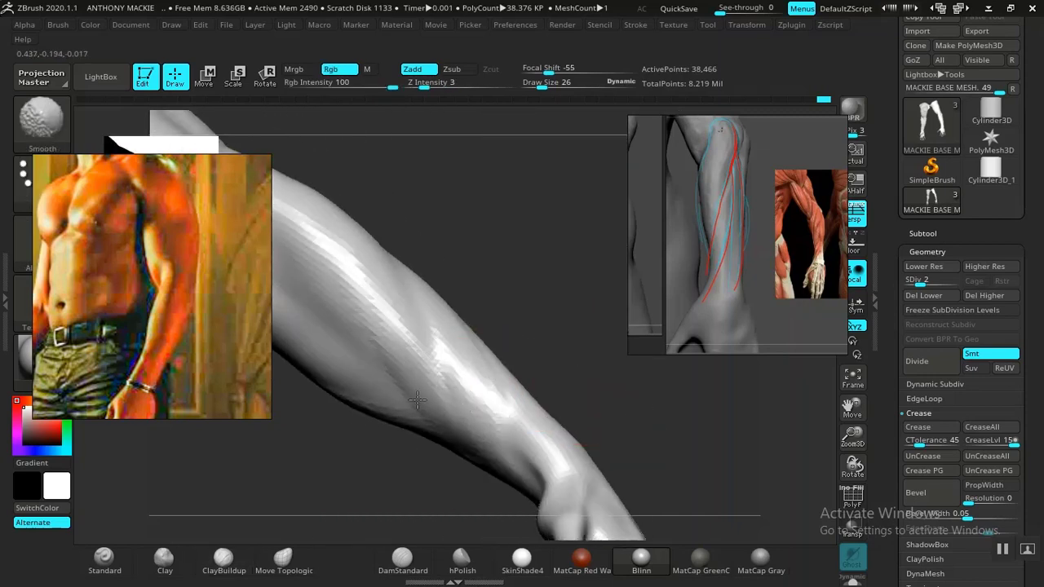
left_click_drag(553, 358, 496, 380)
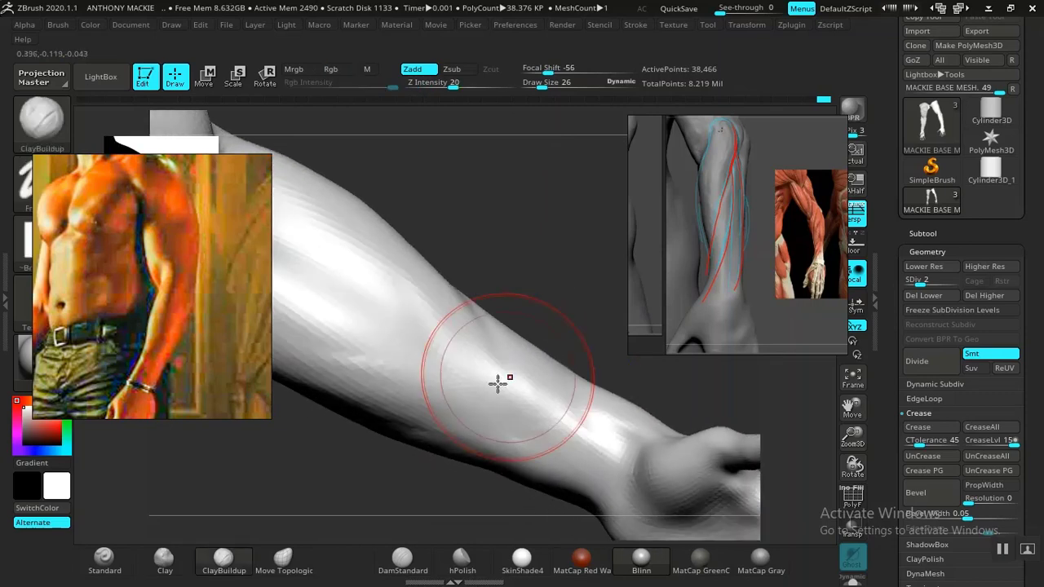
left_click_drag(541, 226, 522, 286, "alt")
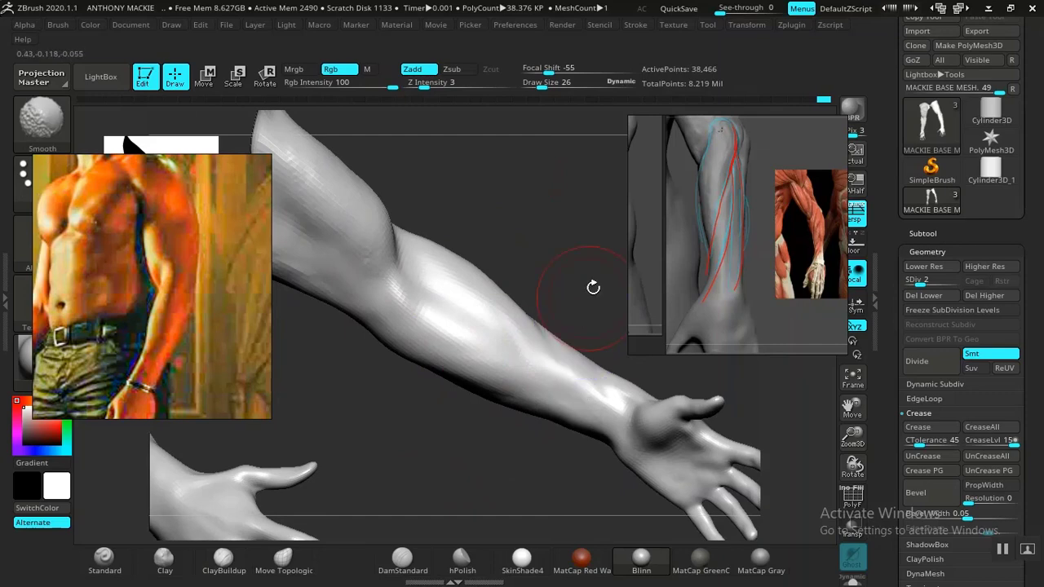
mouse_move(593, 287)
left_mouse_down()
mouse_move(592, 214)
mouse_move(588, 266)
mouse_move(449, 364)
left_mouse_up()
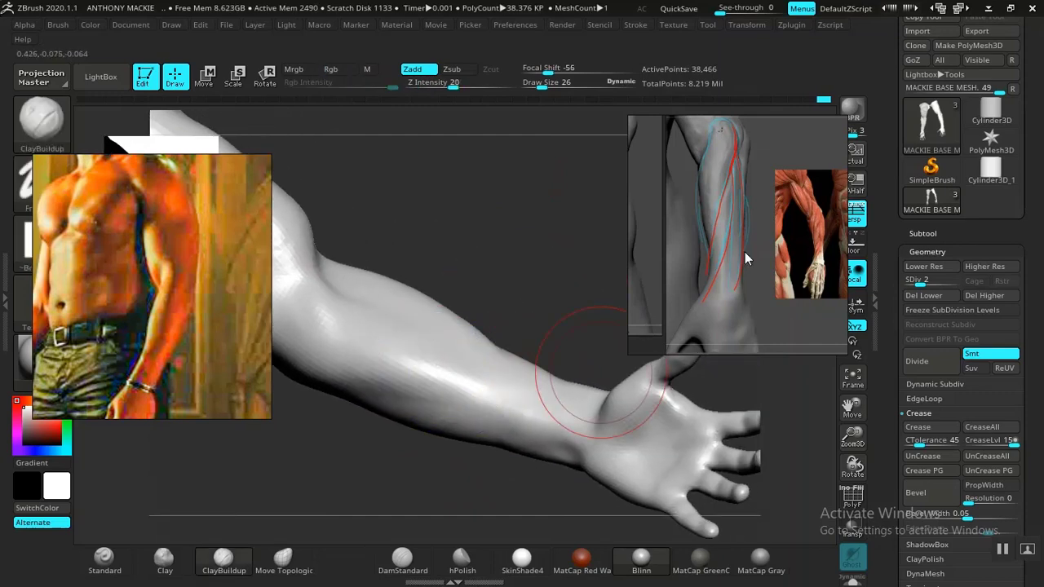
Step: Look through the whole reference board for other arm anatomy references
scroll(744, 254, "down", 5)
scroll(742, 252, "down", 2)
middle_click_drag(733, 250, 819, 270)
scroll(748, 252, "up", 1)
scroll(749, 257, "up", 6)
scroll(692, 248, "down", 2)
scroll(786, 265, "down", 4)
mouse_move(761, 236)
middle_mouse_down()
mouse_move(808, 233)
mouse_move(733, 226)
mouse_move(766, 236)
middle_mouse_up()
scroll(742, 232, "up", 1)
scroll(766, 236, "down", 3)
middle_click_drag(703, 252, 756, 266)
middle_click_drag(731, 230, 677, 280)
middle_click_drag(796, 284, 772, 200)
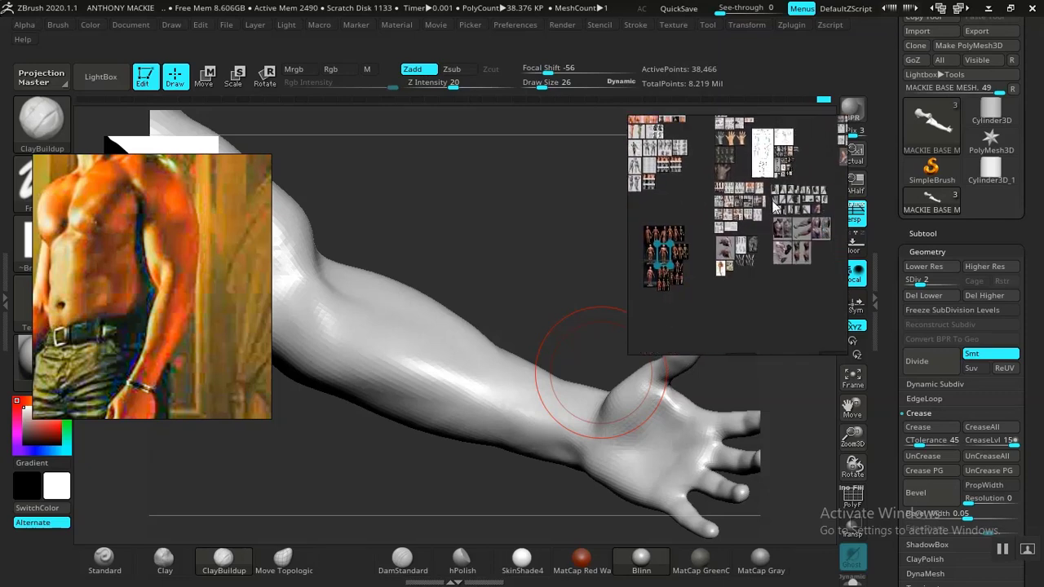
Step: Enlarge the grey palm-up forearm reference on the board and examine its inner forearm and wrist
scroll(773, 207, "up", 6)
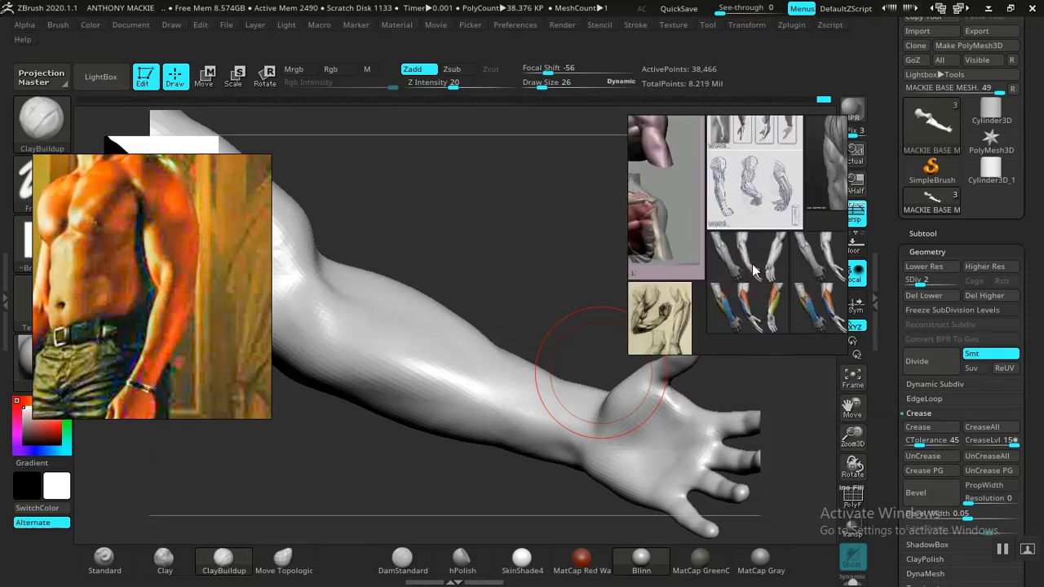
scroll(755, 273, "up", 4)
middle_click_drag(769, 315, 693, 273)
middle_click_drag(773, 225, 766, 224)
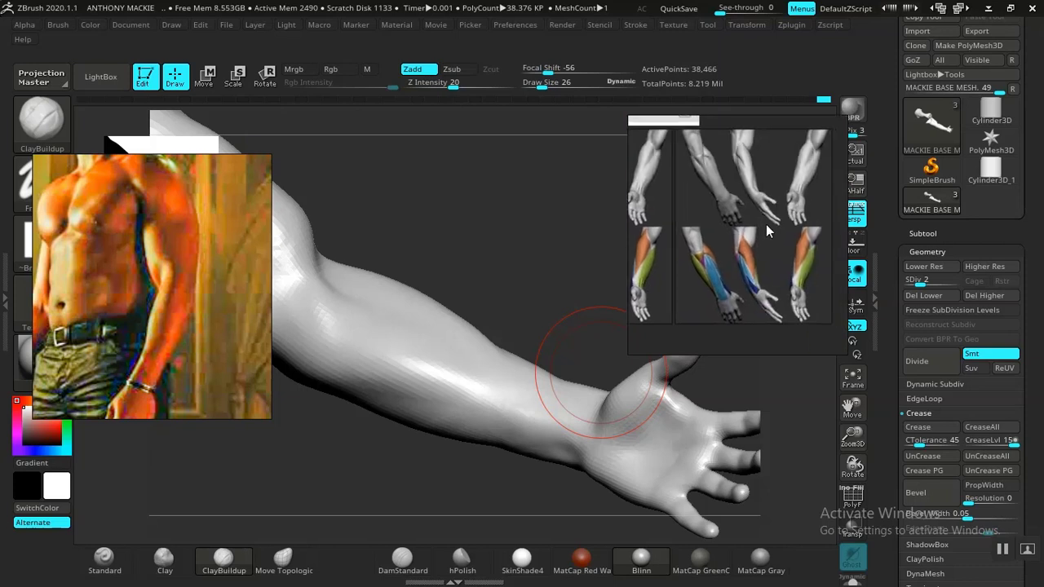
scroll(785, 290, "up", 4)
middle_click_drag(781, 308, 743, 290)
middle_click_drag(693, 210, 796, 340)
middle_click_drag(749, 271, 662, 267)
scroll(774, 203, "up", 4)
middle_click_drag(802, 190, 767, 264)
middle_click_drag(723, 217, 755, 266)
scroll(755, 261, "down", 2)
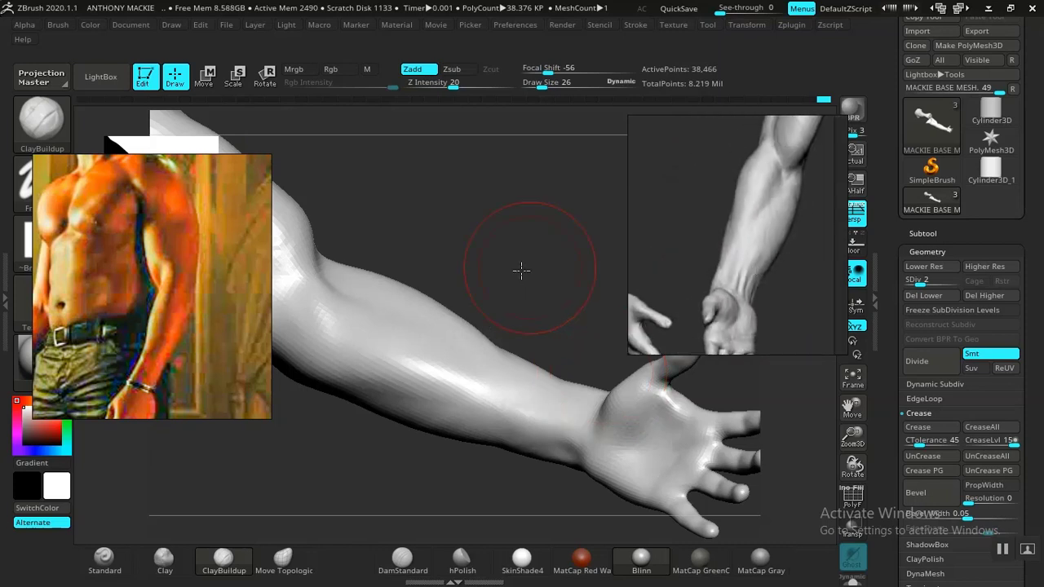
Step: Lower the arms to subdivision level 1 and carve the inner elbow crease and forearm muscle split with DamStandard at draw size 26
mouse_move(522, 270)
left_mouse_down()
mouse_move(498, 284)
mouse_move(608, 252)
mouse_move(589, 212)
mouse_move(551, 282)
mouse_move(590, 250)
mouse_move(599, 375)
mouse_move(608, 376)
mouse_move(592, 482)
mouse_move(592, 427)
mouse_move(601, 431)
mouse_move(433, 403)
mouse_move(413, 433)
left_mouse_up()
key("shift")
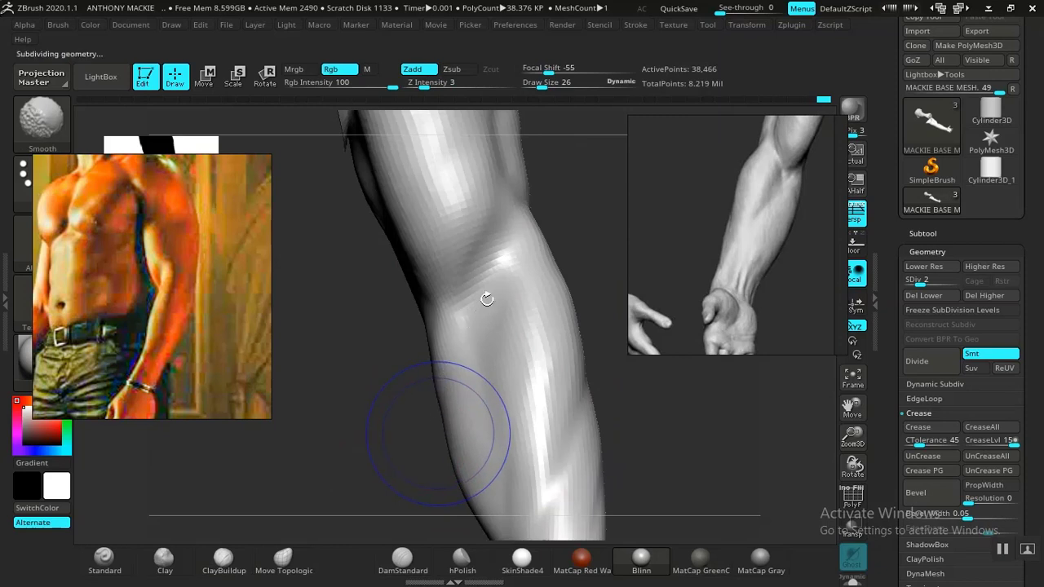
key("shift+d")
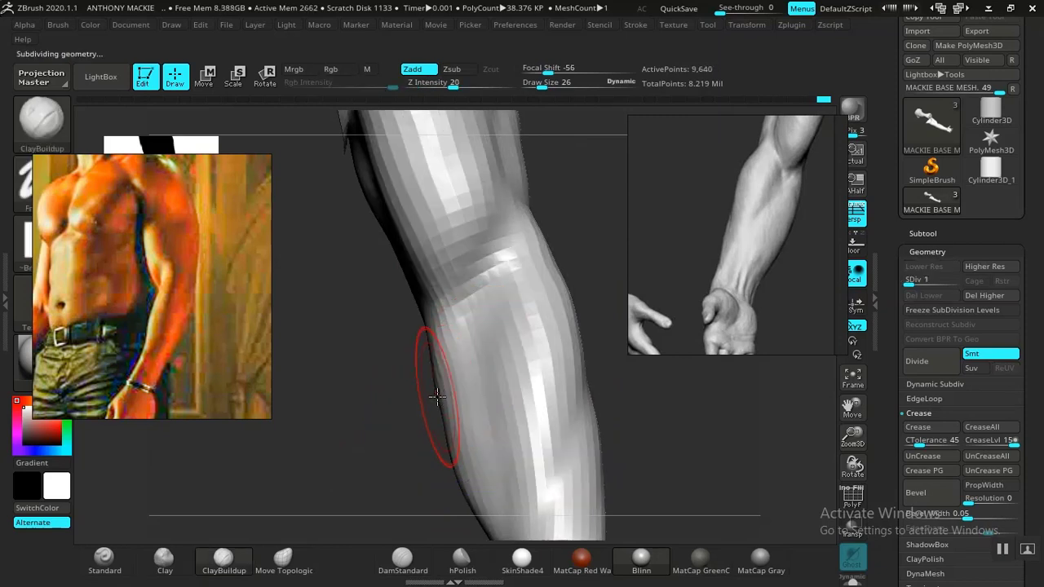
left_click(403, 558)
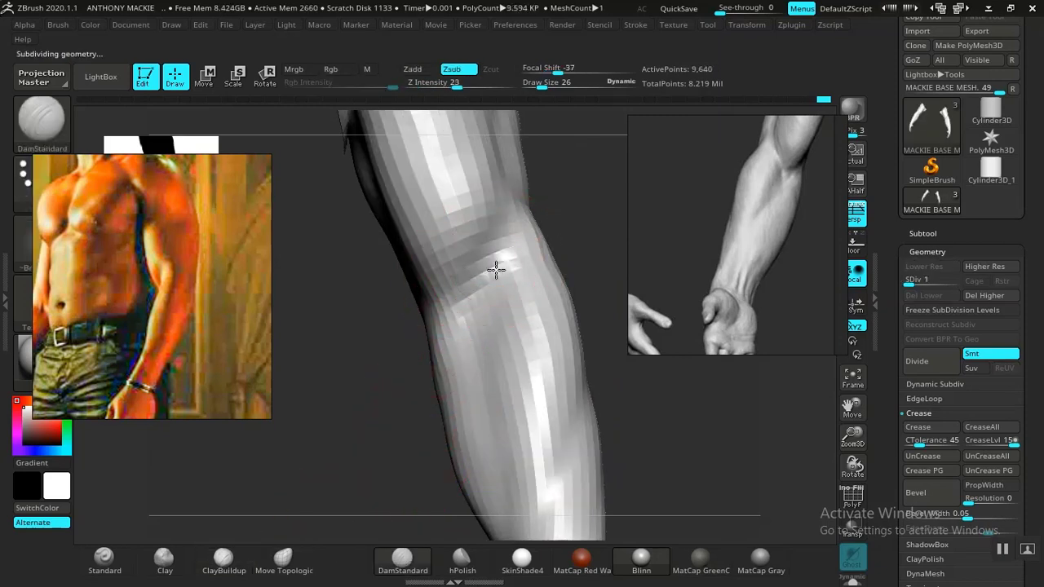
key("shift")
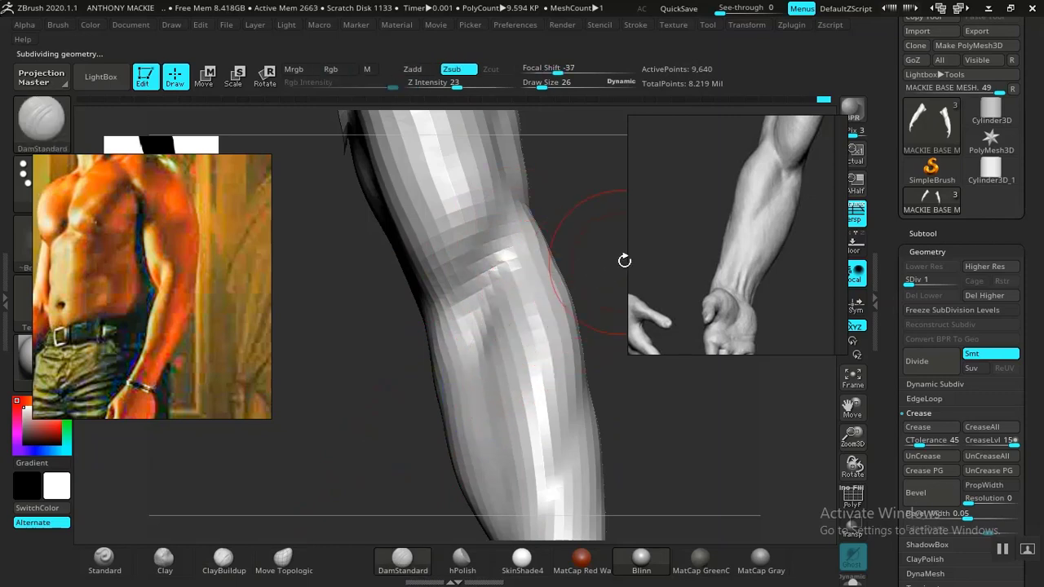
left_click_drag(630, 268, 510, 96)
mouse_move(590, 225)
left_mouse_down()
mouse_move(550, 191)
mouse_move(625, 429)
mouse_move(466, 212)
mouse_move(563, 397)
left_mouse_up()
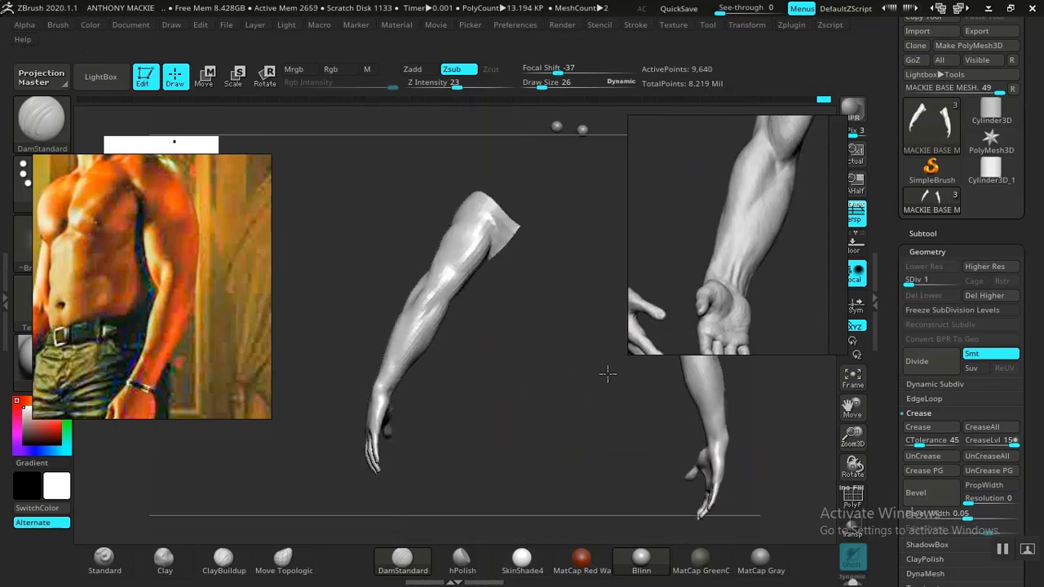
mouse_move(622, 379)
left_mouse_down()
mouse_move(527, 305)
mouse_move(556, 390)
mouse_move(552, 345)
mouse_move(453, 313)
left_mouse_up()
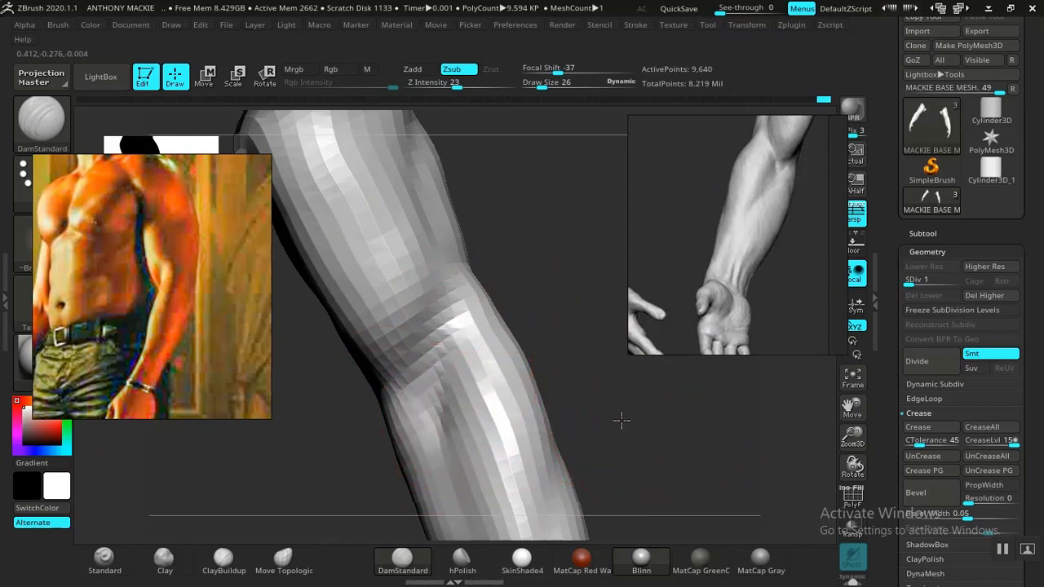
Step: Carve the inner wrist above the palm with DamStandard at draw size 14, then return to subdivision level 2
mouse_move(622, 420)
left_mouse_down()
mouse_move(554, 354)
mouse_move(560, 373)
mouse_move(593, 336)
mouse_move(622, 422)
mouse_move(674, 508)
mouse_move(528, 305)
mouse_move(508, 213)
left_mouse_up()
key("space")
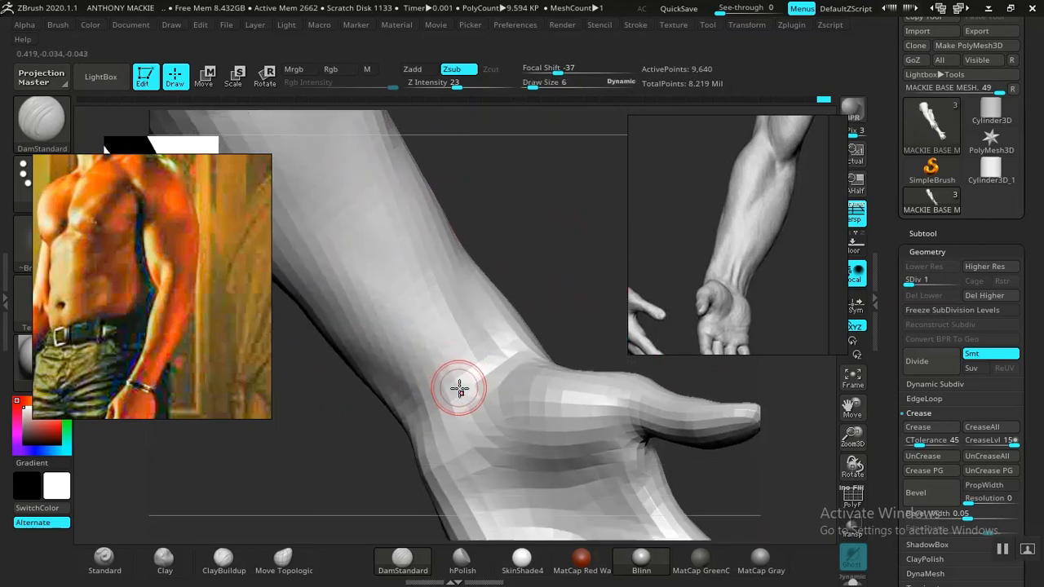
key("space")
left_click_drag(455, 354, 462, 355)
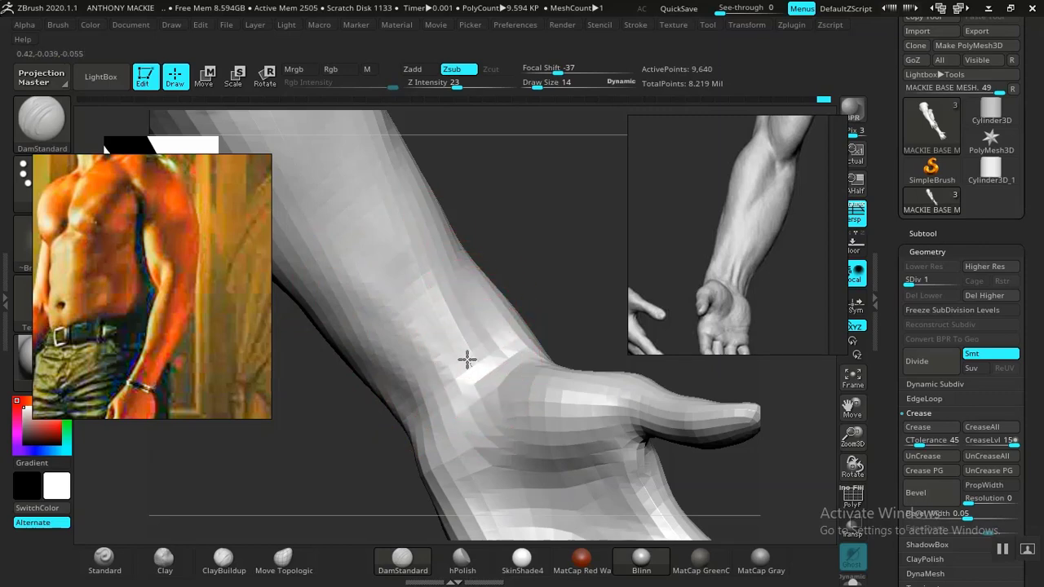
left_click_drag(538, 300, 560, 310)
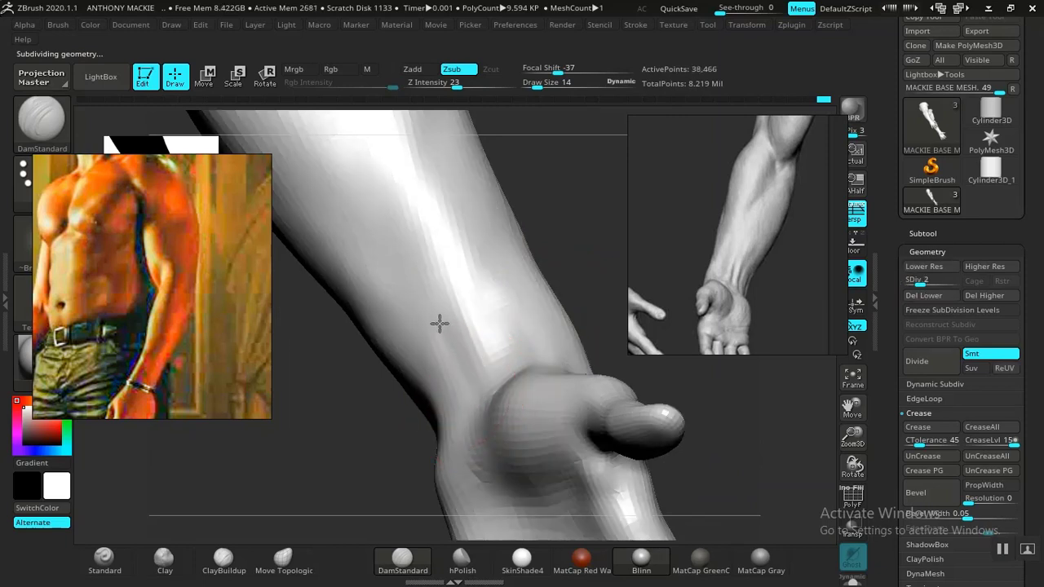
Step: Refine the crease and thumb-side groove of the inner wrist with DamStandard on subdivision level 2
left_click_drag(564, 243, 613, 235)
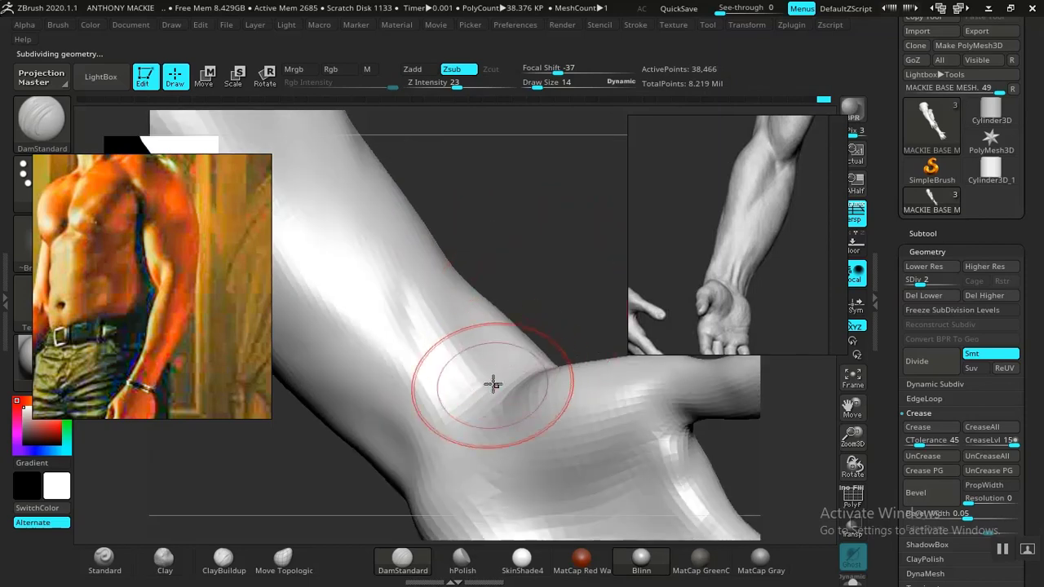
mouse_move(540, 320)
left_mouse_down()
mouse_move(564, 307)
mouse_move(505, 328)
left_mouse_up()
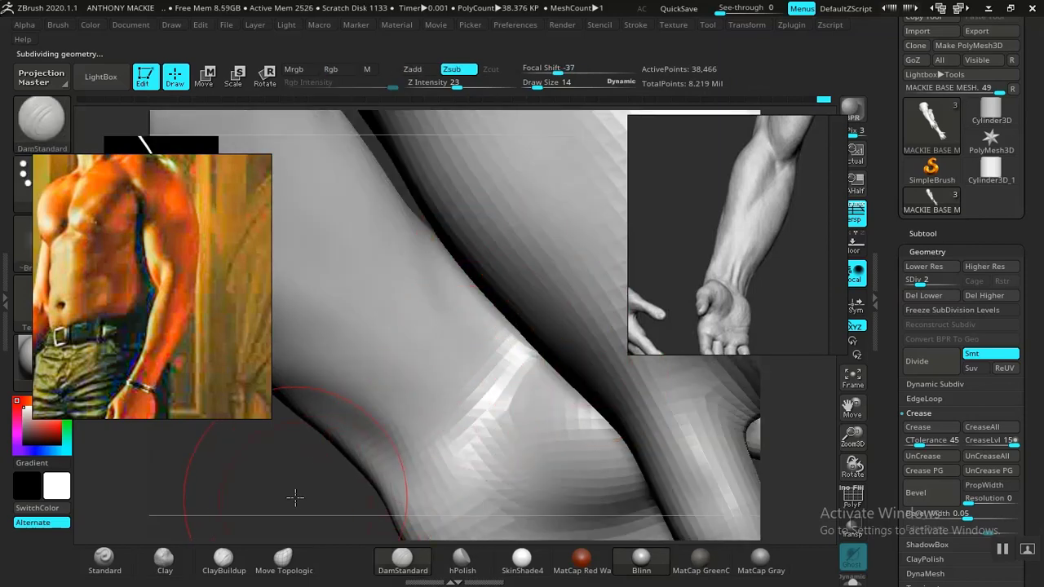
left_click_drag(295, 498, 296, 482)
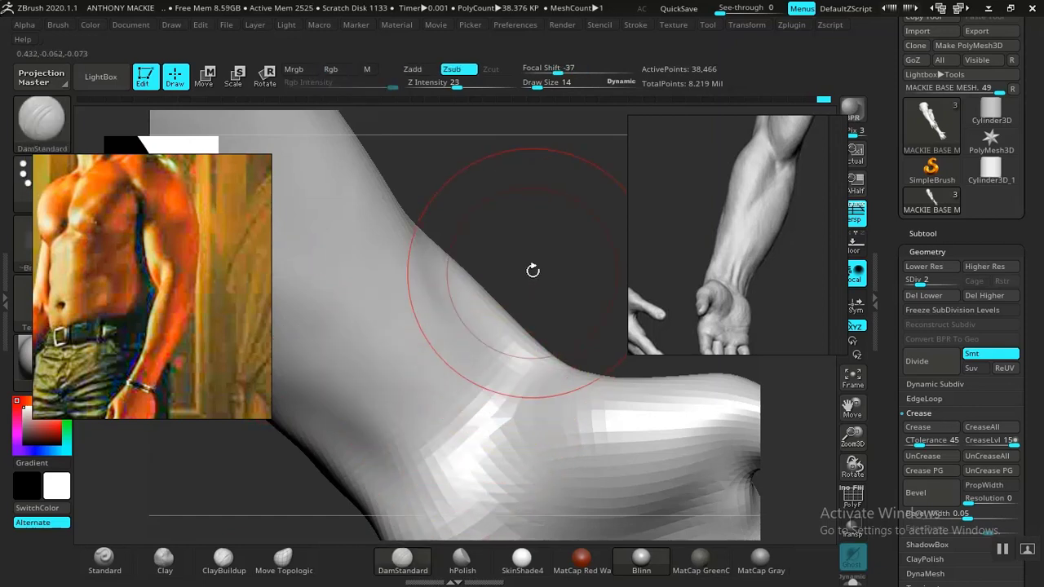
left_click_drag(533, 270, 473, 368)
Step: Shape the inner wrist tendons with Standard at Z Intensity 33 and carve grooves beside them with DamStandard at Z Intensity 35
left_click(104, 558)
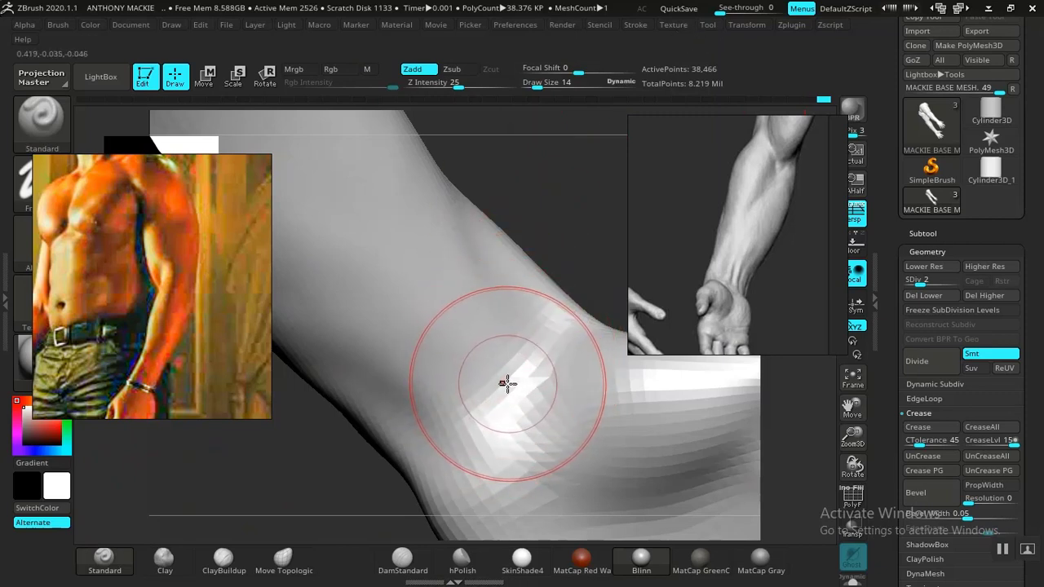
left_click_drag(464, 82, 471, 83)
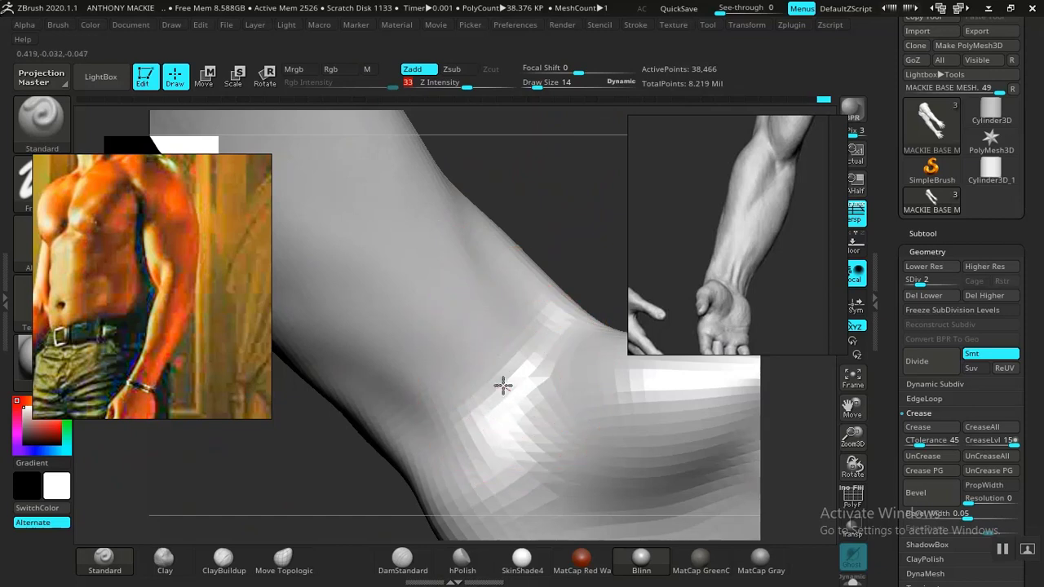
left_click(403, 558)
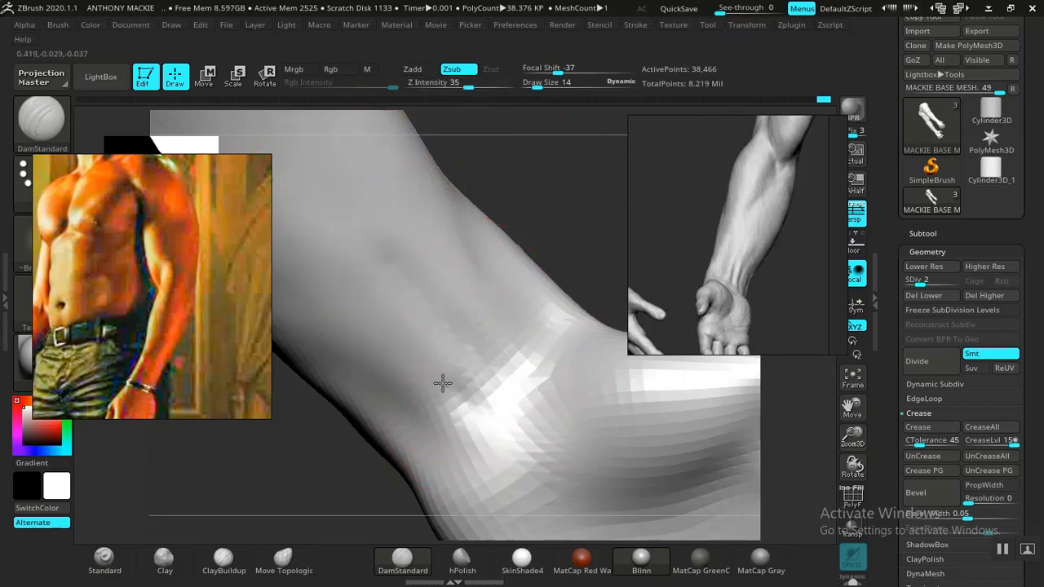
left_click_drag(442, 382, 328, 285)
mouse_move(600, 253)
left_mouse_down()
mouse_move(525, 292)
mouse_move(453, 303)
mouse_move(471, 247)
mouse_move(534, 313)
mouse_move(564, 303)
mouse_move(588, 311)
left_mouse_up()
left_click_drag(562, 213, 585, 331, "alt")
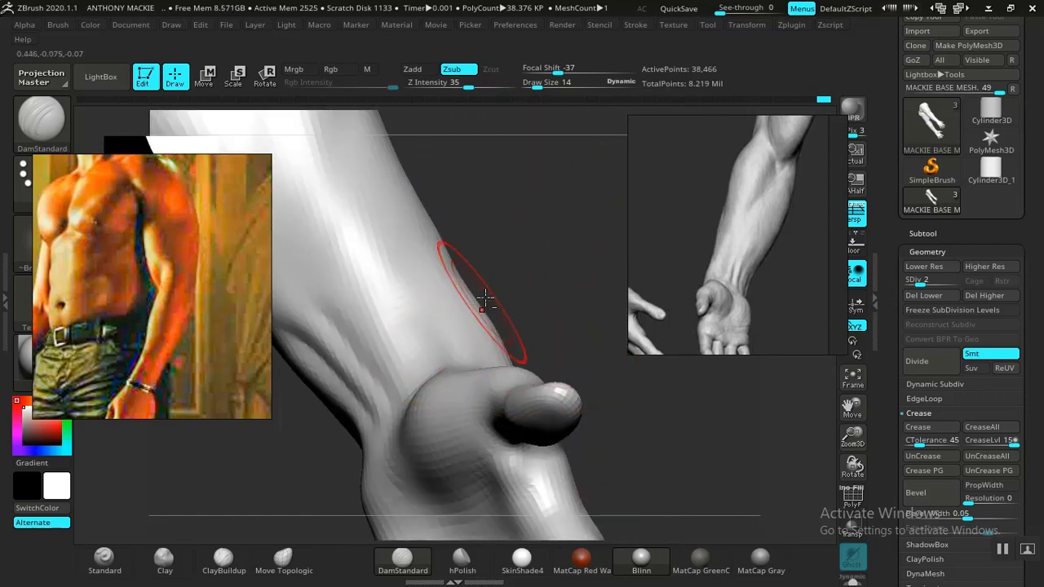
Step: Carve and soften the grooves between the inner wrist tendons with DamStandard at draw size 14 and Z Intensity 35
mouse_move(536, 253)
left_mouse_down()
mouse_move(552, 236)
mouse_move(563, 282)
left_mouse_up()
left_click_drag(428, 382, 417, 390)
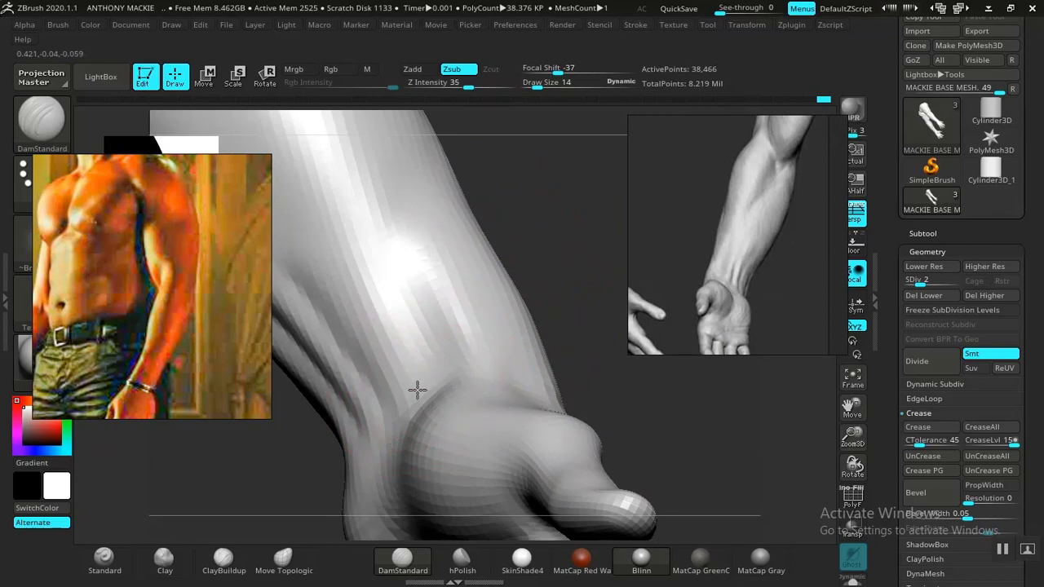
left_click_drag(397, 356, 348, 189)
mouse_move(520, 236)
left_mouse_down("alt")
mouse_move(408, 58)
mouse_move(466, 190)
mouse_move(454, 171)
left_mouse_up("alt")
mouse_move(475, 280)
left_mouse_down("alt")
mouse_move(482, 305)
mouse_move(503, 298)
mouse_move(504, 271)
mouse_move(520, 297)
mouse_move(390, 334)
left_mouse_up("alt")
key("shift")
left_click_drag(588, 254, 618, 216)
left_click_drag(455, 429, 385, 313)
key("shift")
left_click_drag(488, 414, 413, 291)
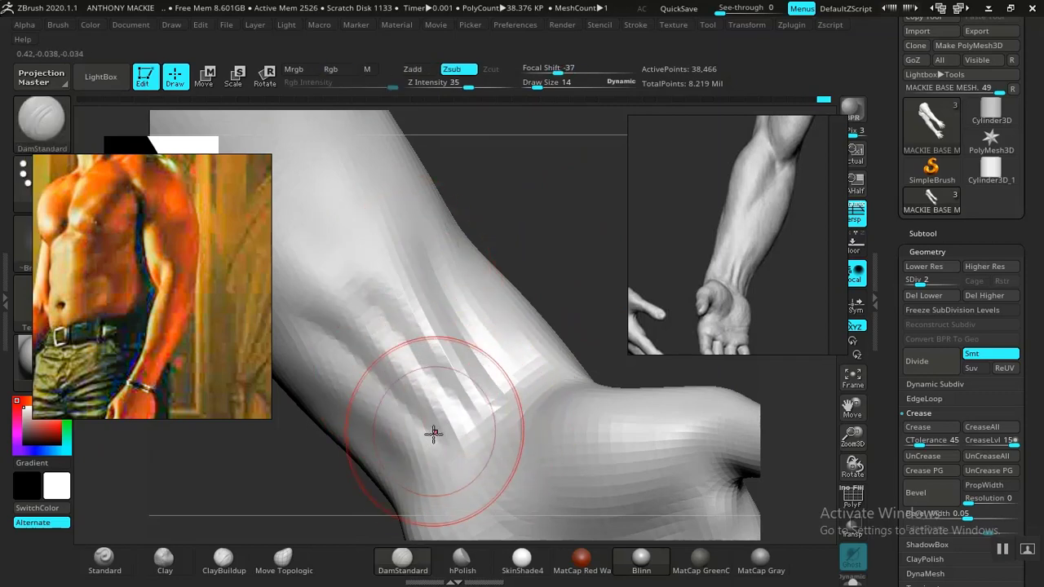
Step: Extend the thumb-side and tendon grooves up the lower inner forearm with DamStandard and smooth the surface between them
left_click_drag(433, 433, 408, 379)
left_click_drag(584, 254, 475, 371, "alt")
left_click_drag(528, 406, 587, 498, "alt")
mouse_move(548, 282)
left_mouse_down("alt")
mouse_move(548, 378)
mouse_move(581, 465)
mouse_move(522, 326)
left_mouse_up("alt")
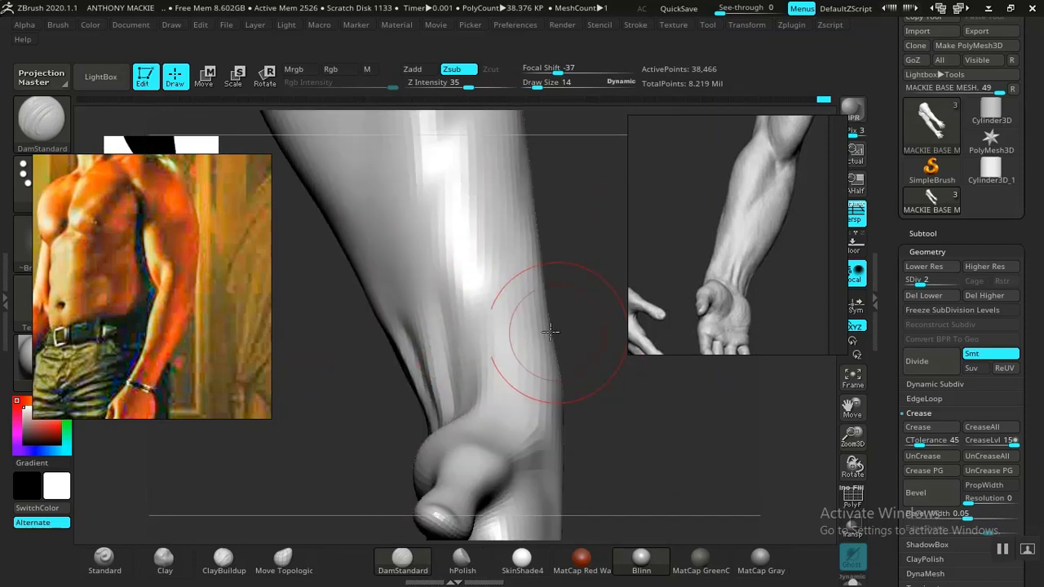
left_click_drag(439, 303, 447, 266)
mouse_move(571, 212)
left_mouse_down()
mouse_move(606, 182)
mouse_move(650, 186)
left_mouse_up()
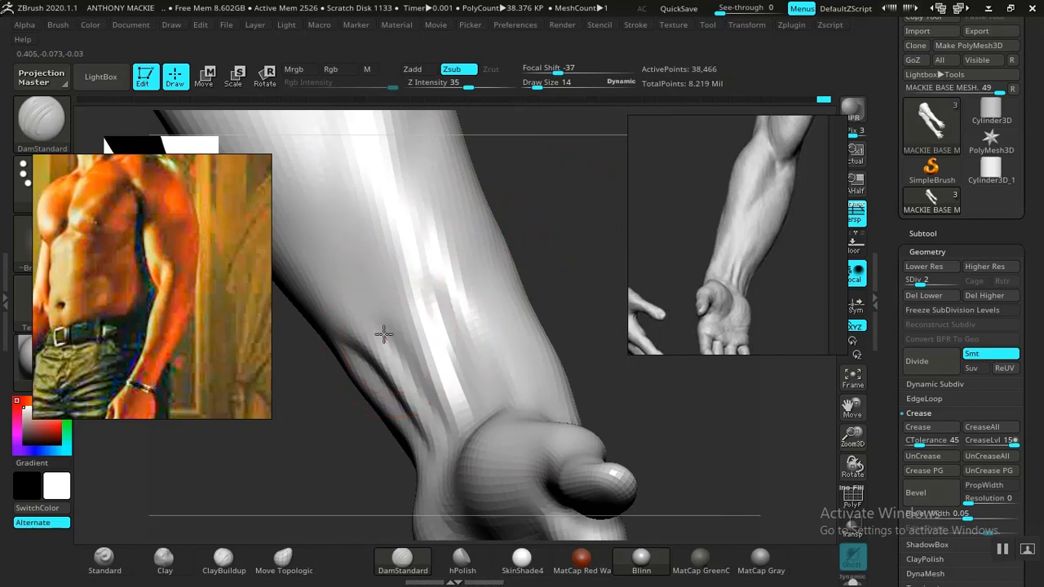
left_click_drag(557, 195, 583, 198)
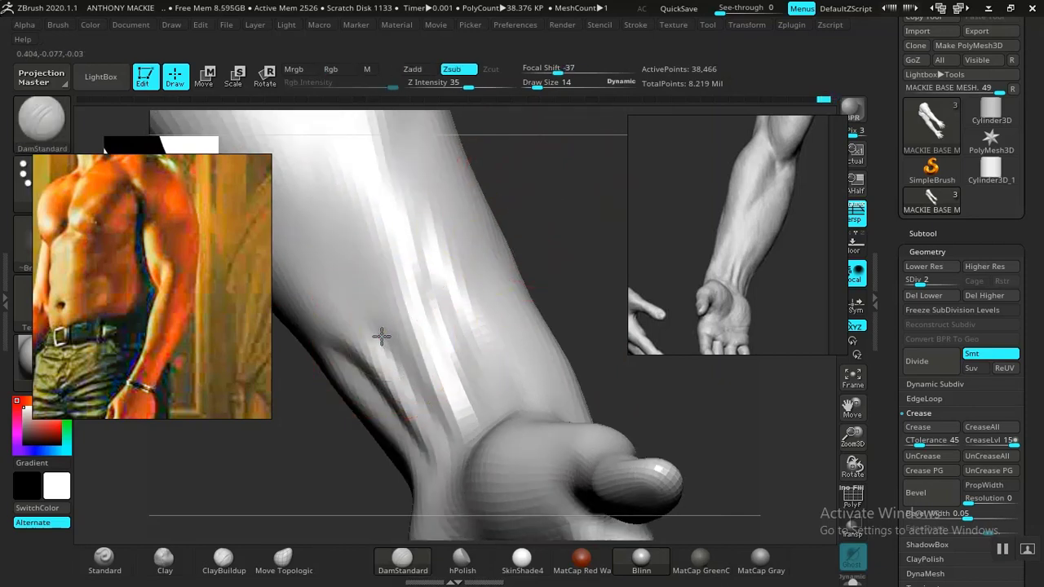
mouse_move(383, 335)
left_mouse_down()
mouse_move(364, 281)
mouse_move(347, 278)
left_mouse_up()
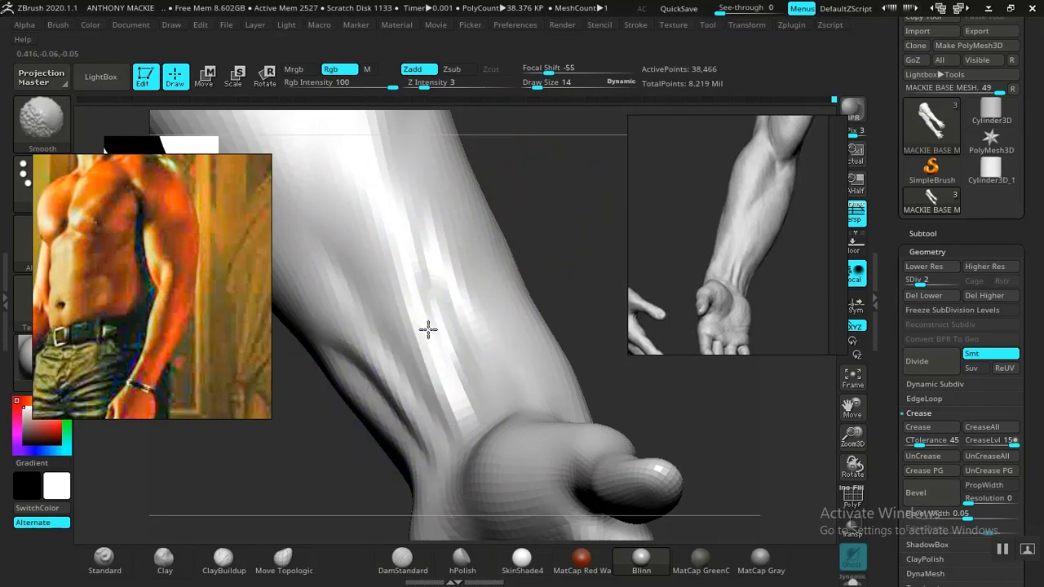
left_click_drag(428, 329, 430, 321, "shift")
left_click_drag(431, 320, 445, 330, "shift")
mouse_move(601, 236)
left_mouse_down()
mouse_move(562, 261)
mouse_move(564, 205)
mouse_move(585, 327)
mouse_move(676, 432)
left_mouse_up()
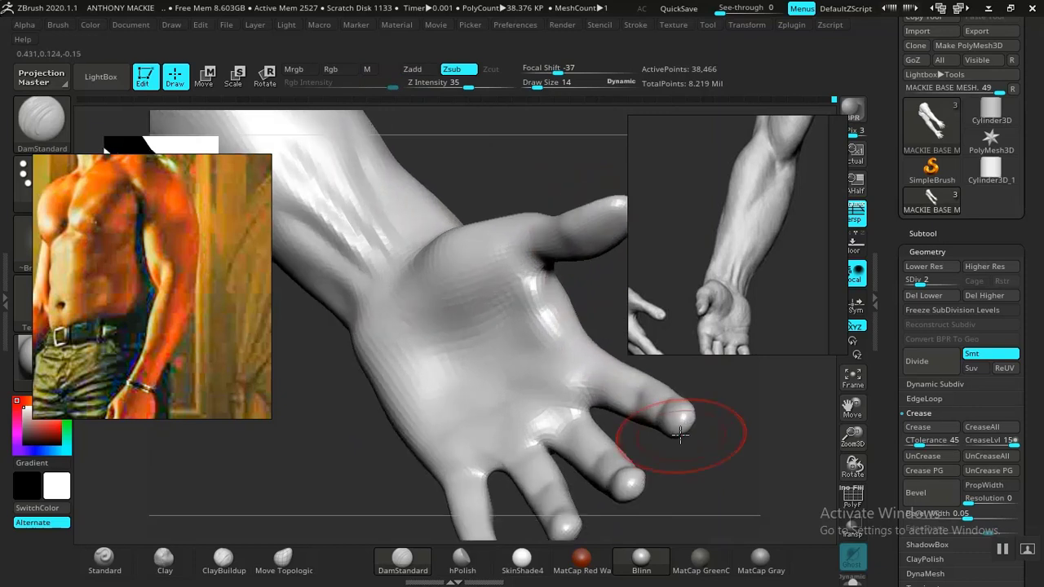
Step: Lower the arm mesh to subdivision level 1, choose the Clay brush, and turn the open palm into view
key("shift")
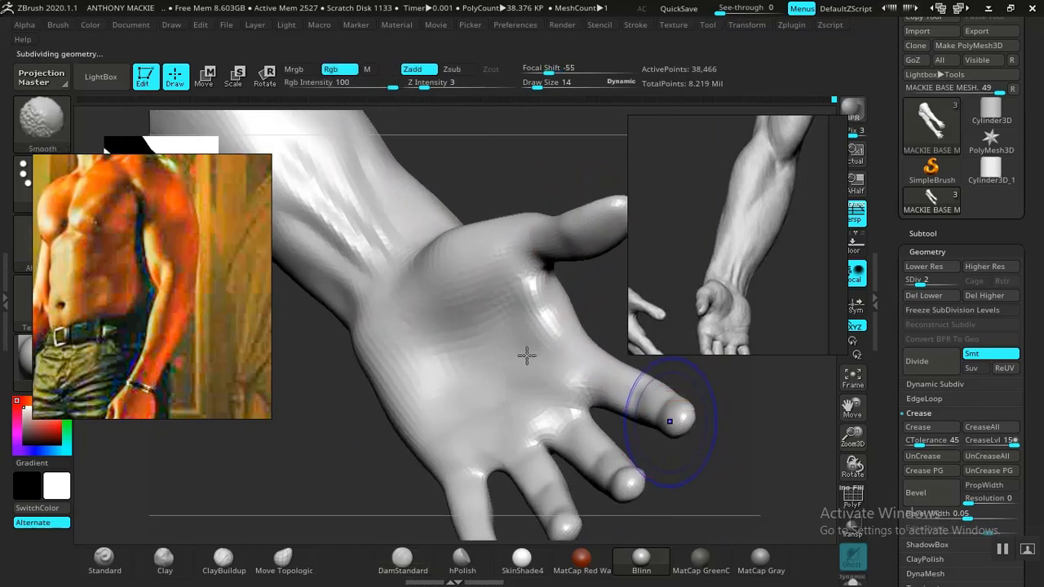
key("shift+d")
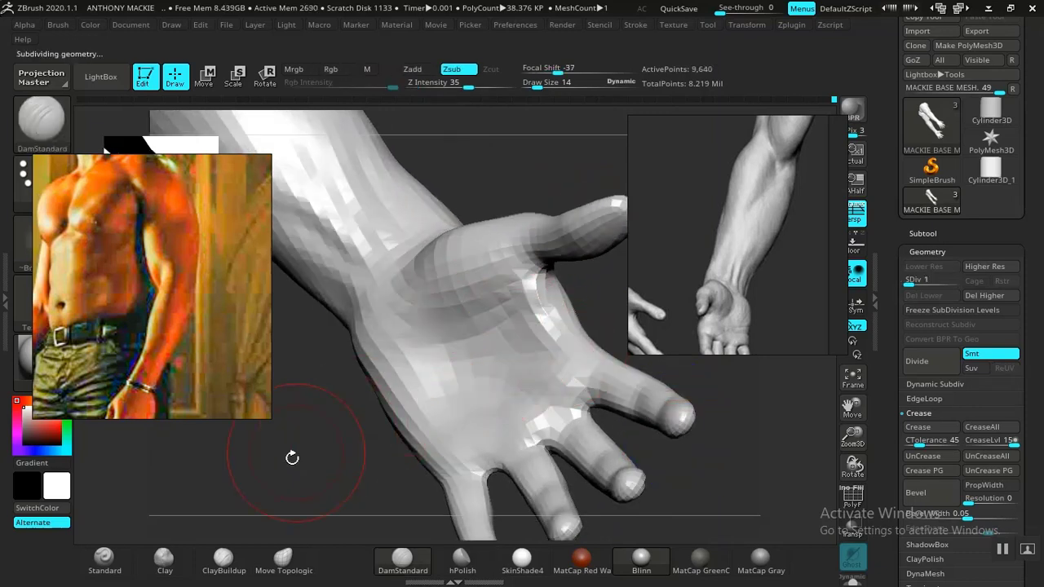
left_click(164, 562)
left_click_drag(336, 457, 280, 252, "alt")
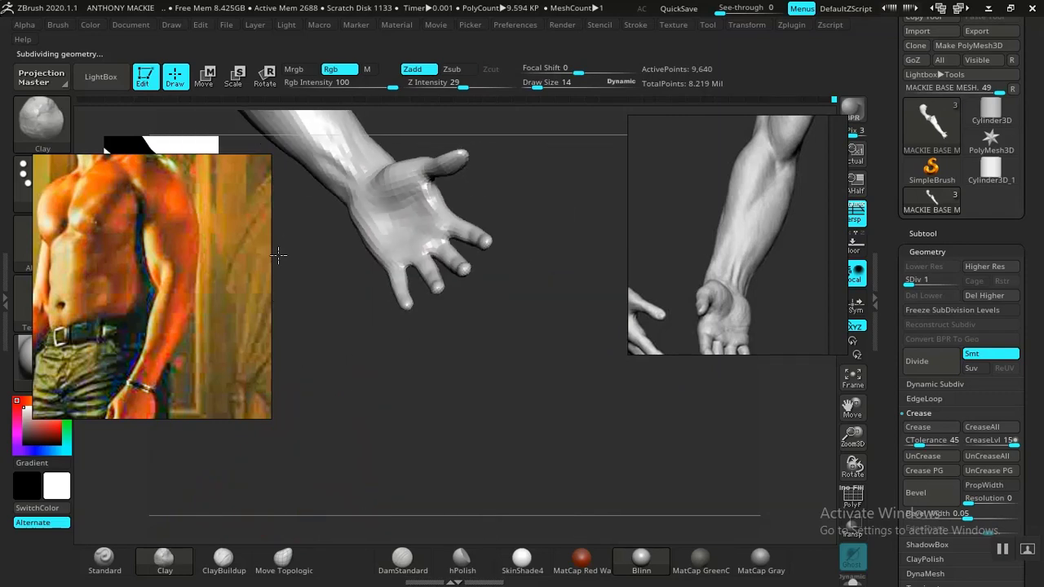
left_click_drag(500, 424, 677, 401, "alt")
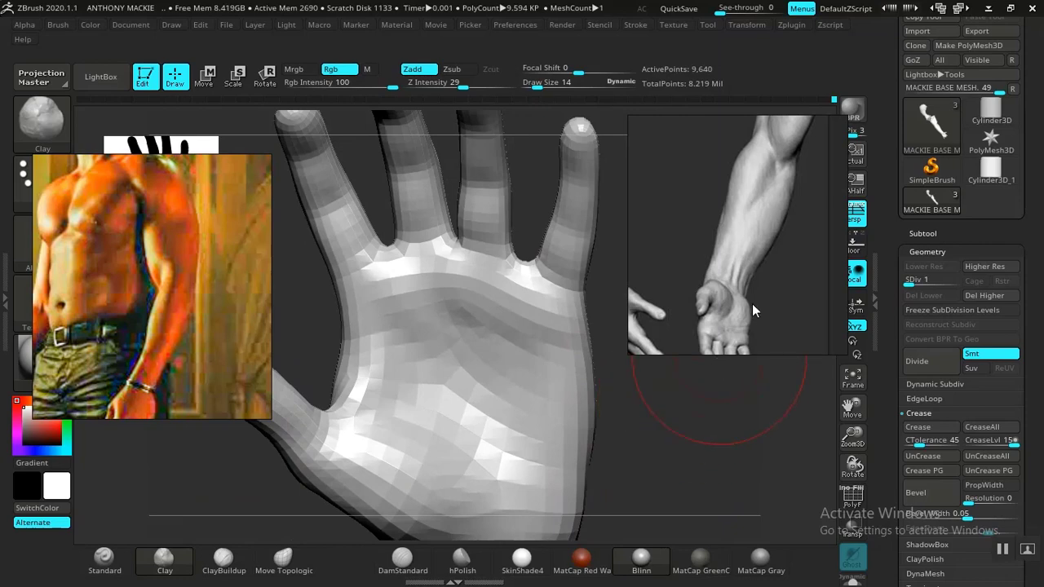
Step: Compare the palm with the sculpted hand references, then check the arms against the whole body
middle_click_drag(734, 303, 766, 223)
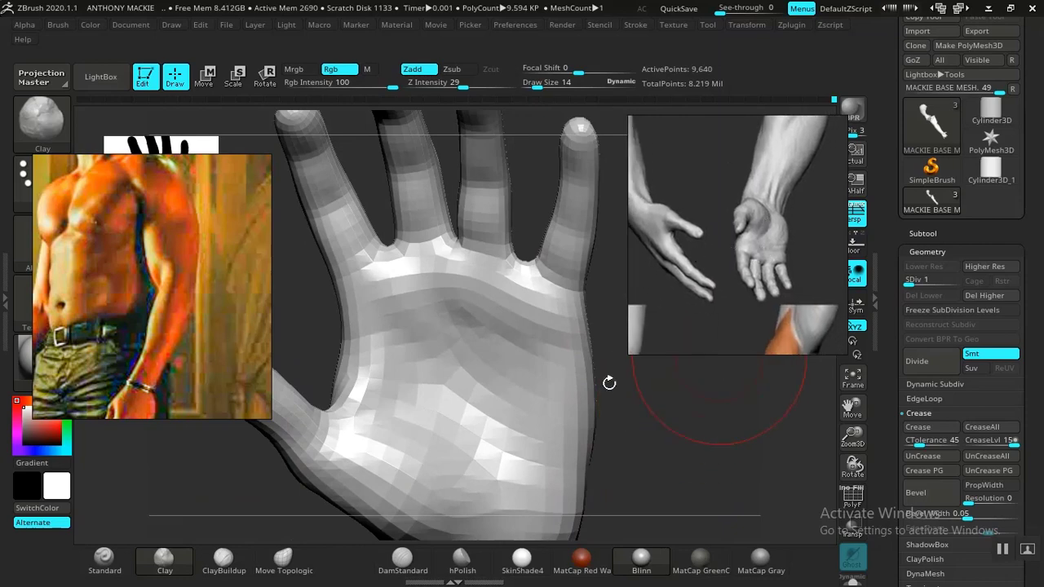
left_click_drag(663, 458, 529, 375)
left_click_drag(576, 454, 803, 427)
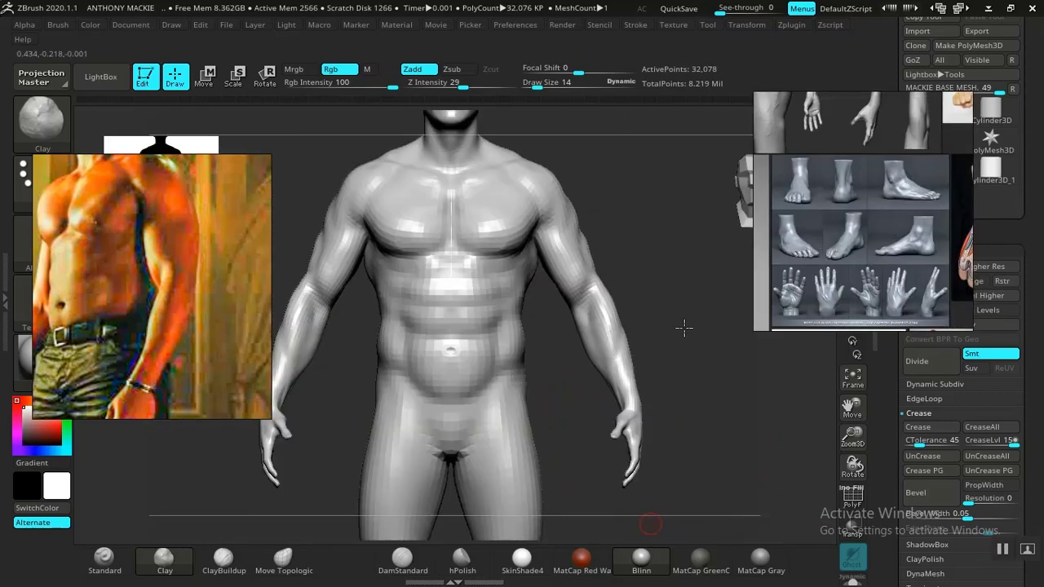
mouse_move(685, 327)
left_mouse_down()
mouse_move(664, 310)
mouse_move(694, 270)
mouse_move(658, 280)
mouse_move(635, 366)
mouse_move(676, 317)
mouse_move(690, 319)
mouse_move(660, 334)
mouse_move(608, 333)
mouse_move(639, 349)
mouse_move(626, 399)
left_mouse_up()
left_click_drag(655, 366, 685, 343)
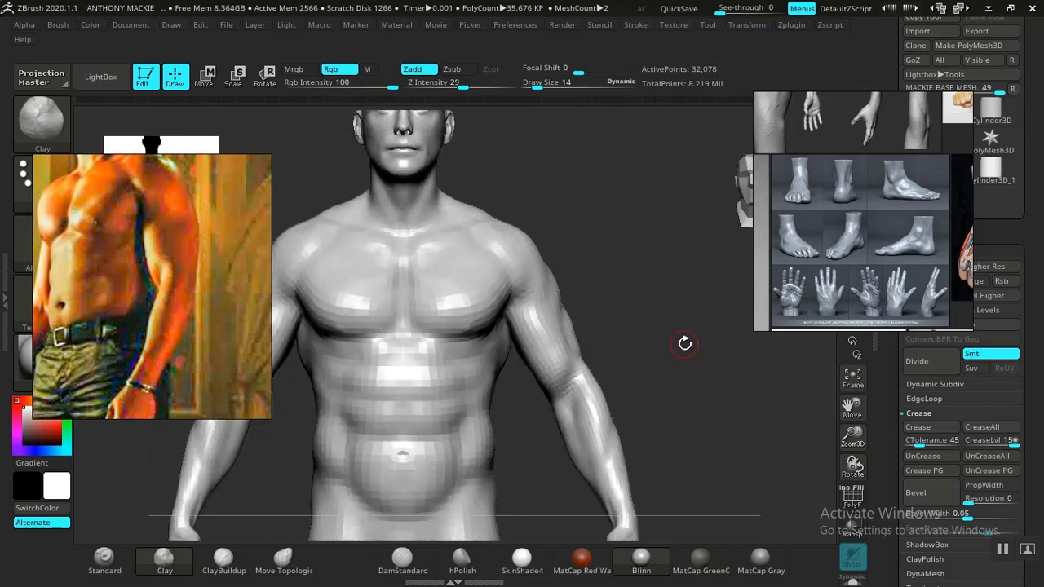
Step: Build up the inner forearm muscle below the elbow with ClayBuildup at draw size 31 and Z Intensity 20
mouse_move(685, 399)
left_mouse_down()
mouse_move(663, 366)
mouse_move(669, 352)
mouse_move(666, 403)
mouse_move(546, 438)
mouse_move(580, 485)
mouse_move(433, 440)
mouse_move(522, 424)
left_mouse_up()
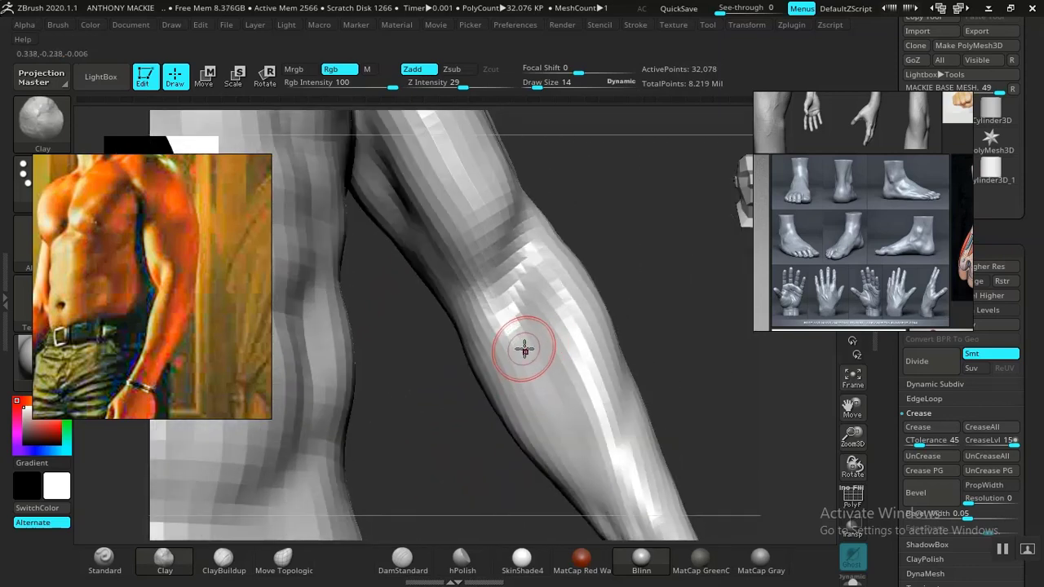
key("space")
left_click_drag(525, 349, 532, 346)
left_click(225, 557)
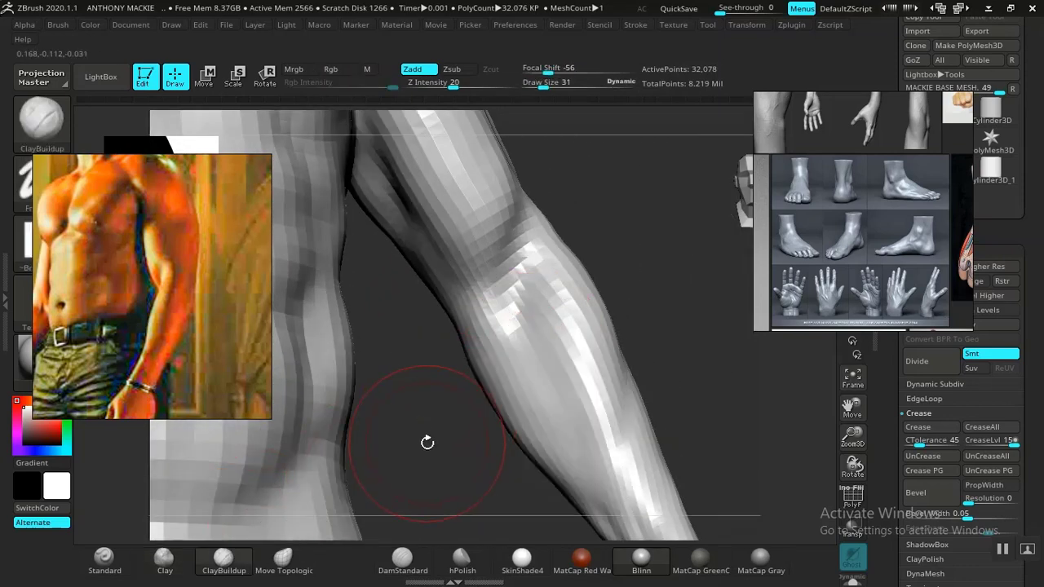
left_click_drag(426, 438, 554, 368)
left_click_drag(694, 302, 597, 343)
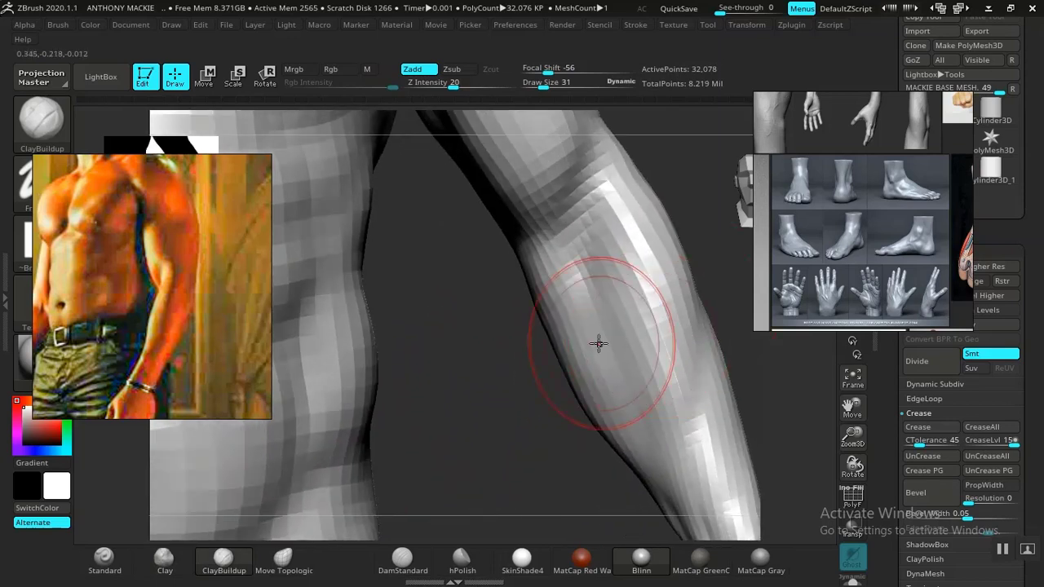
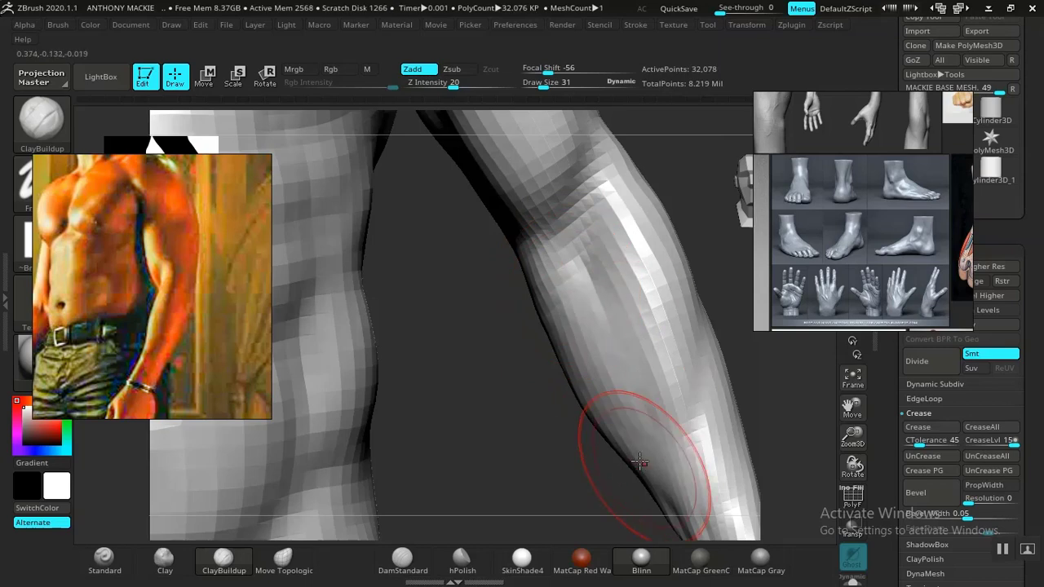
Step: Smooth the built-up inner forearm muscle from the elbow crease down toward the wrist
left_click_drag(496, 389, 459, 275, "alt")
mouse_move(652, 279)
left_mouse_down()
mouse_move(622, 280)
mouse_move(647, 299)
mouse_move(676, 291)
mouse_move(506, 273)
mouse_move(682, 282)
mouse_move(679, 347)
left_mouse_up()
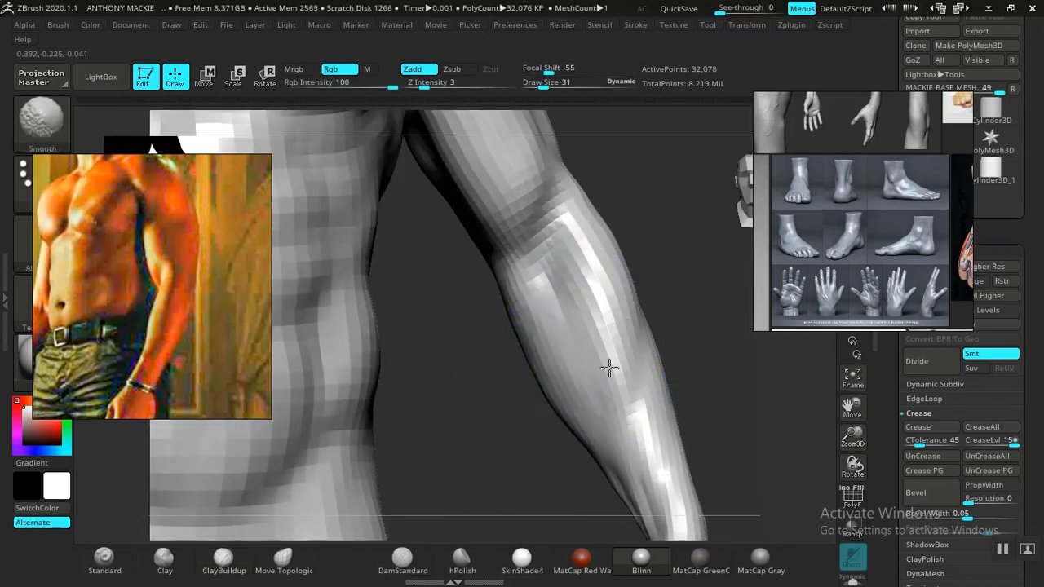
left_click_drag(580, 426, 589, 407, "shift")
left_click_drag(694, 351, 739, 304)
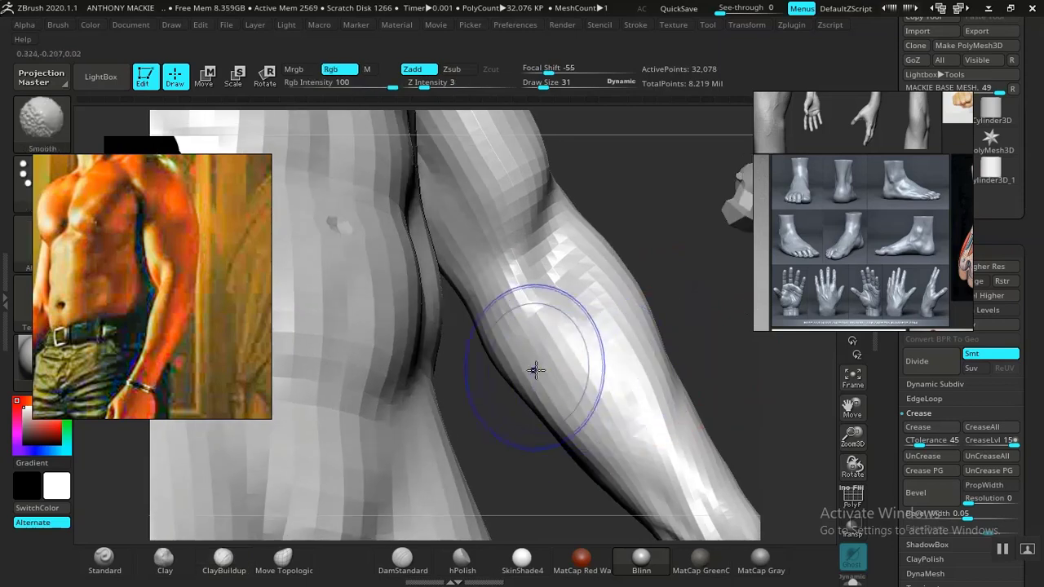
left_click_drag(534, 368, 563, 400, "shift")
Step: Isolate the arm geometry and smooth the tendon grooves on the lower forearm just above the wrist
mouse_move(750, 366)
left_mouse_down("alt")
mouse_move(658, 302)
mouse_move(653, 322)
mouse_move(631, 290)
left_mouse_up("alt")
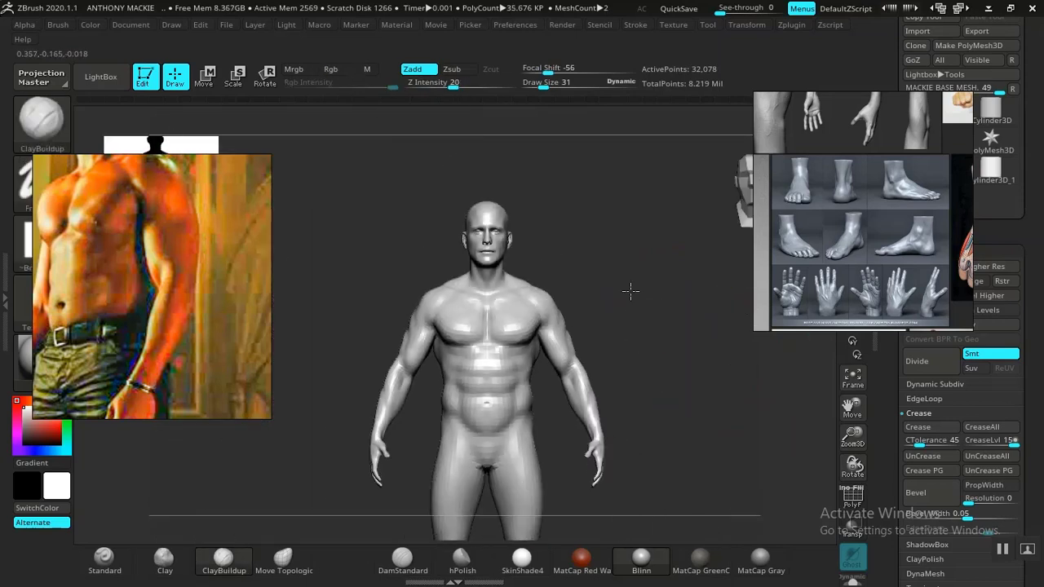
mouse_move(657, 345)
left_mouse_down()
mouse_move(685, 346)
mouse_move(638, 347)
mouse_move(677, 381)
mouse_move(664, 345)
mouse_move(550, 354)
mouse_move(655, 357)
mouse_move(713, 340)
mouse_move(715, 329)
left_mouse_up()
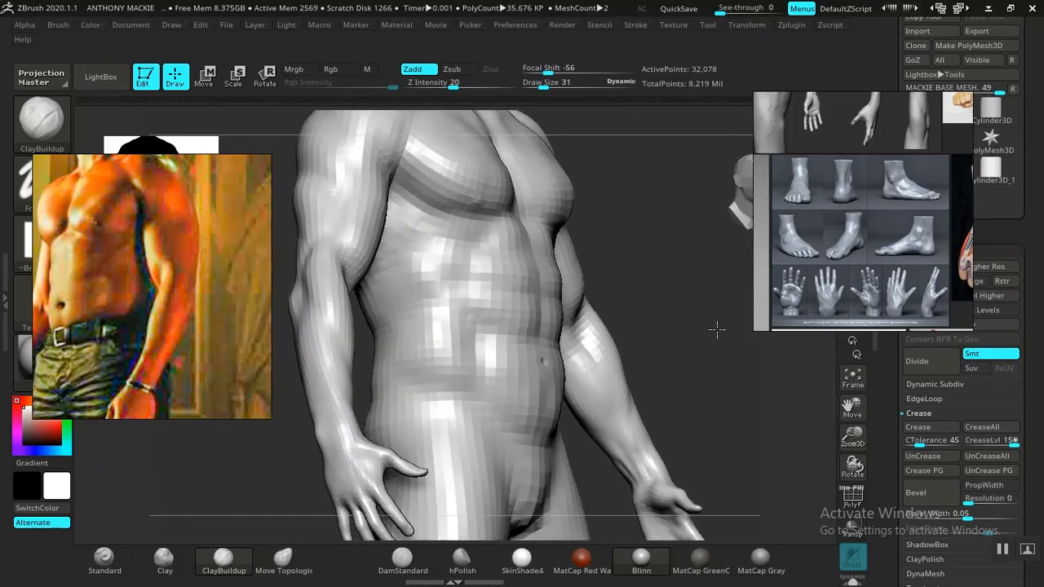
left_click_drag(692, 395, 575, 390, "alt")
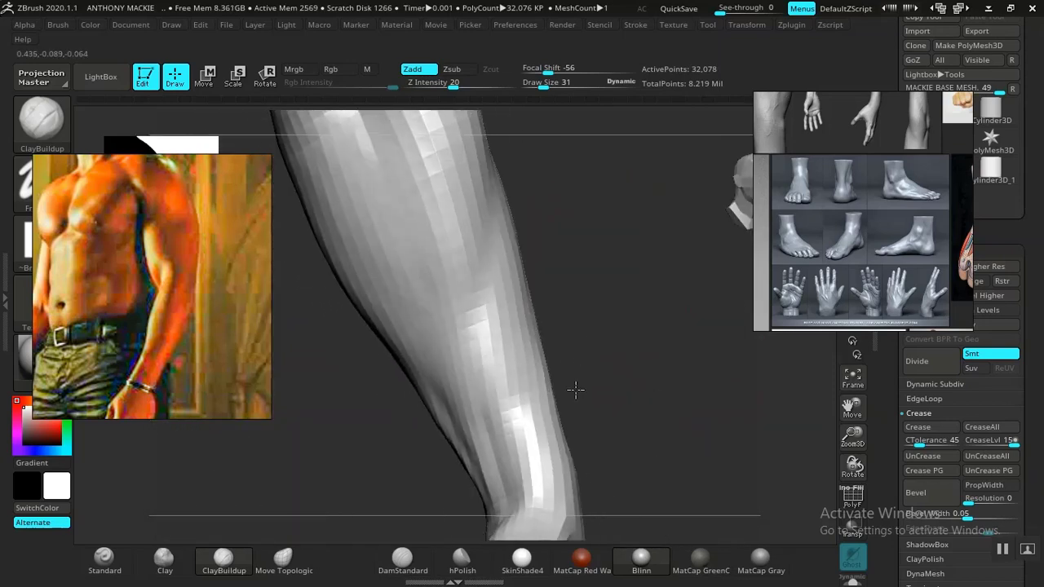
mouse_move(591, 344)
left_mouse_down()
mouse_move(577, 356)
mouse_move(650, 317)
mouse_move(660, 293)
mouse_move(604, 319)
mouse_move(536, 250)
mouse_move(552, 310)
mouse_move(546, 294)
mouse_move(617, 380)
mouse_move(607, 433)
left_mouse_up()
key("ctrl+shift")
left_click(538, 373, "ctrl+shift")
mouse_move(612, 353)
left_mouse_down()
mouse_move(648, 384)
mouse_move(645, 397)
mouse_move(516, 415)
left_mouse_up()
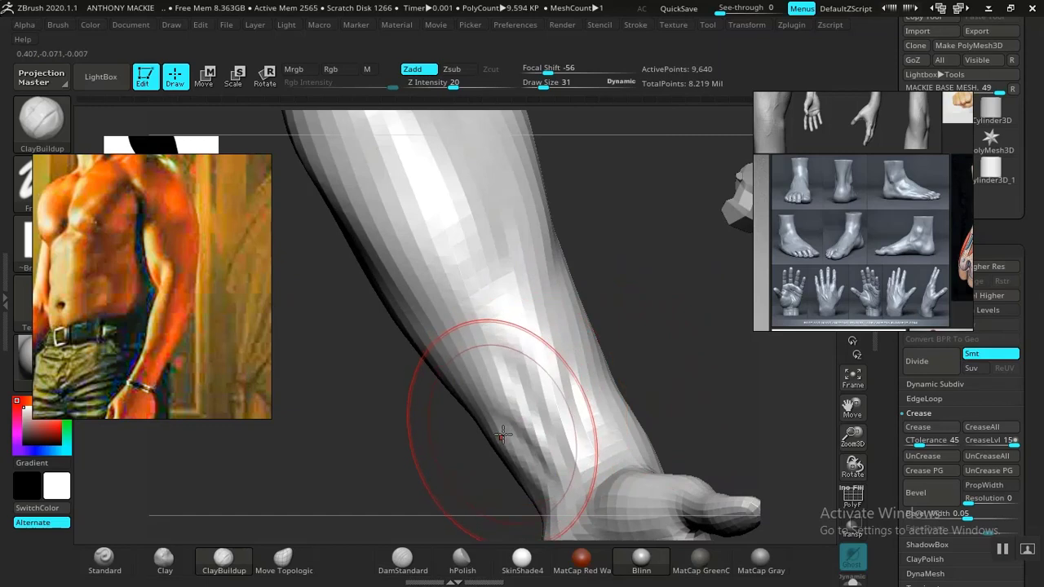
key("shift")
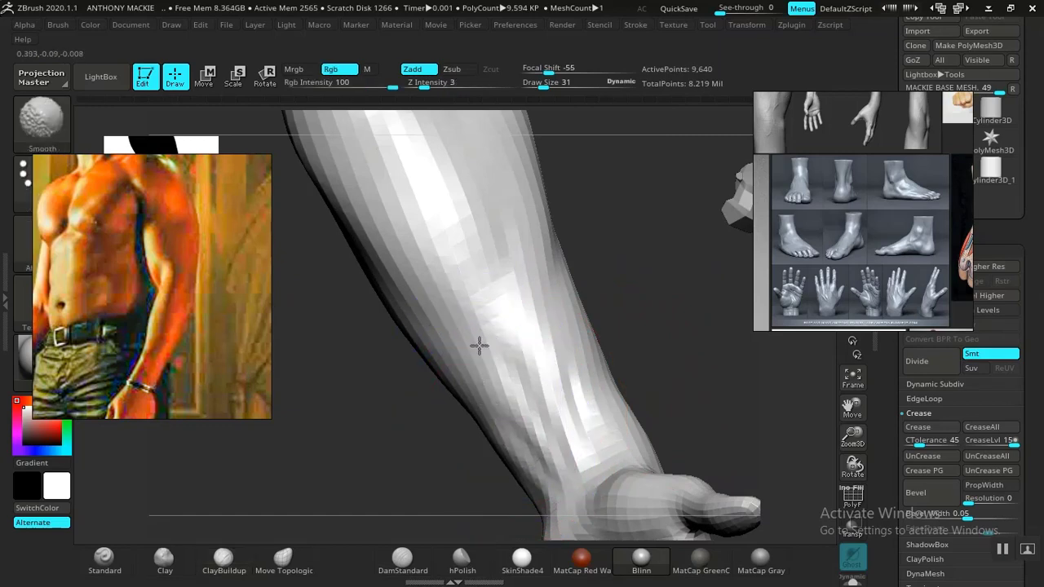
Step: Bring back the hidden body, hide the head and mouth geometry, and return the body to a higher subdivision level
mouse_move(657, 350)
left_mouse_down()
mouse_move(615, 310)
mouse_move(607, 382)
mouse_move(590, 405)
mouse_move(580, 401)
mouse_move(608, 380)
mouse_move(667, 402)
mouse_move(608, 312)
mouse_move(629, 354)
mouse_move(597, 354)
mouse_move(674, 340)
mouse_move(704, 305)
mouse_move(604, 354)
mouse_move(625, 341)
mouse_move(562, 311)
mouse_move(550, 318)
mouse_move(592, 354)
mouse_move(555, 401)
mouse_move(645, 356)
mouse_move(587, 305)
mouse_move(625, 363)
mouse_move(655, 362)
mouse_move(605, 372)
mouse_move(604, 356)
mouse_move(641, 350)
mouse_move(641, 361)
mouse_move(637, 331)
mouse_move(639, 345)
mouse_move(592, 368)
mouse_move(575, 359)
left_mouse_up()
left_click(629, 351)
left_click(575, 361, "ctrl+shift")
left_click(430, 224, "ctrl+shift")
left_click(430, 219, "ctrl+shift")
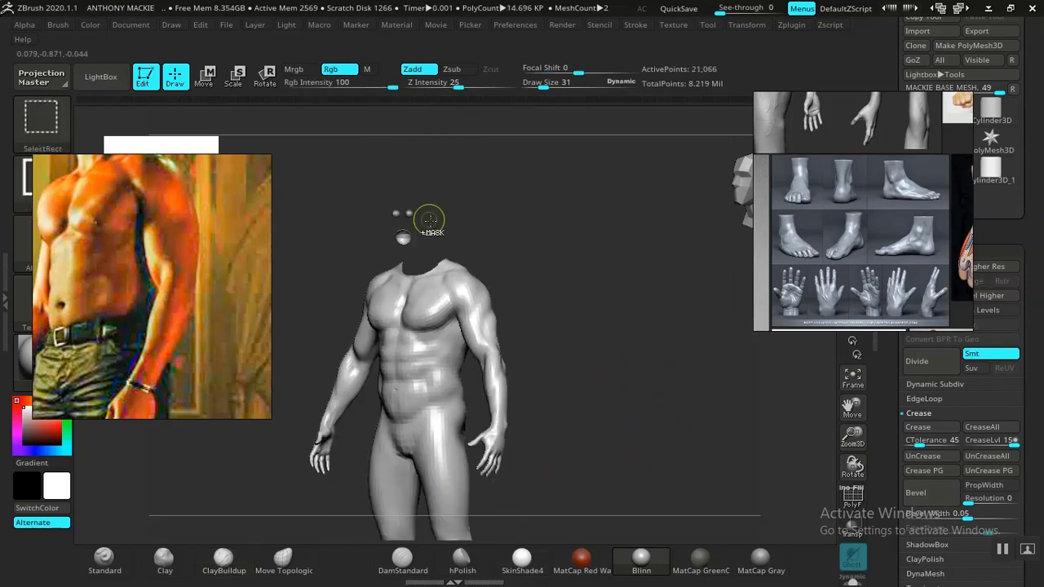
mouse_move(544, 317)
left_mouse_down()
mouse_move(550, 298)
mouse_move(562, 299)
mouse_move(549, 298)
mouse_move(531, 256)
mouse_move(538, 301)
mouse_move(528, 349)
mouse_move(551, 327)
left_mouse_up()
left_click(400, 220, "ctrl+alt+shift")
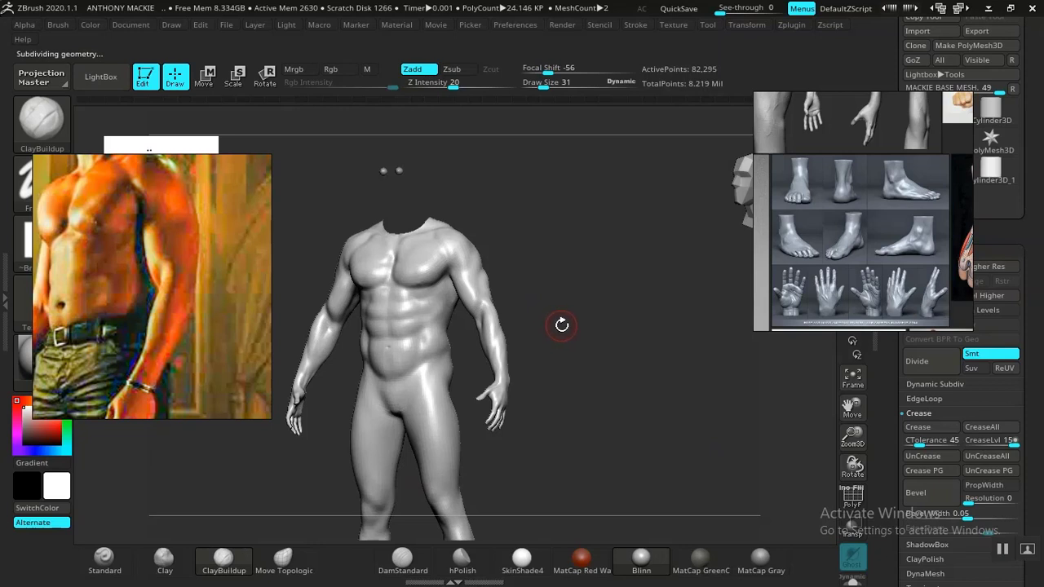
Step: Frame the full headless figure and move the shirtless torso reference photo clear of it
left_click_drag(562, 326, 495, 316)
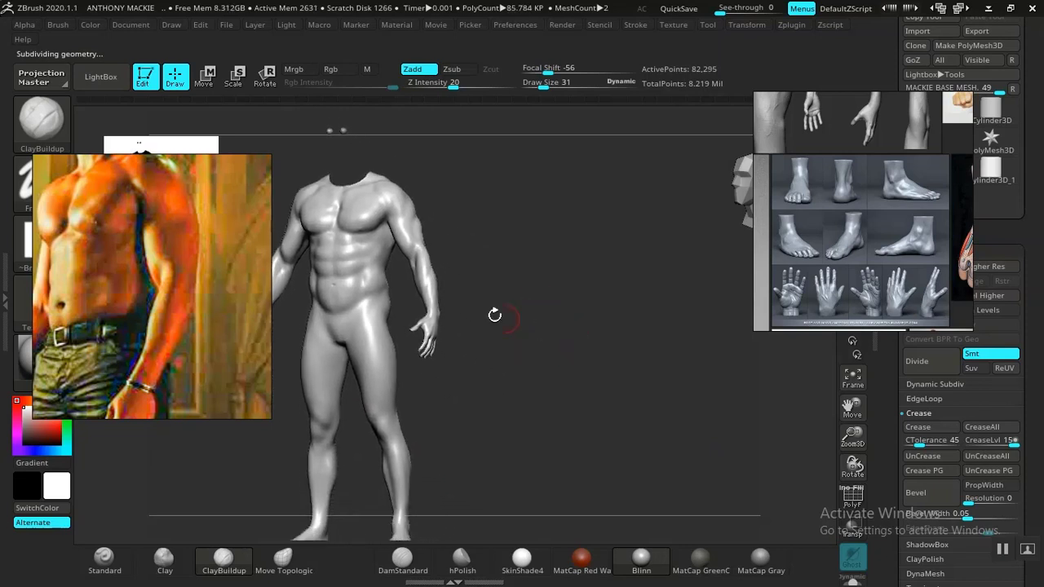
left_click_drag(603, 388, 341, 306)
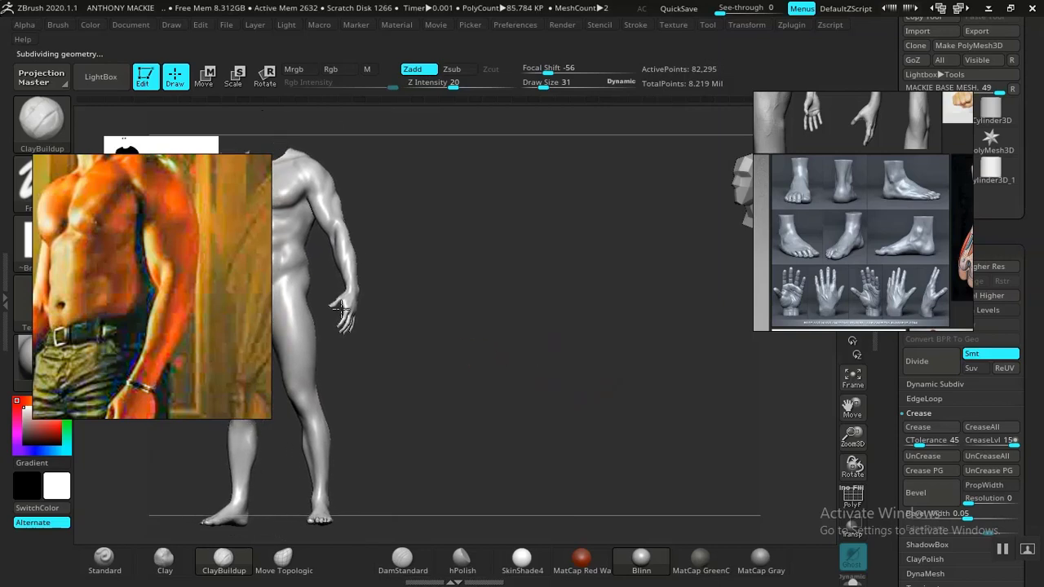
left_click_drag(165, 334, 992, 221)
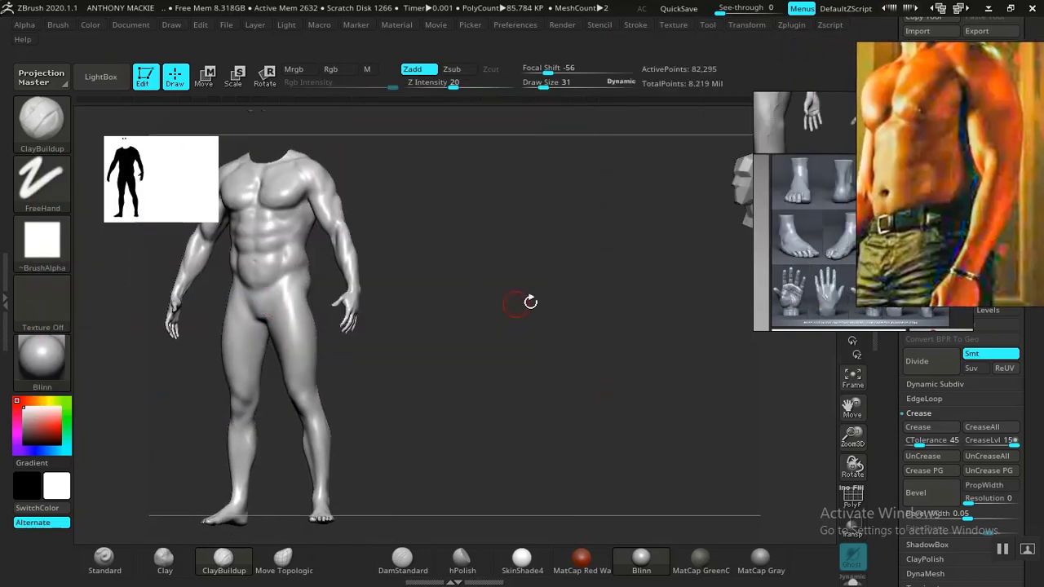
left_click_drag(511, 326, 459, 333)
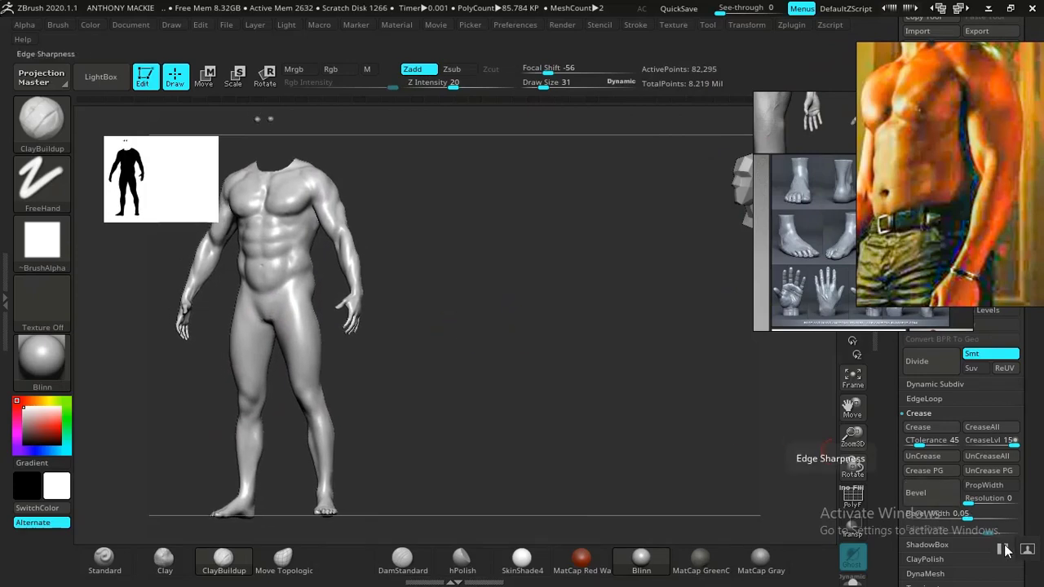